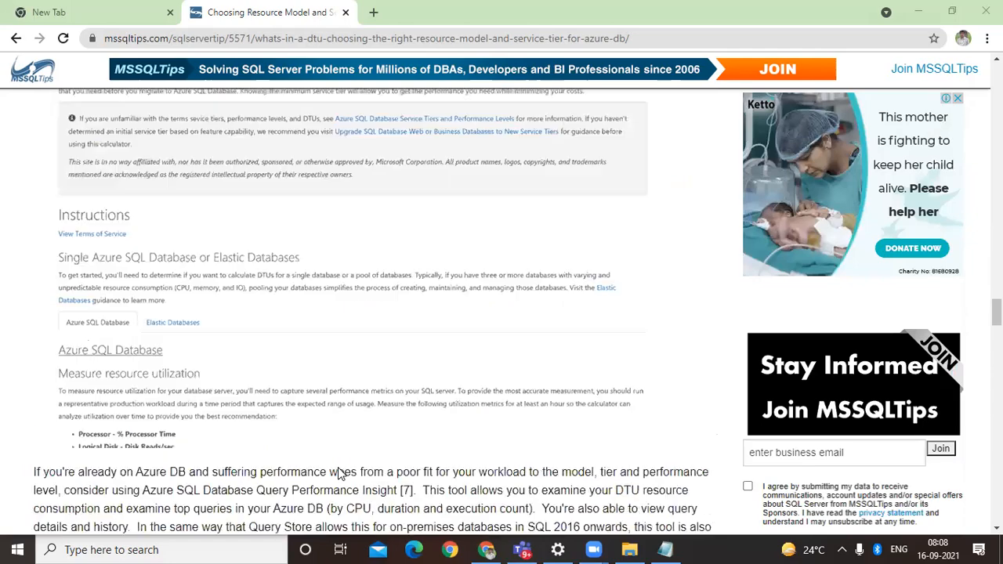
Step: Review the DTU article's problem statement and its sections on Azure DB models and service tiers
scroll(335, 475, up, 10)
scroll(336, 475, up, 15)
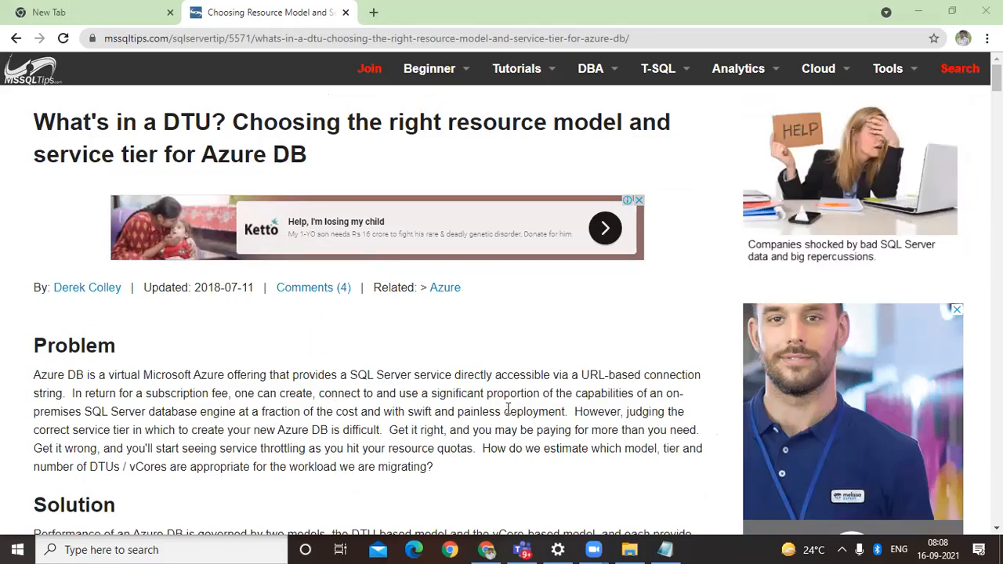
scroll(507, 408, down, 3)
scroll(508, 408, down, 4)
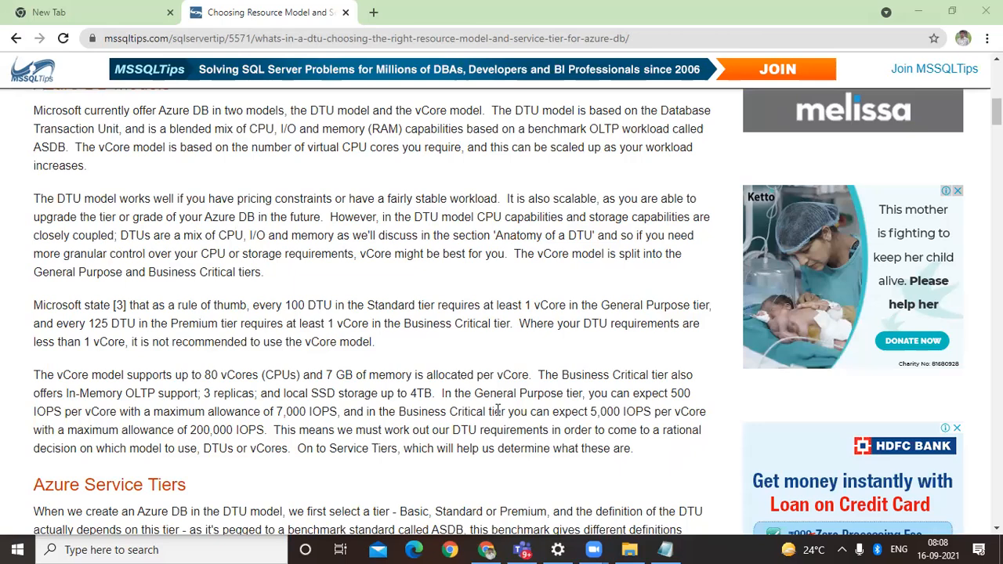
scroll(497, 410, down, 5)
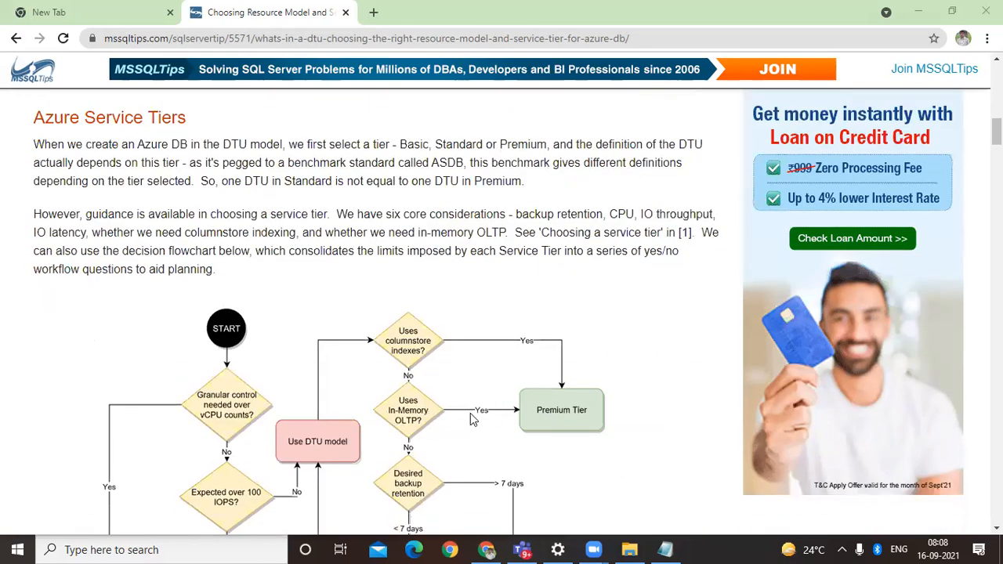
Step: Open the Azure portal at portal.azure.com in the empty New Tab
click(106, 19)
click(171, 41)
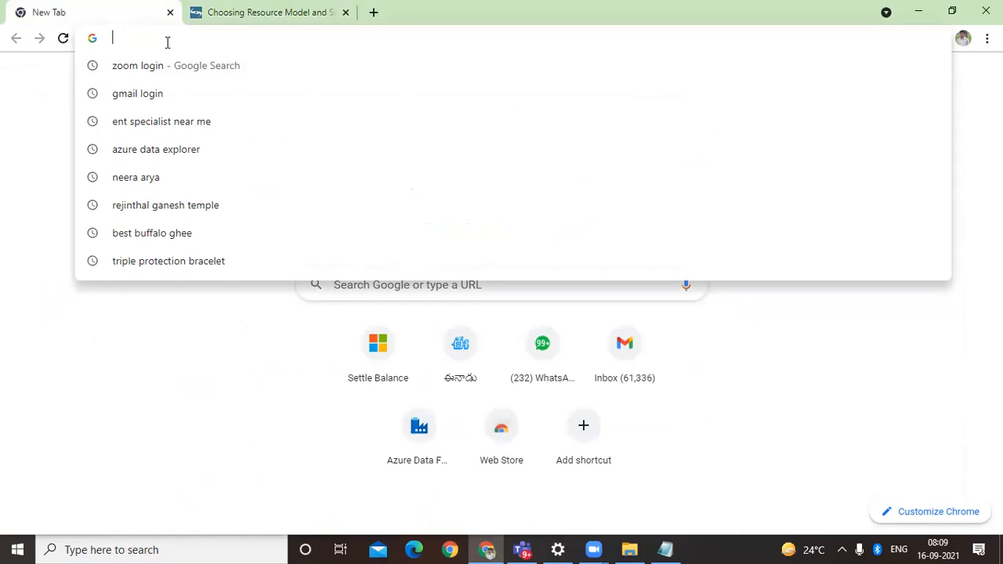
text(portal.azure.com)
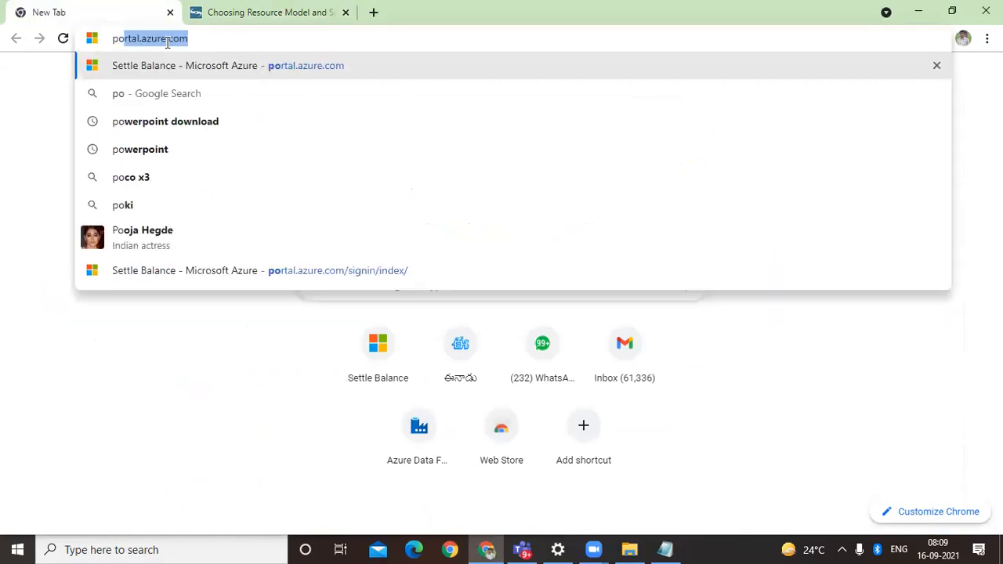
key(Return)
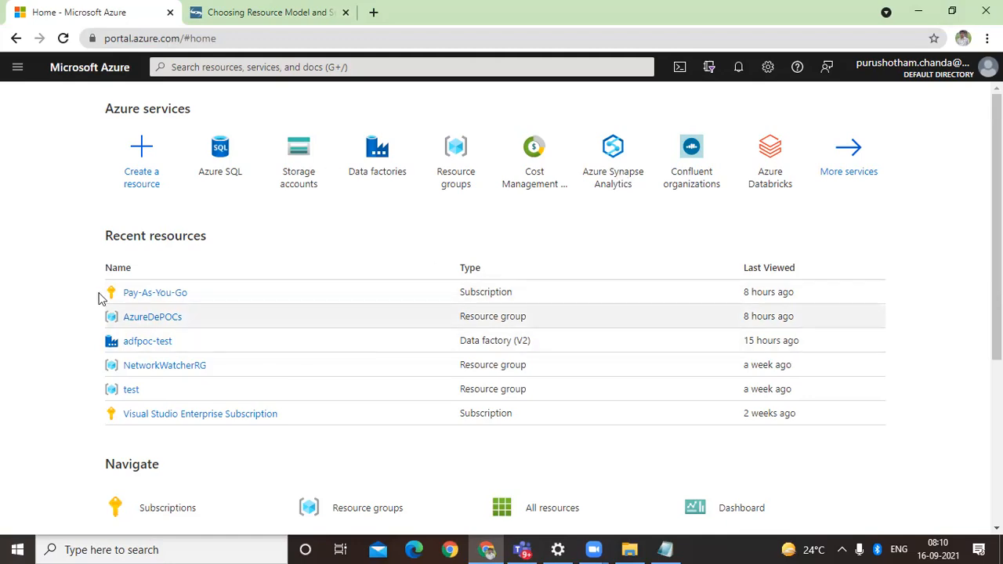
Step: Go to the Azure SQL service and start creating an Azure SQL resource
click(144, 177)
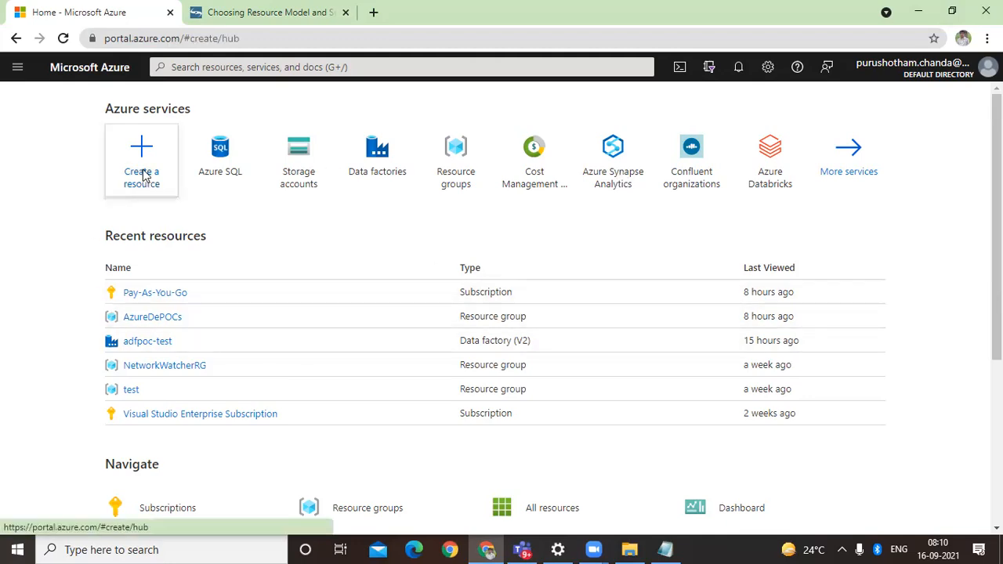
click(31, 96)
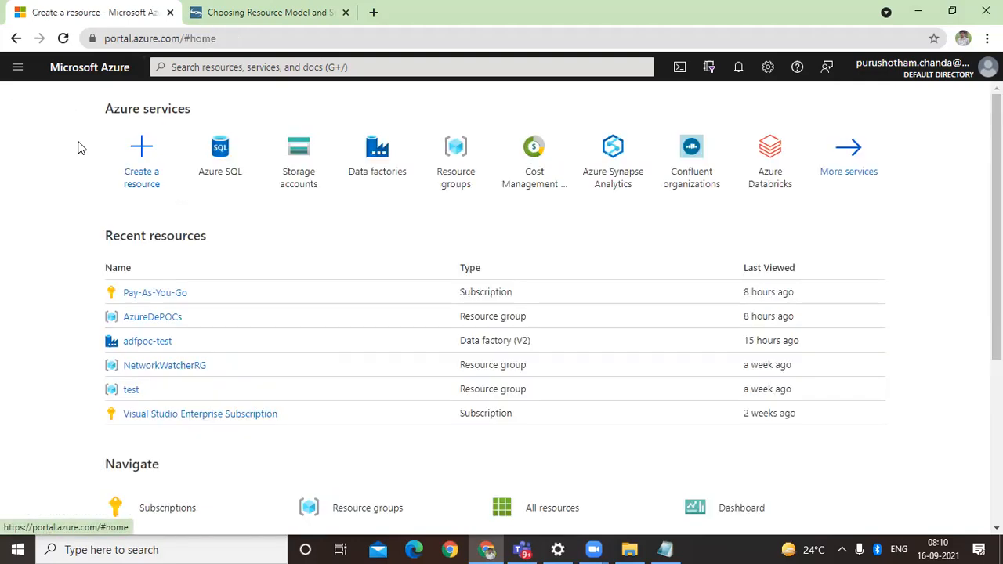
click(234, 155)
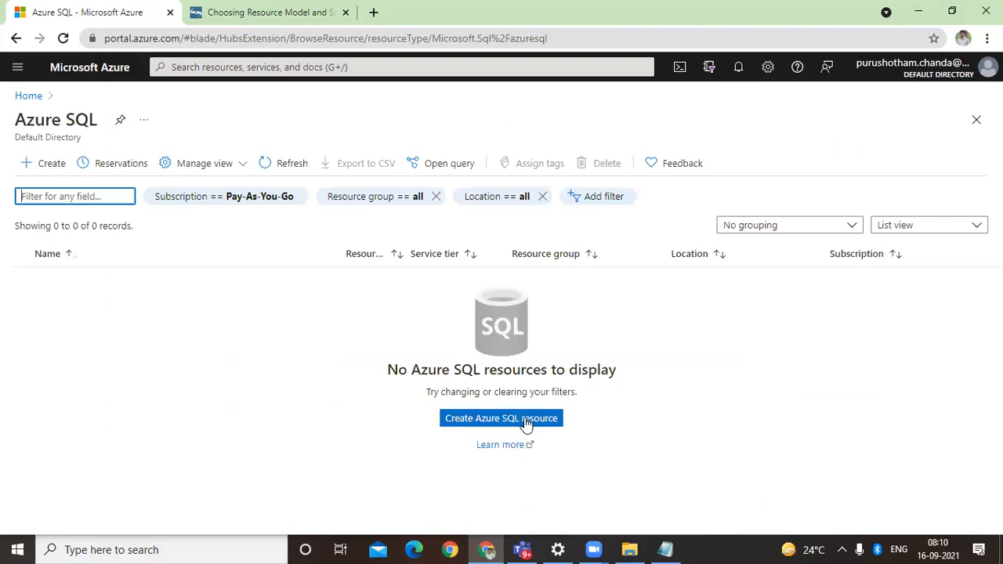
click(524, 420)
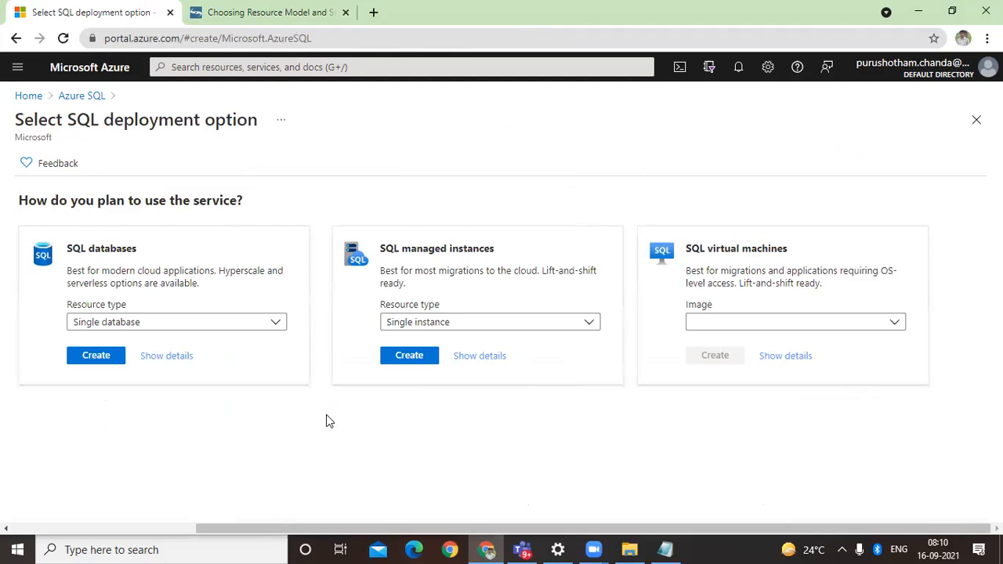
Step: Examine the SQL databases resource types and the featured capabilities of single database, elastic pool and database server
click(240, 330)
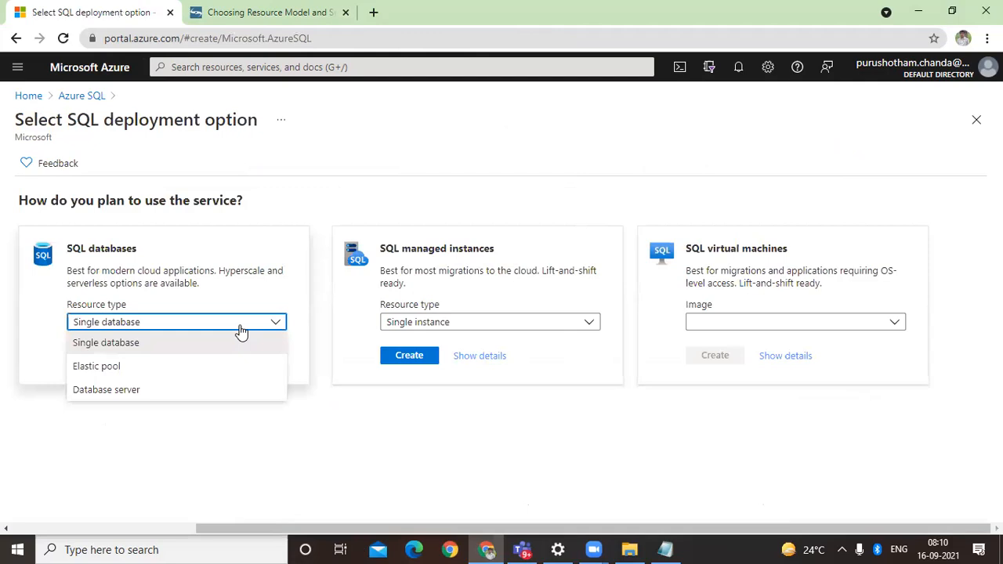
click(240, 329)
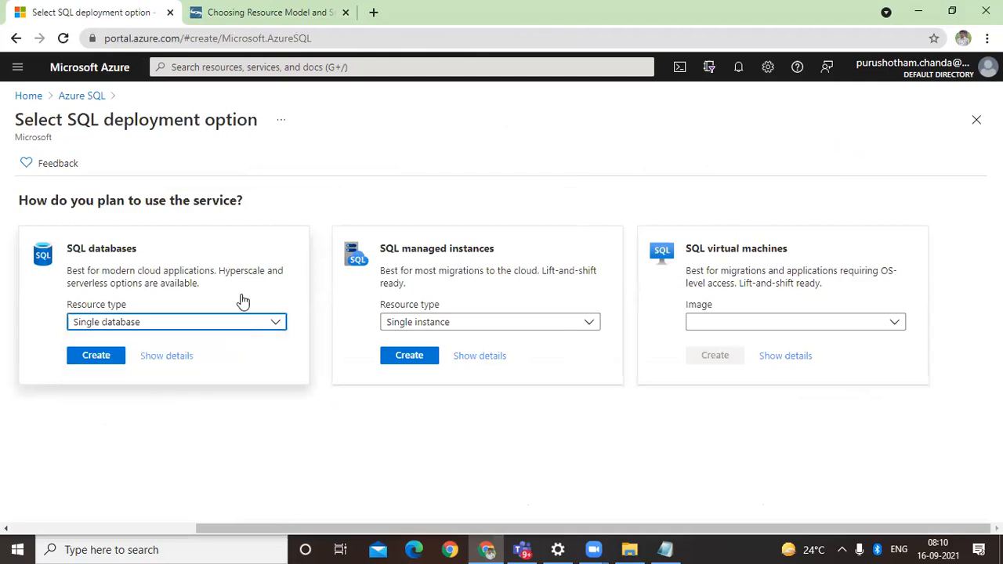
click(242, 297)
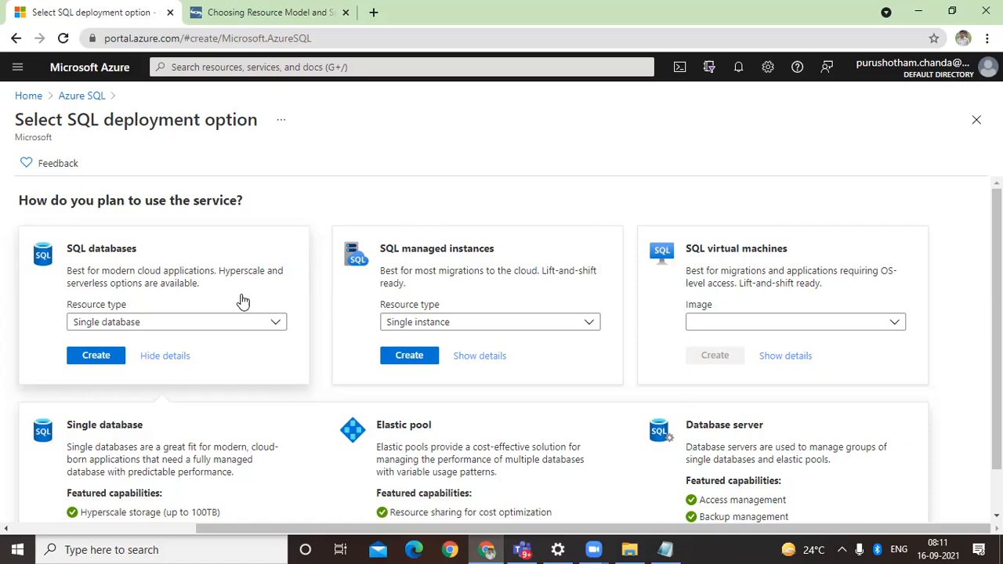
scroll(243, 302, down, 1)
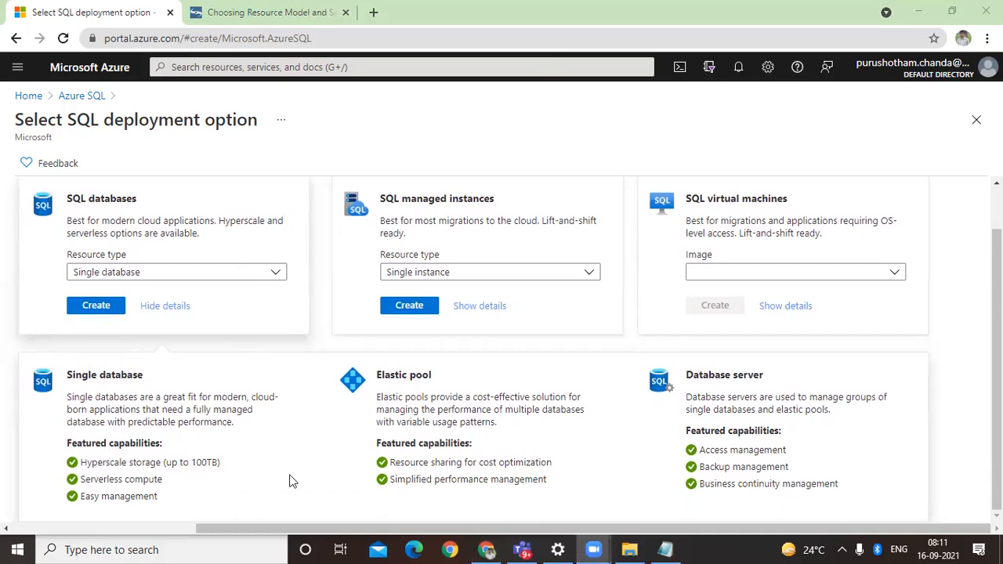
scroll(282, 461, up, 1)
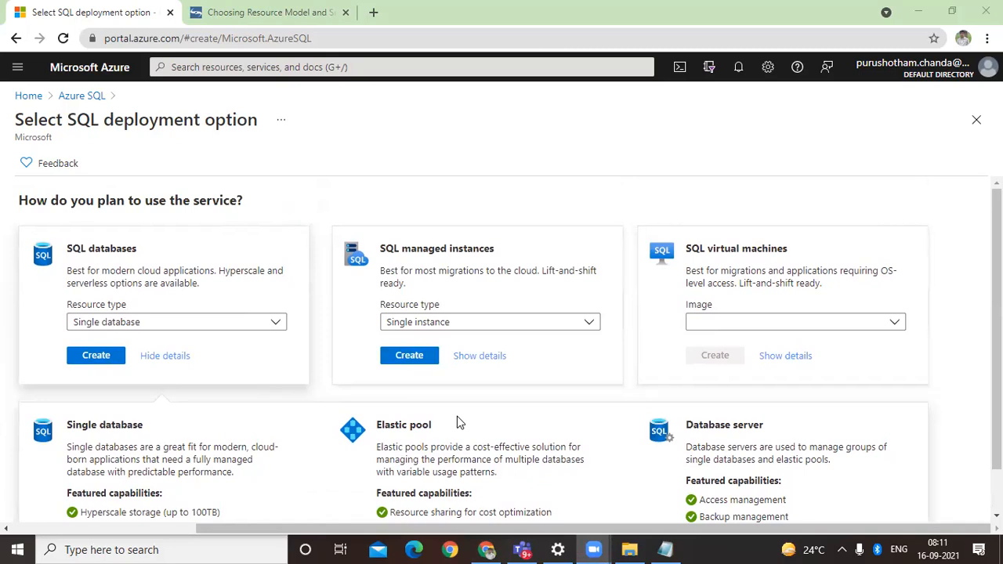
scroll(457, 416, down, 1)
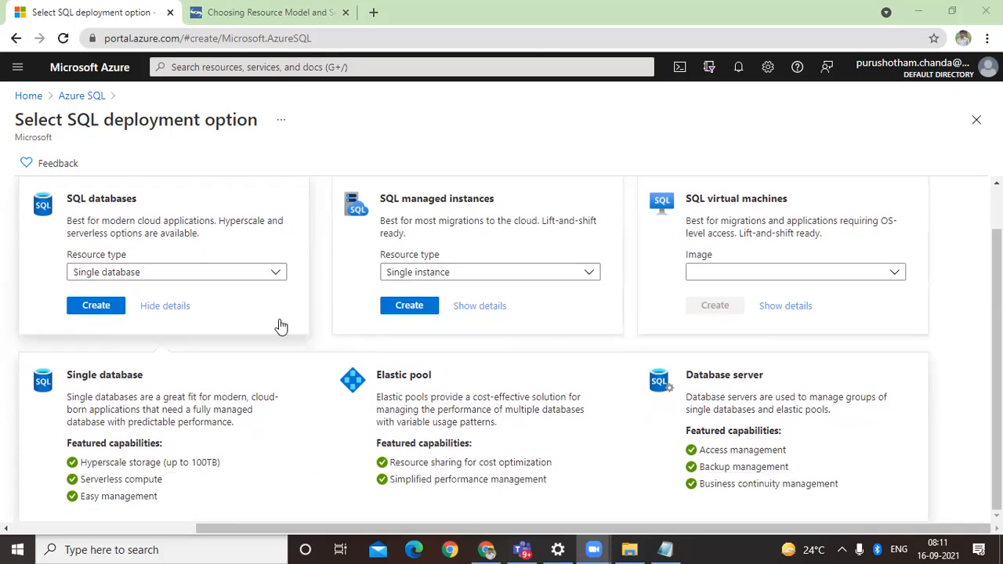
Step: Choose Single database as the SQL databases resource type and start its creation
click(244, 274)
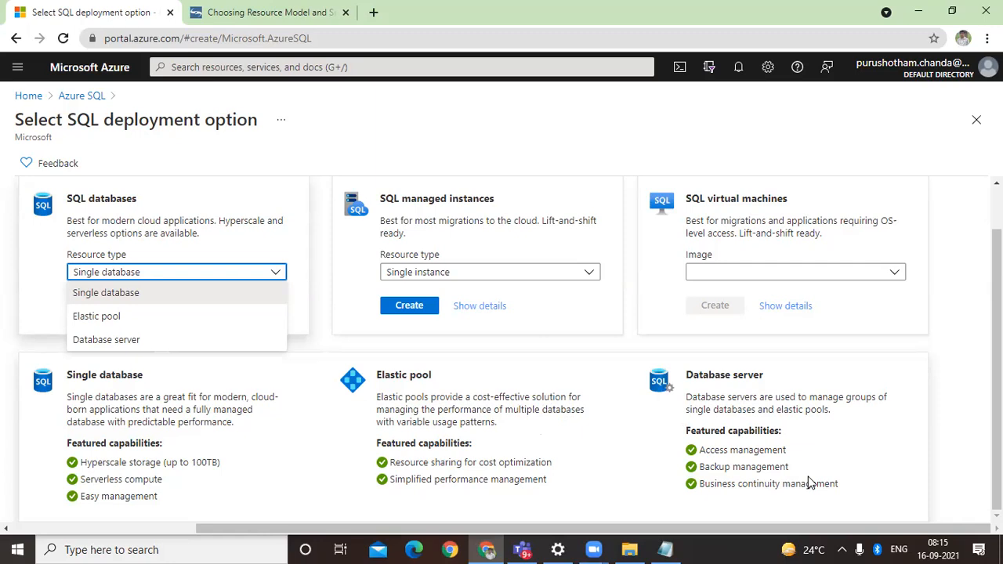
click(173, 293)
click(85, 310)
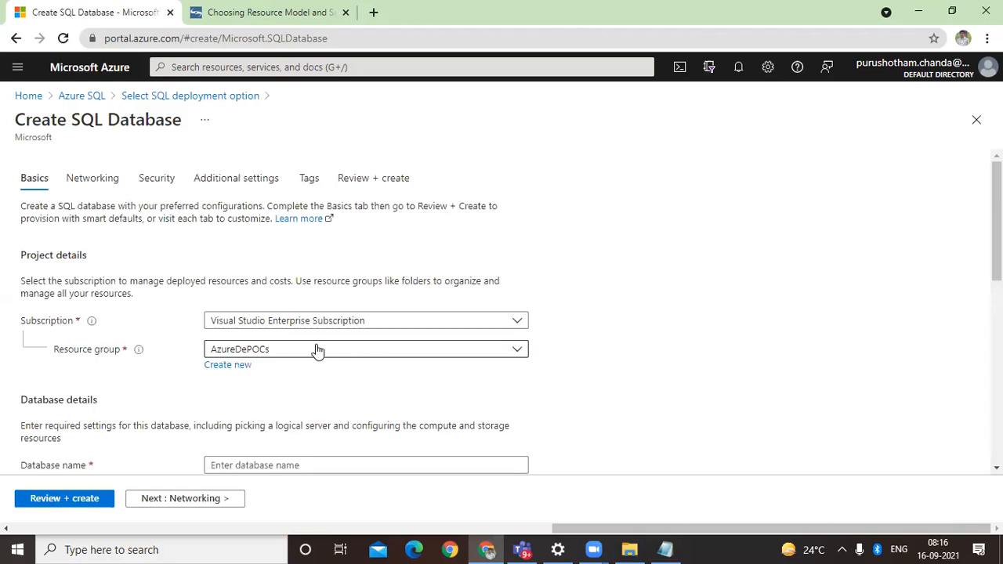
Step: Name the new database pcdetestdb in the database details
scroll(353, 365, down, 3)
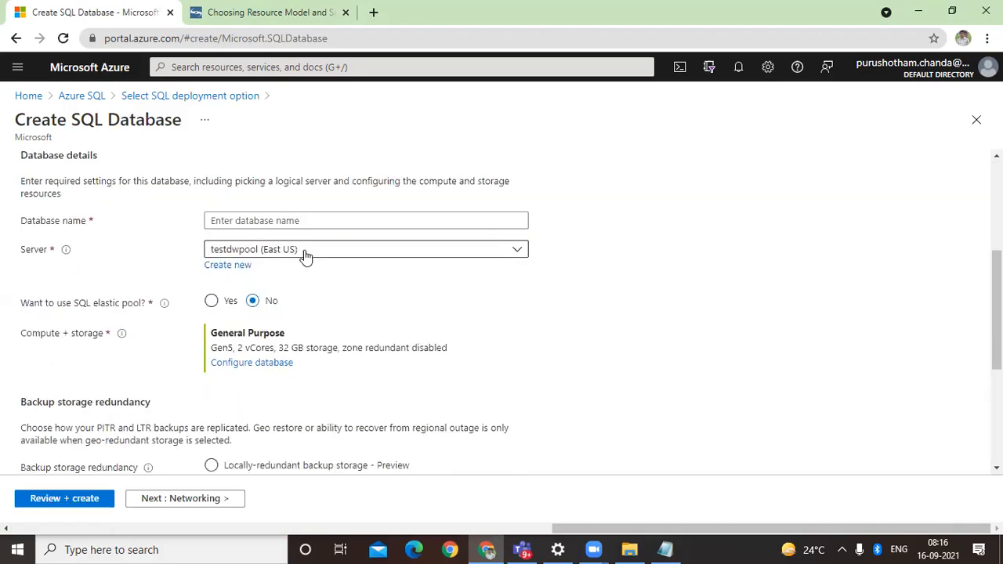
click(306, 221)
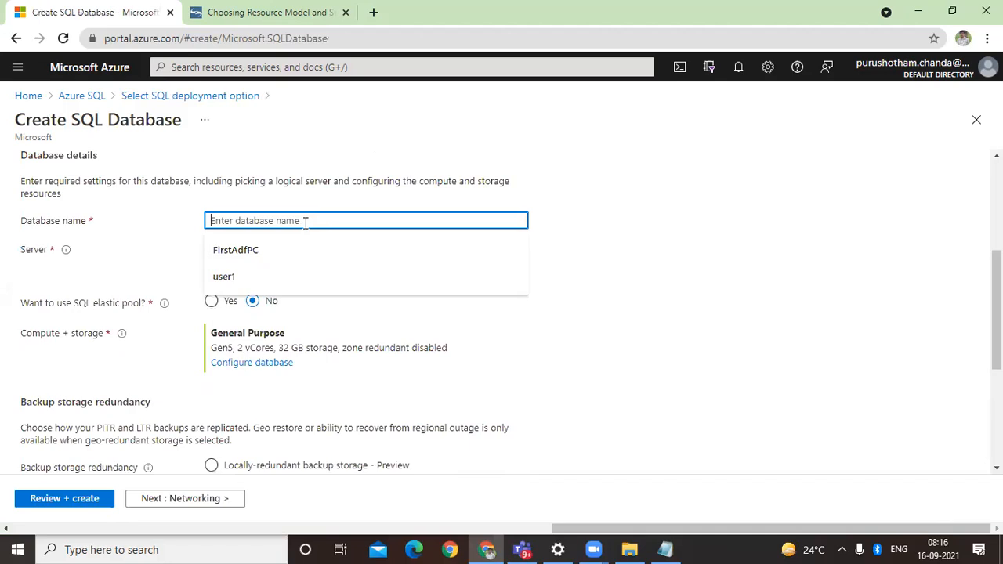
text(pcde)
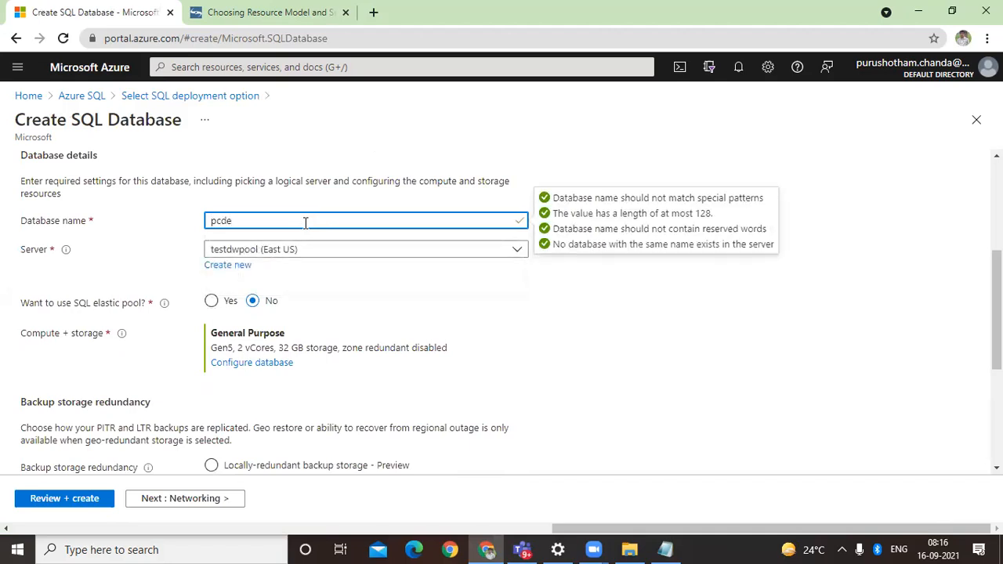
text(testdb)
Step: Check the existing servers for the database, start a new server instead and name it dbpoctest
click(332, 257)
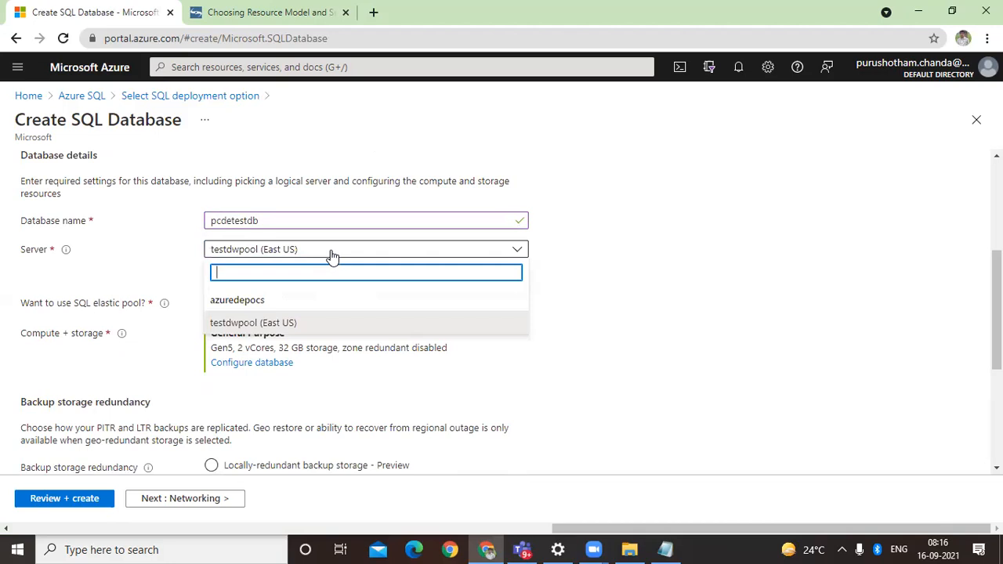
click(332, 252)
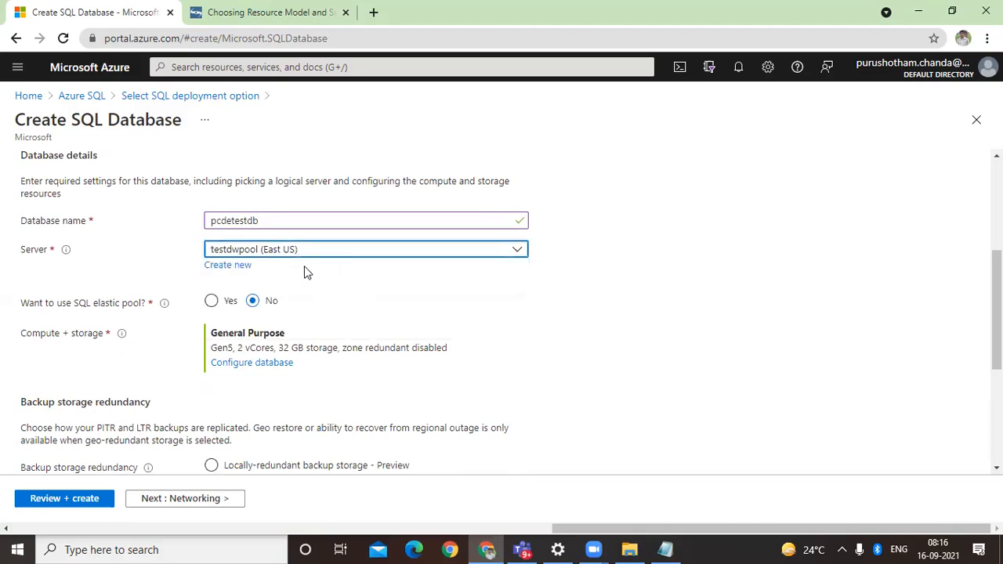
click(230, 266)
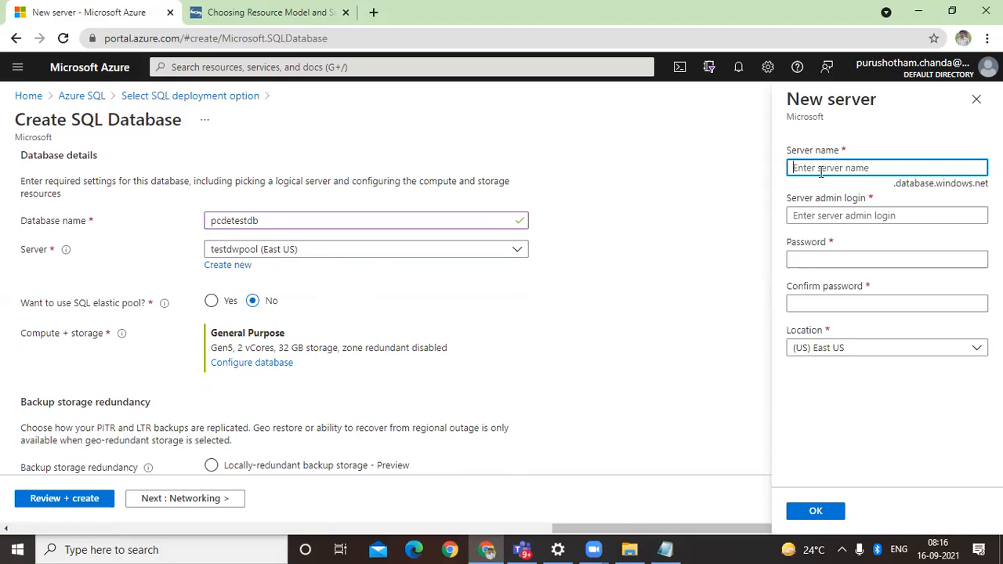
text(dbpoo)
text(serer)
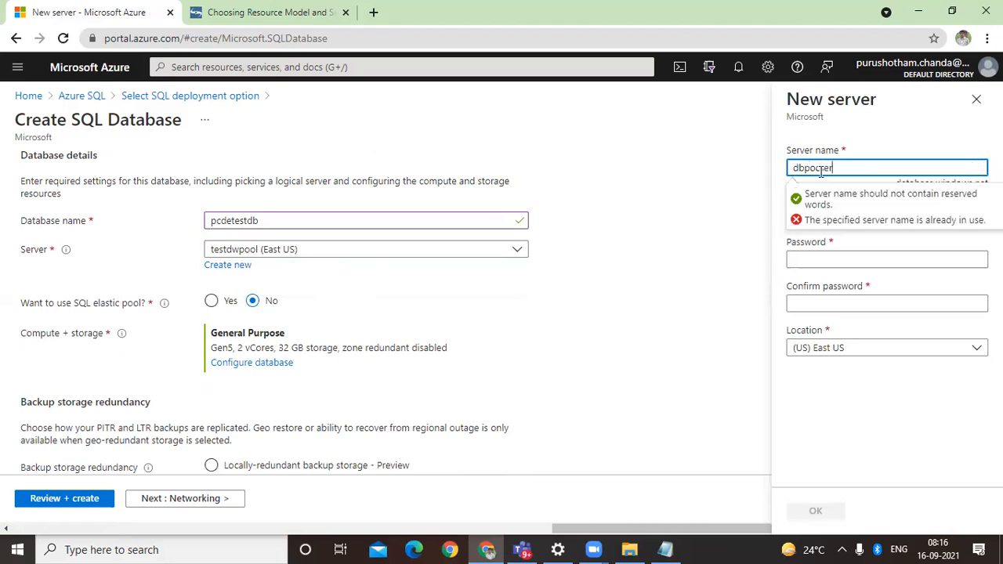
key(BackSpace)
key(BackSpace)
key(BackSpace)
key(BackSpace)
key(BackSpace)
text(test)
click(773, 264)
Step: Set the new server's admin login to user1 and enter the server password
click(872, 217)
text(user1)
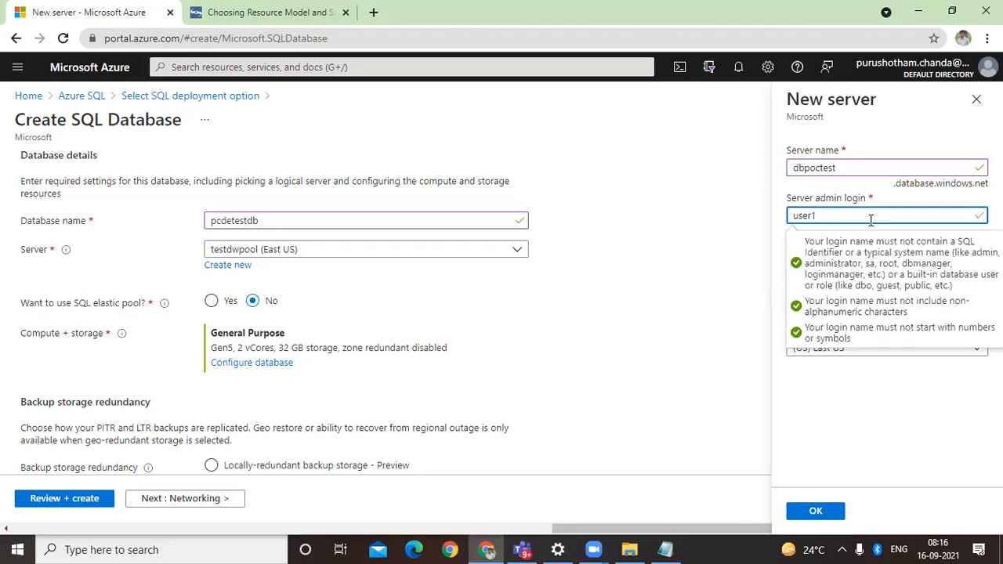
key(Tab)
text(•••••)
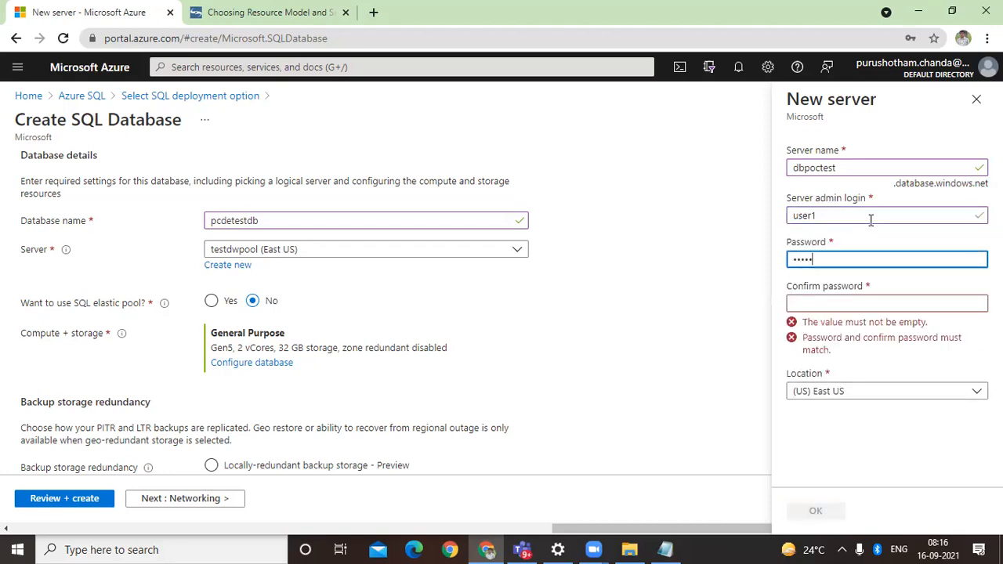
text(••••)
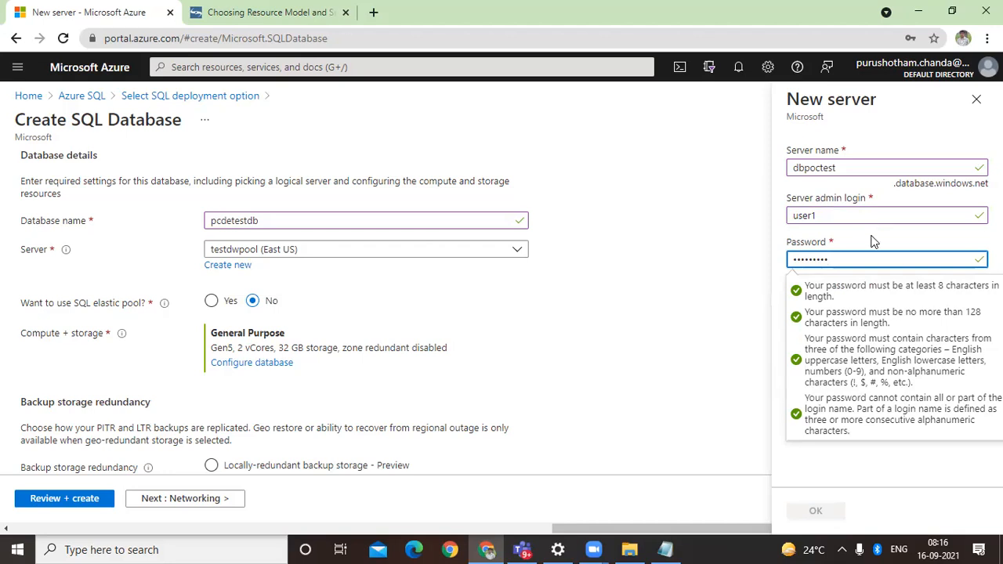
Step: Replace the new server's admin password and fill in the confirm password field
click(862, 306)
click(835, 261)
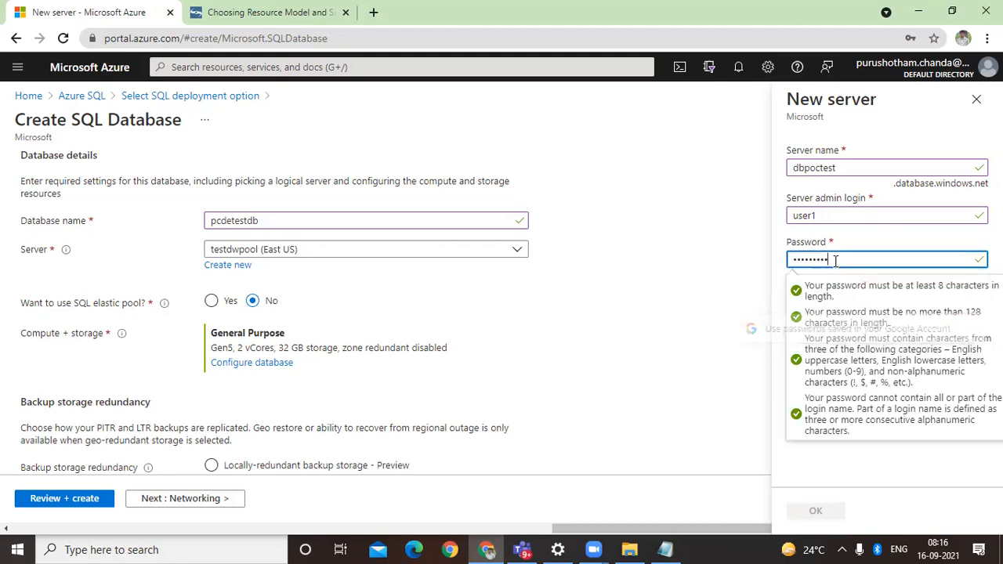
double_click(836, 261)
text(•••••••)
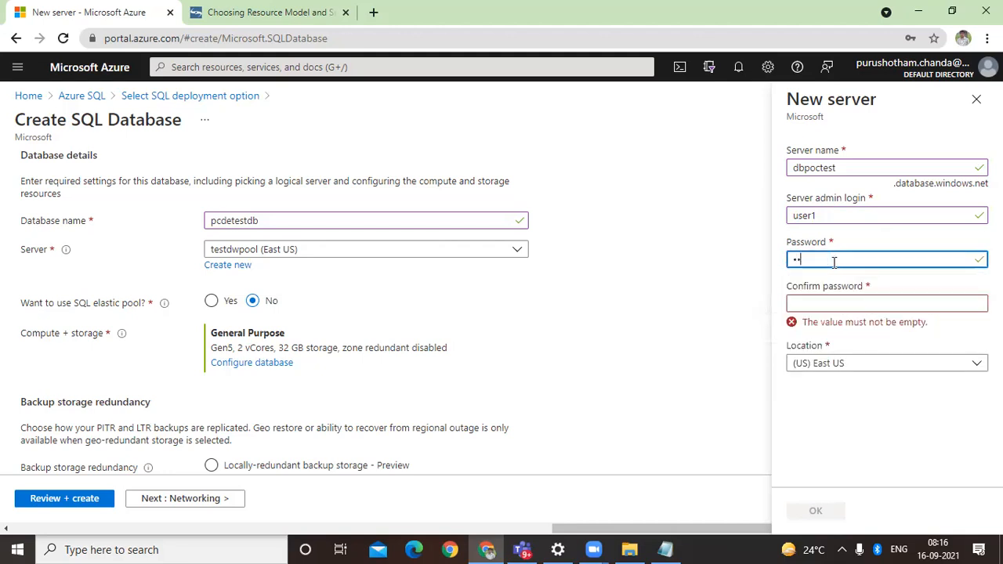
text(•)
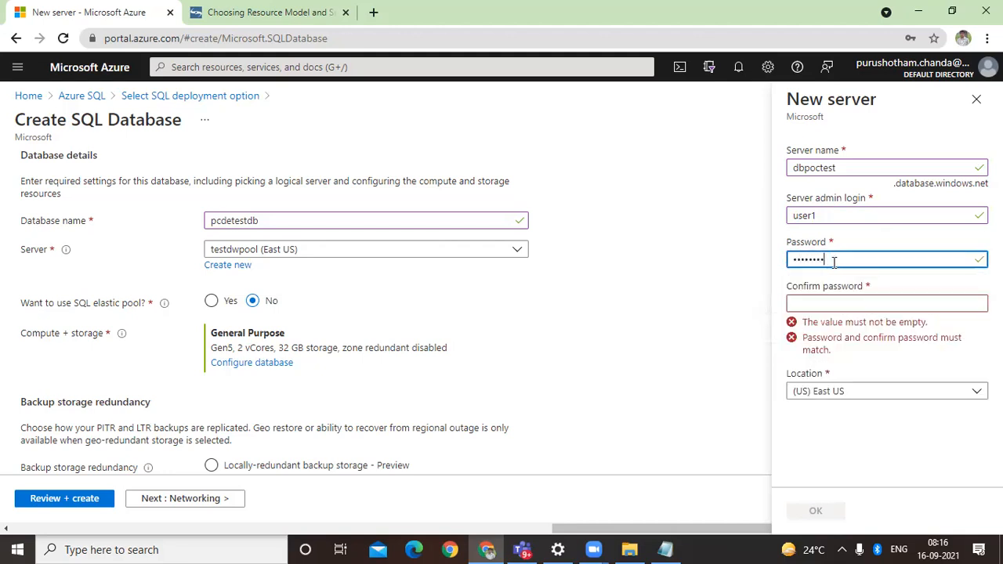
key(Tab)
text(•••••••••)
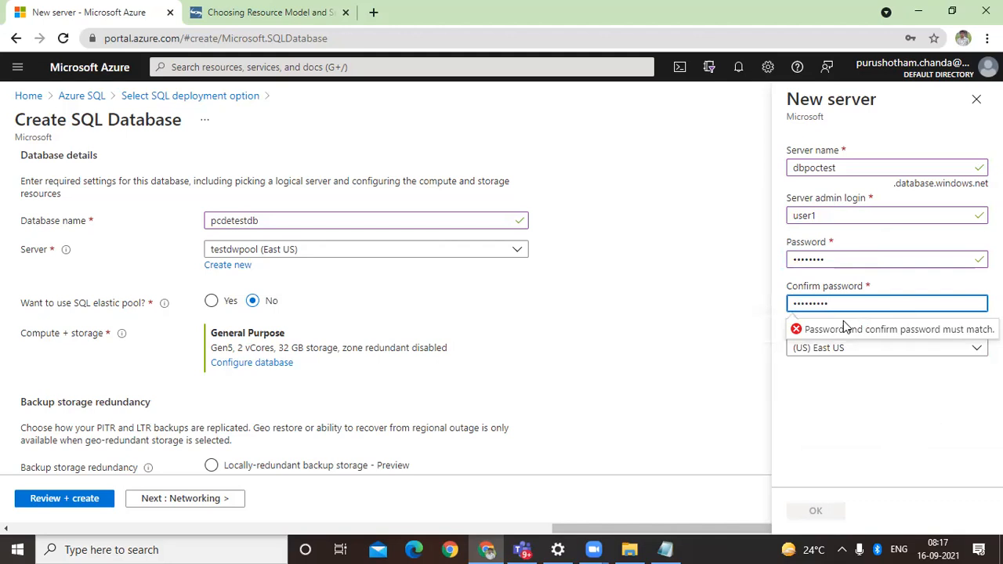
Step: Replace the new server's admin password and enter its confirmation again
key(shift+Tab)
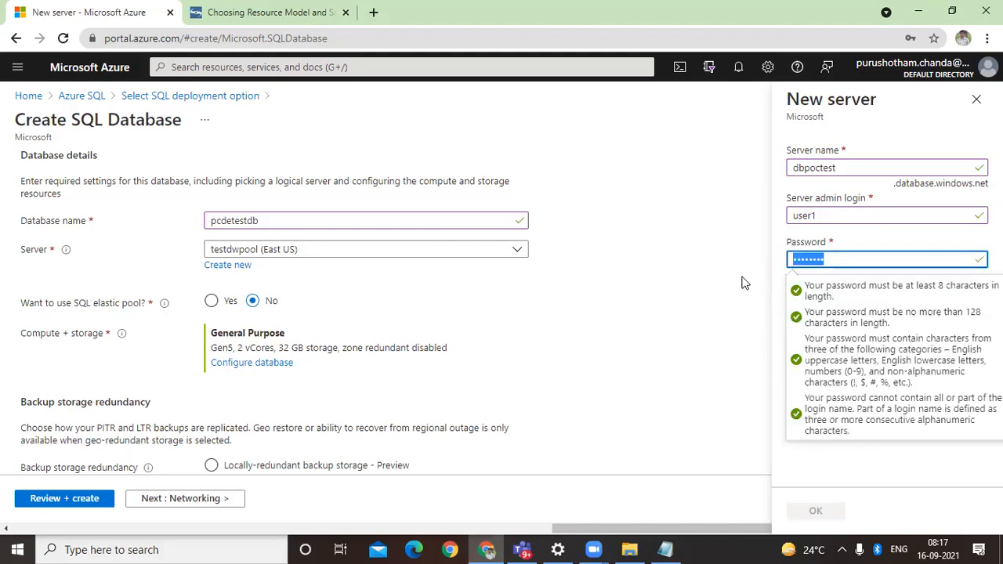
key(BackSpace)
text(••••••)
text(••)
key(Tab)
text(•••••)
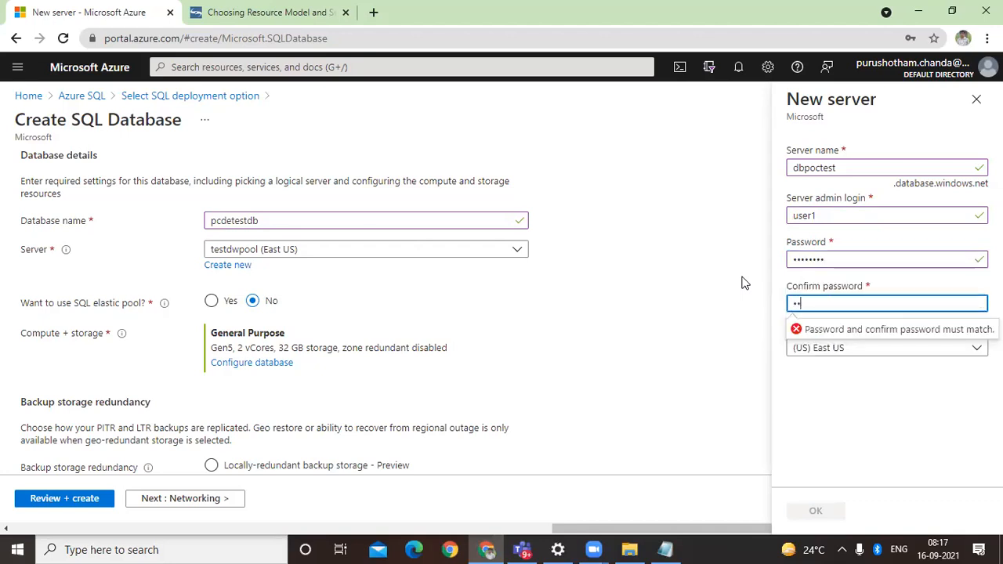
text(••••)
click(250, 252)
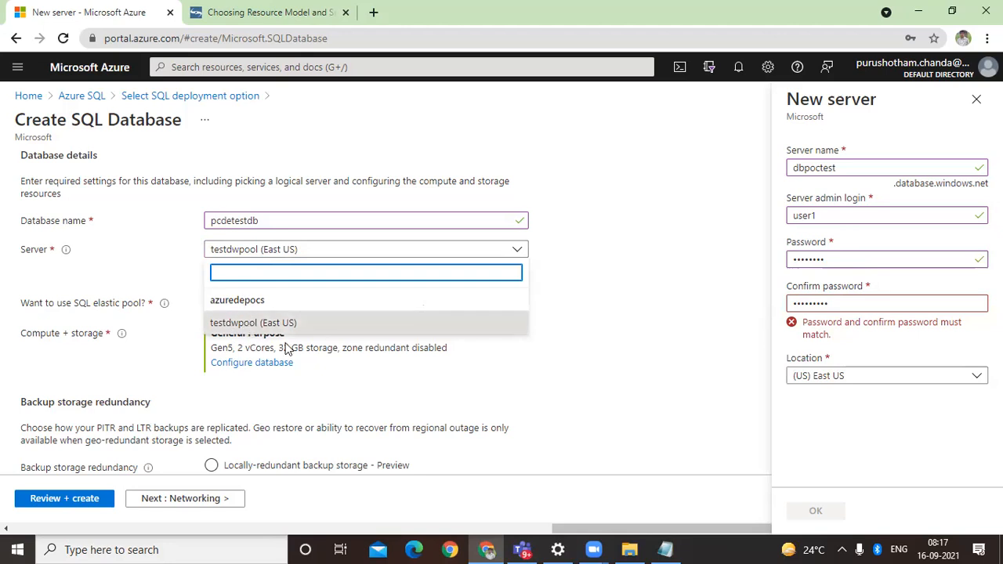
Step: Enter a longer admin password for the new server and fill in the confirm password field
click(803, 260)
drag(799, 259, 859, 258)
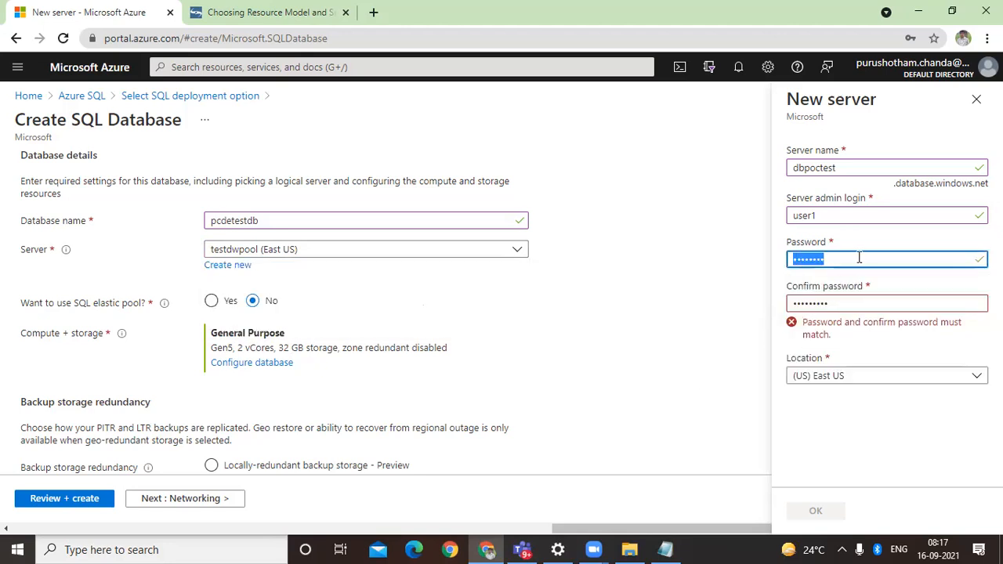
text(••••••••••)
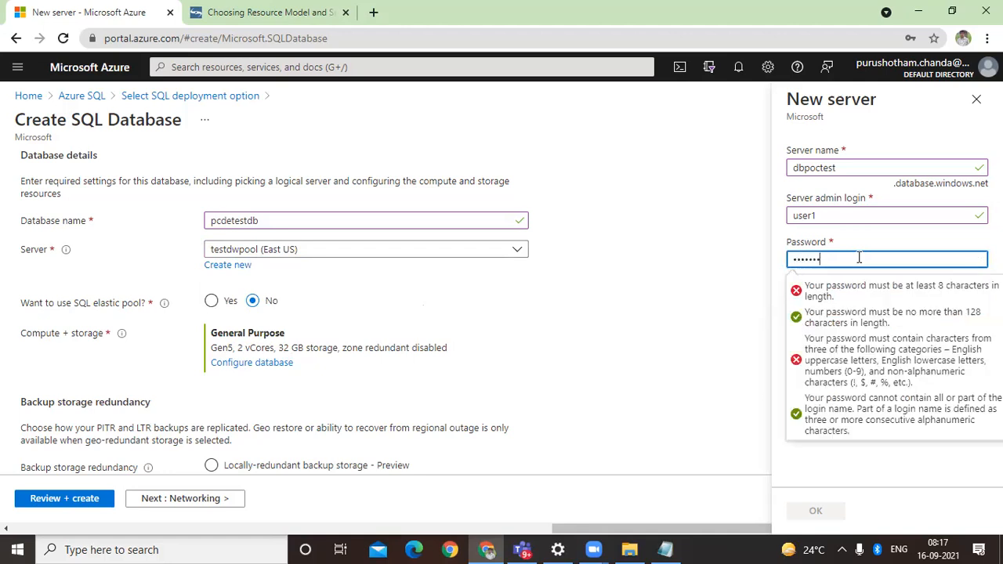
key(Tab)
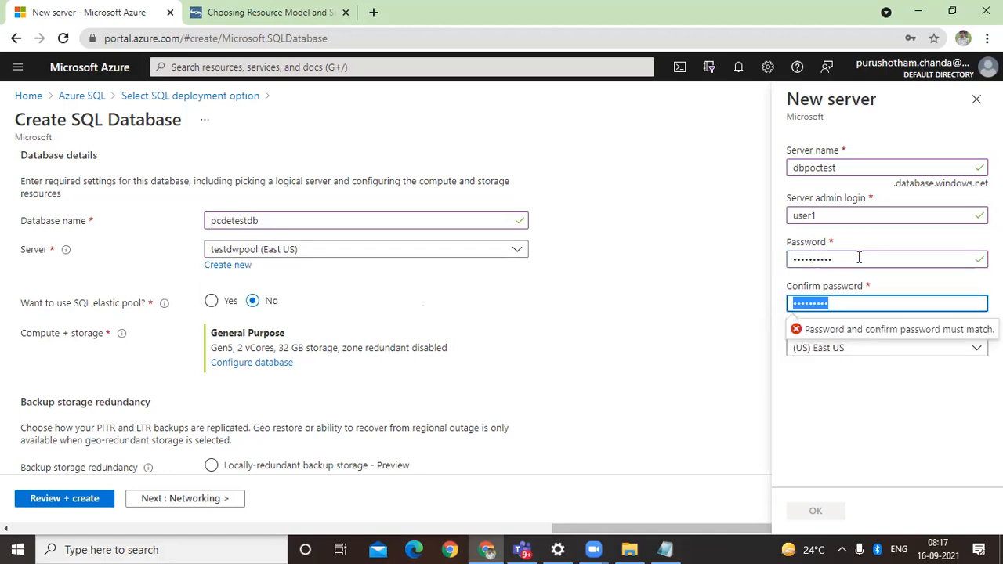
text(•••••••••)
Step: Clear the new server's confirm password field and retype the password in it
double_click(816, 302)
text(••)
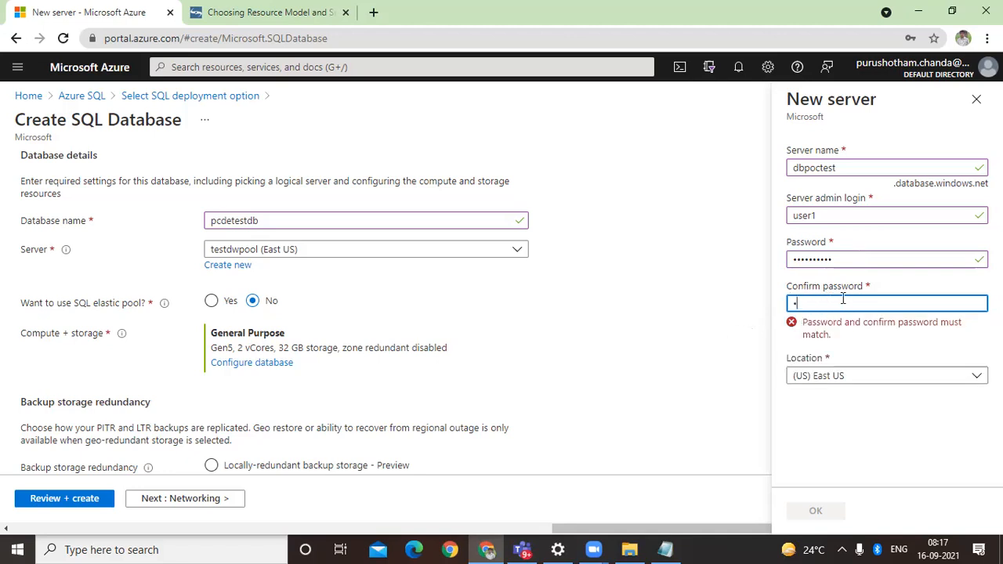
text(•••)
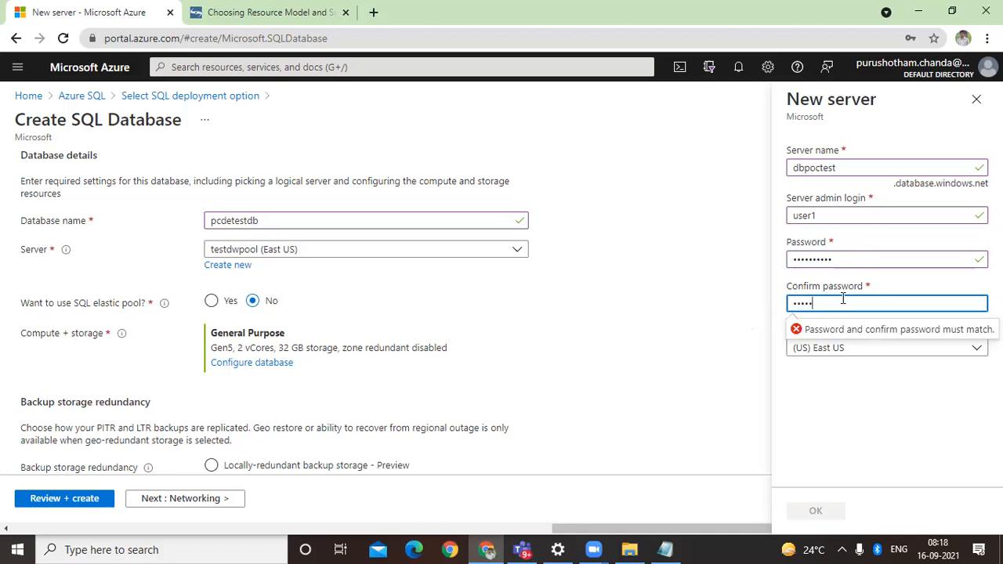
text(••••)
Step: Retype the admin password to match its confirmation and accept the new server with the East US location
click(822, 259)
double_click(822, 259)
text(•••••)
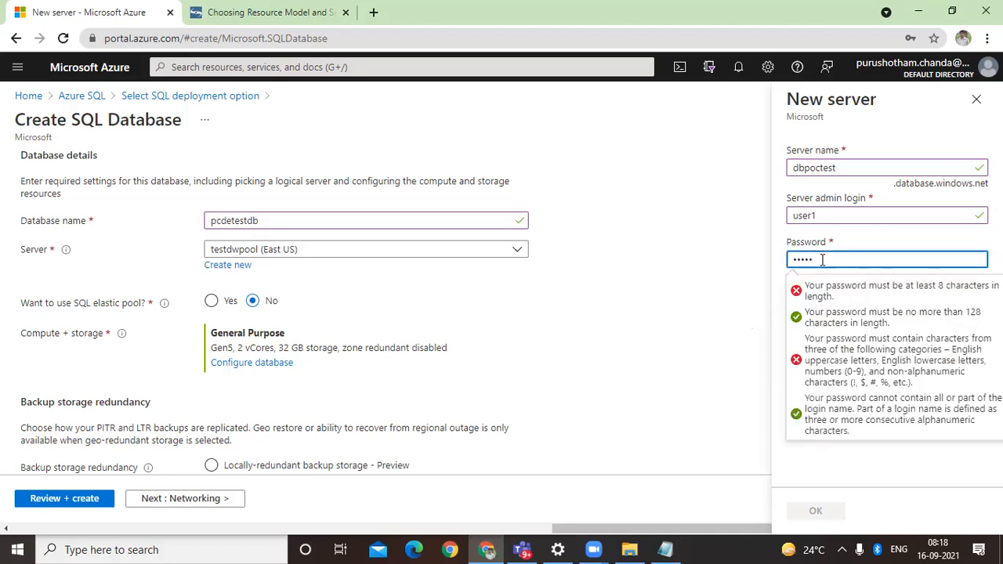
text(••)
click(745, 339)
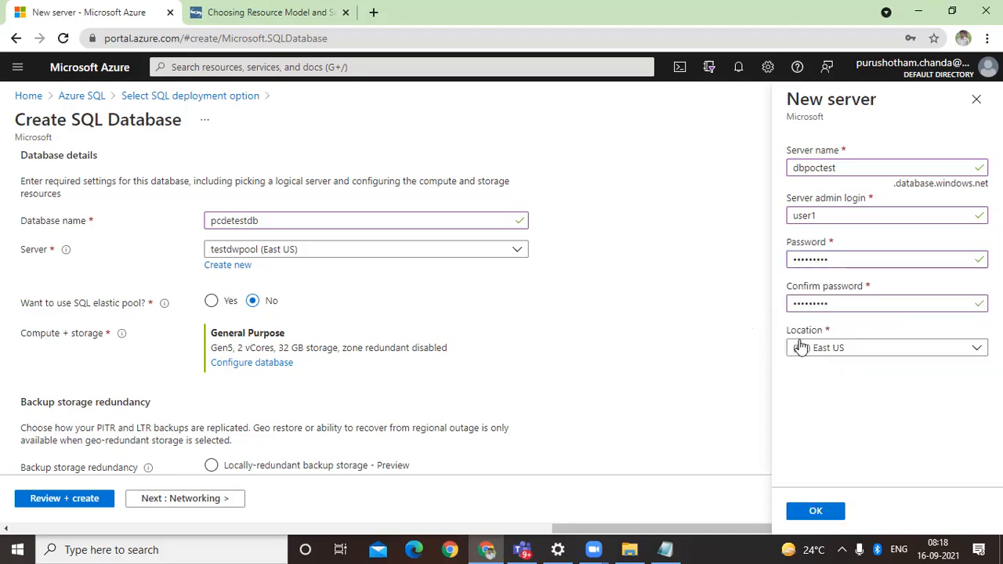
click(832, 510)
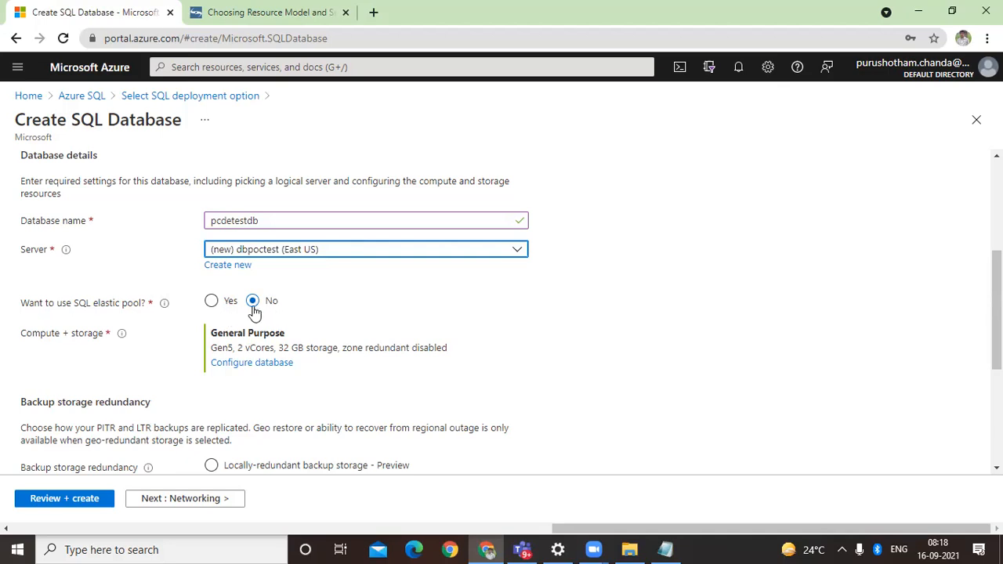
Step: Check the SQL elastic pool option, set it back to No and open the compute and storage configuration
click(222, 309)
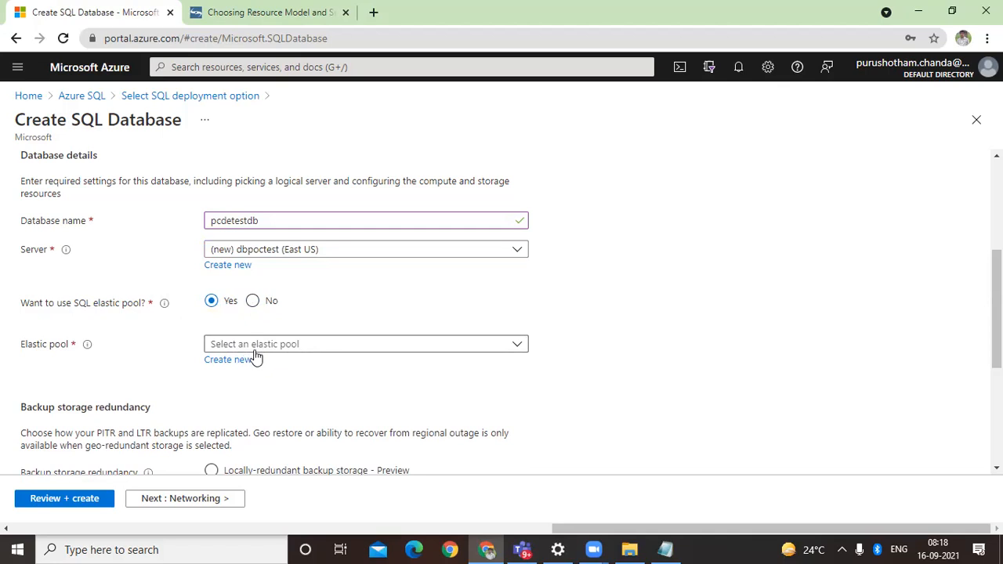
click(253, 302)
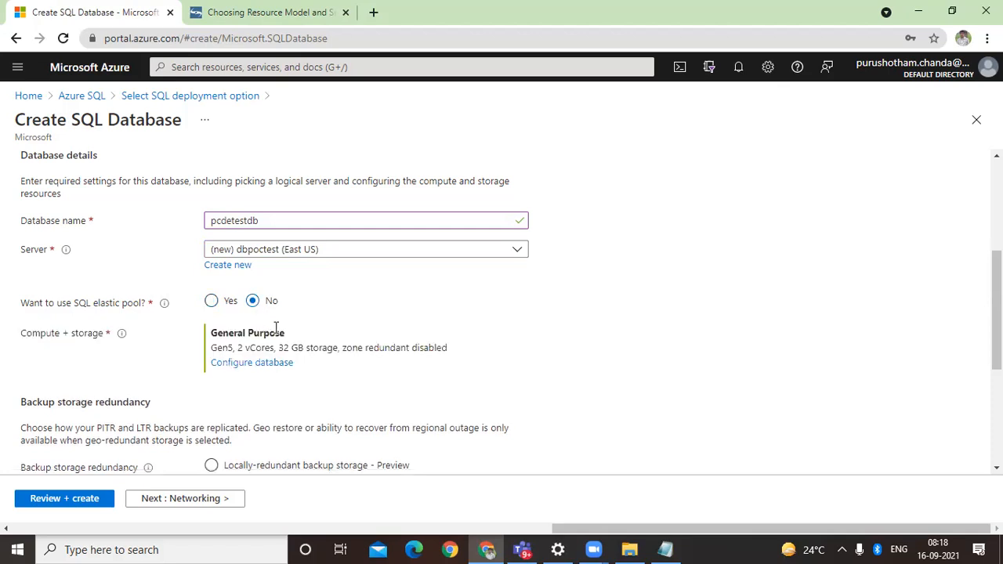
click(249, 363)
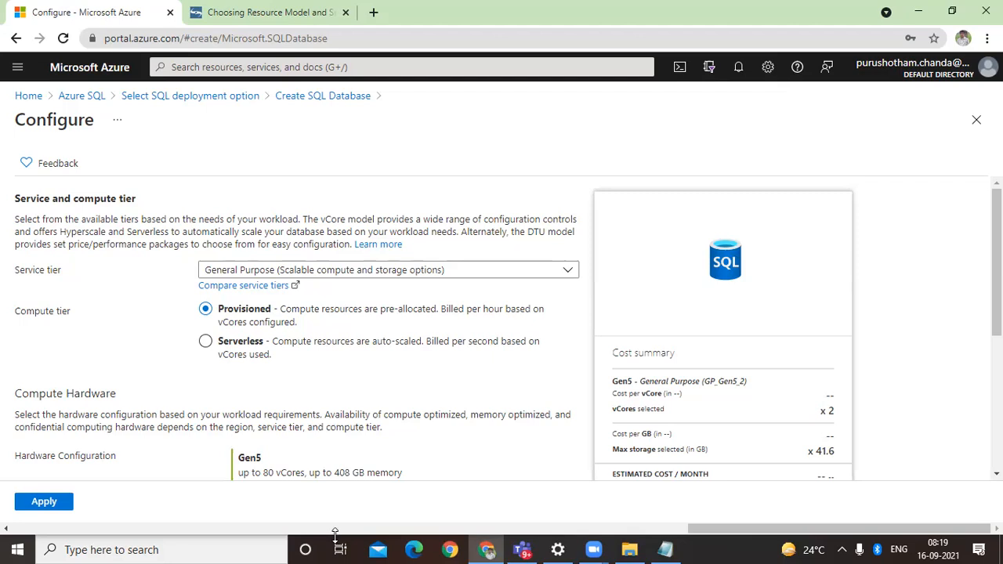
Step: Review the available service tiers, try the Basic tier and return to General Purpose
click(359, 279)
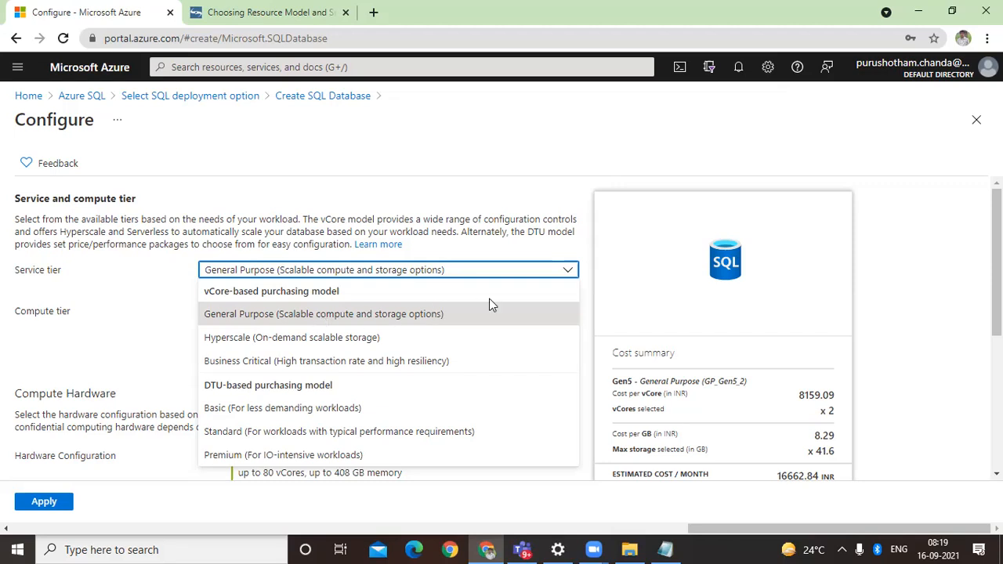
click(370, 313)
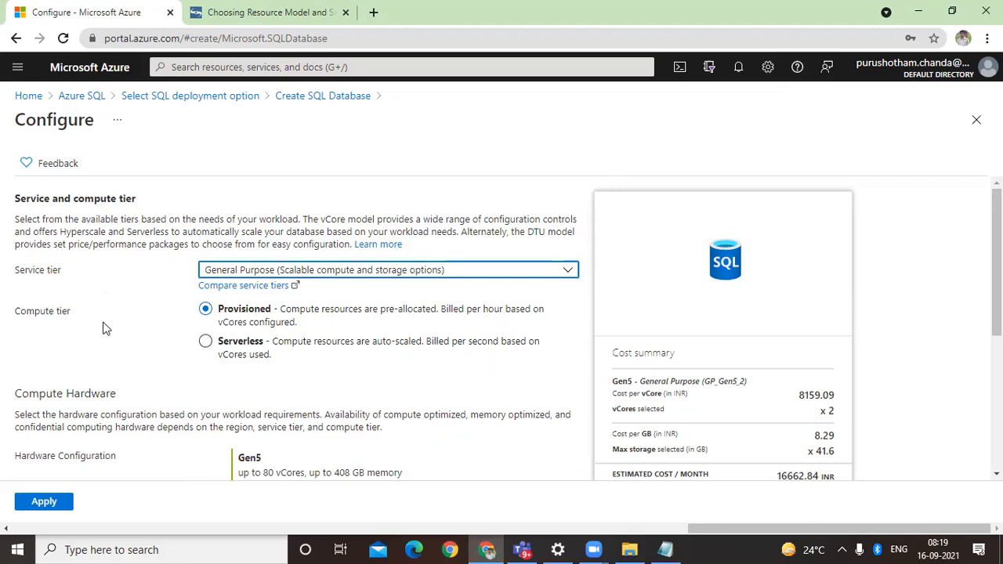
click(283, 270)
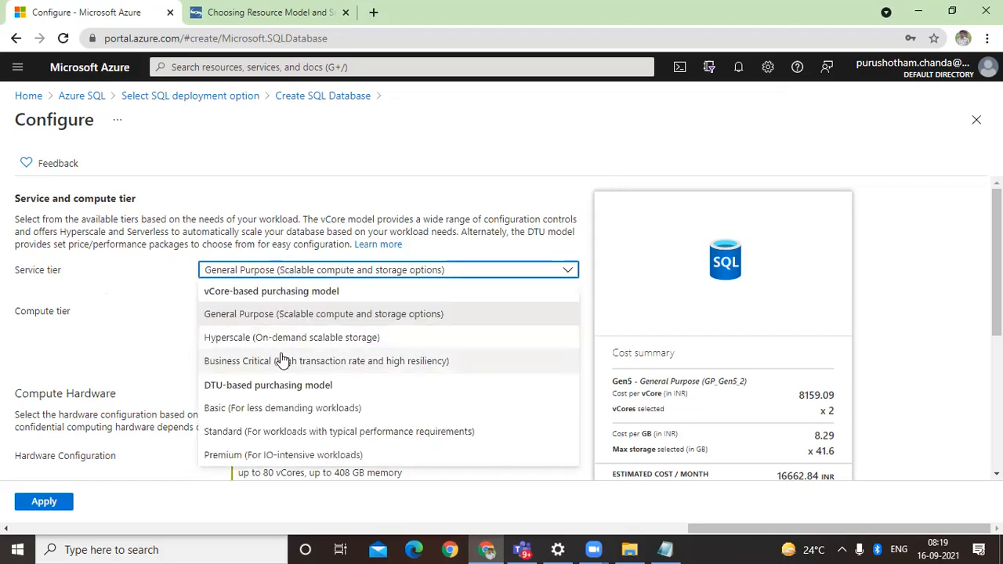
click(282, 409)
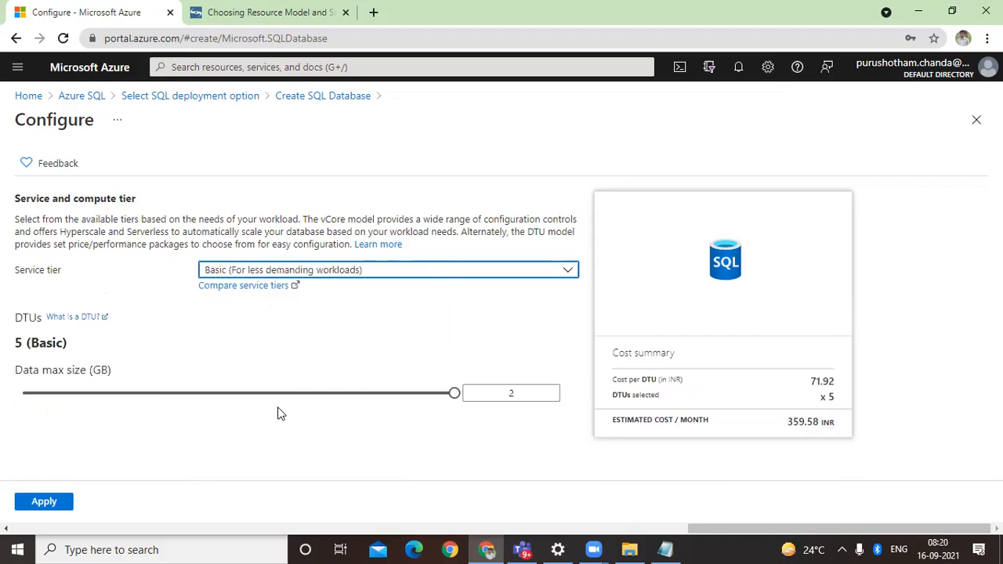
click(306, 276)
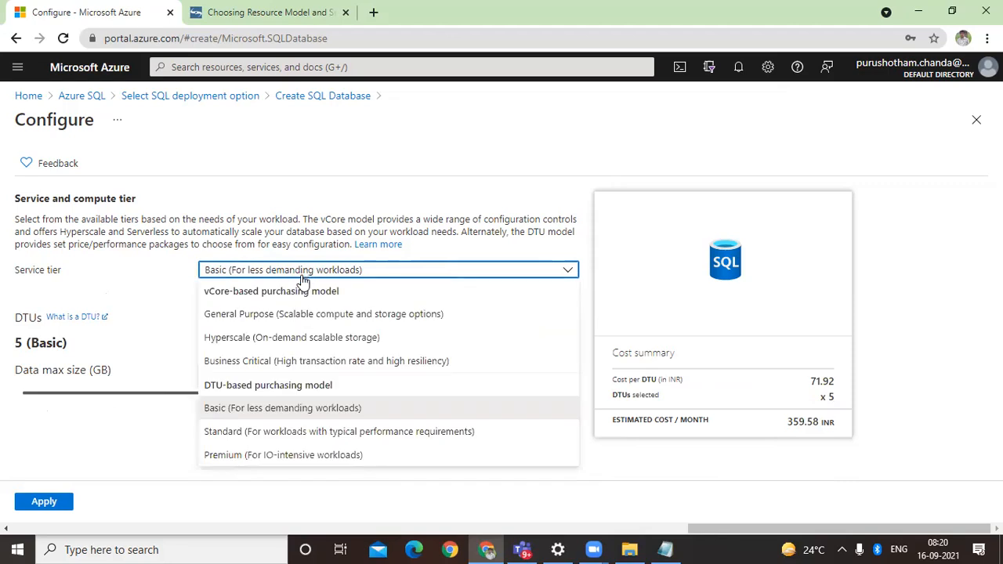
click(292, 323)
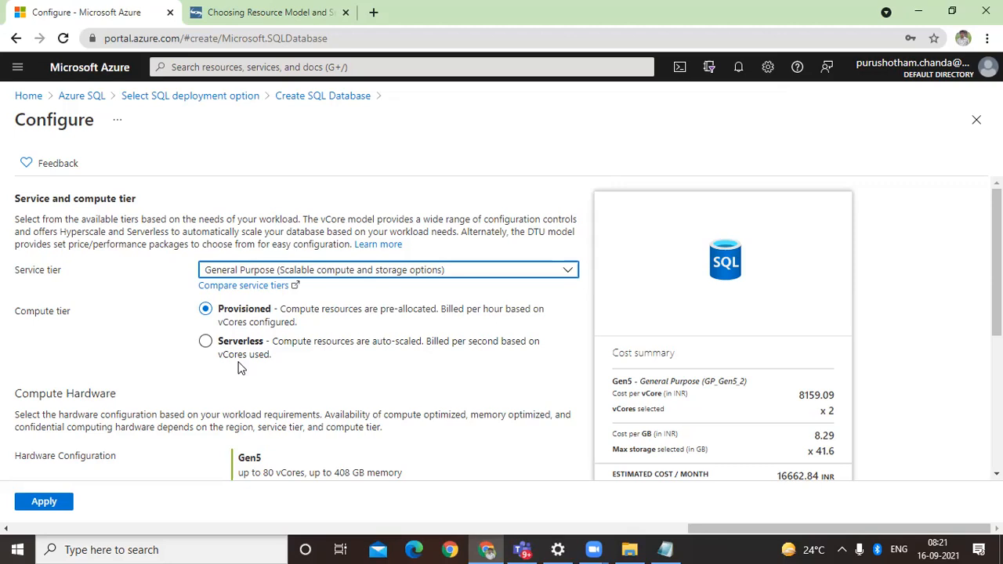
Step: Reduce the data max size of the General Purpose configuration to 6 GB
click(206, 341)
scroll(465, 414, down, 2)
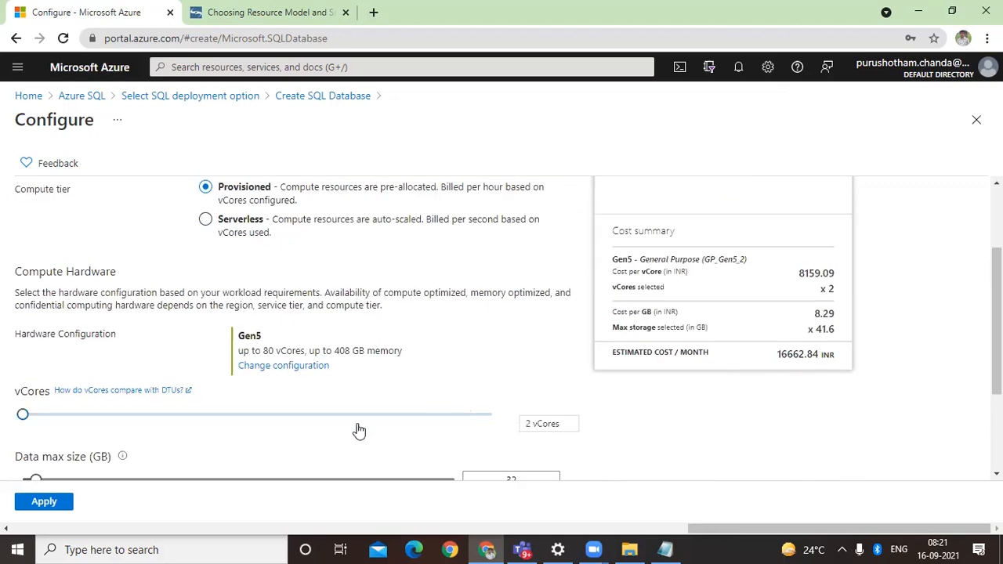
scroll(182, 405, down, 2)
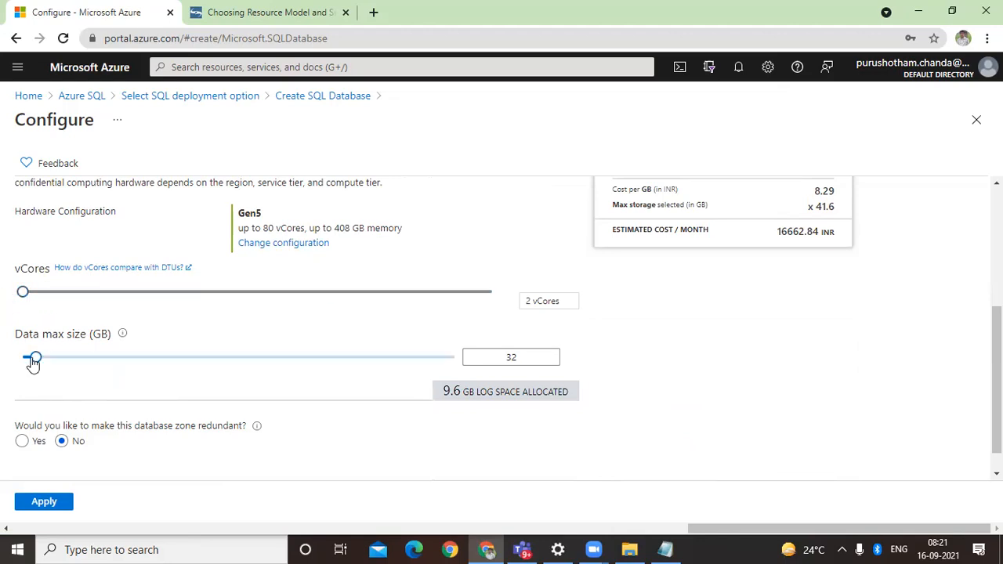
drag(36, 362, 25, 363)
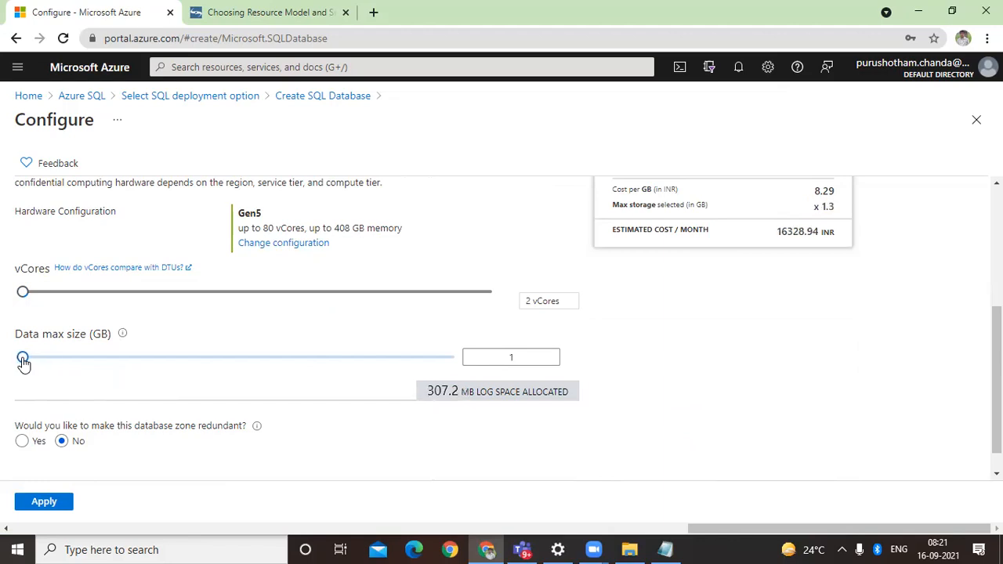
drag(23, 360, 26, 362)
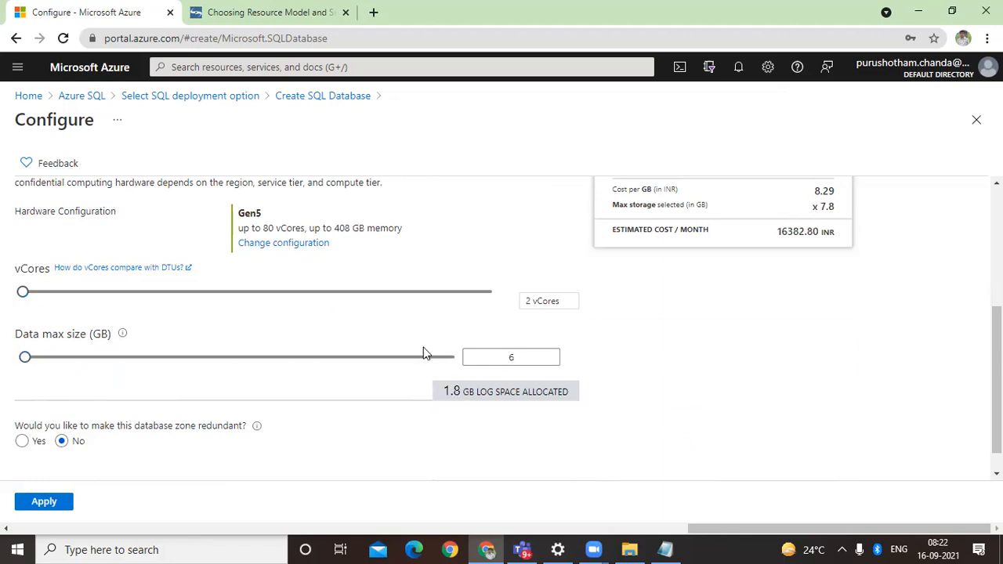
Step: Choose the Basic service tier for less demanding workloads and lower its data max size to 0.5 GB
scroll(426, 352, up, 2)
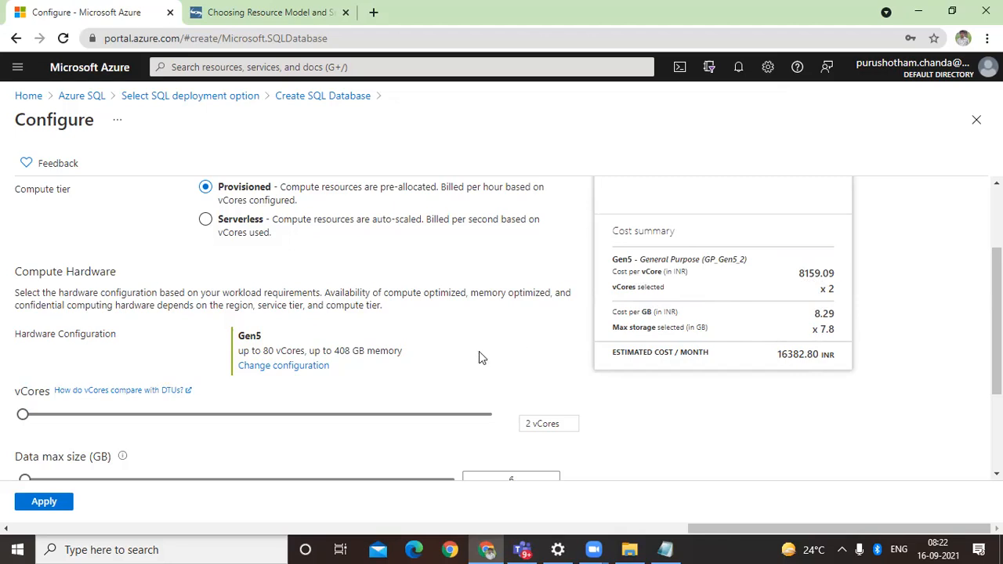
scroll(477, 351, up, 2)
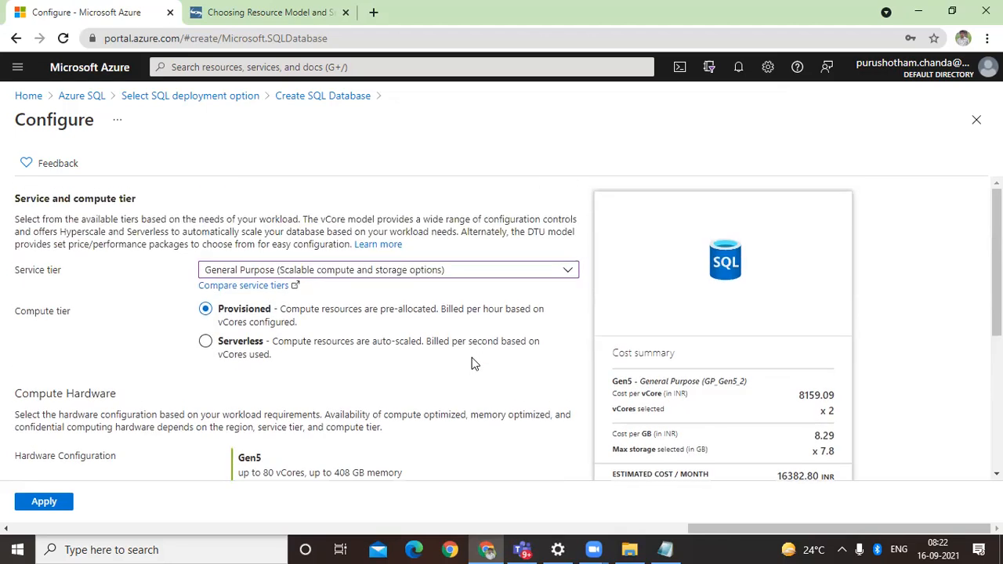
click(336, 277)
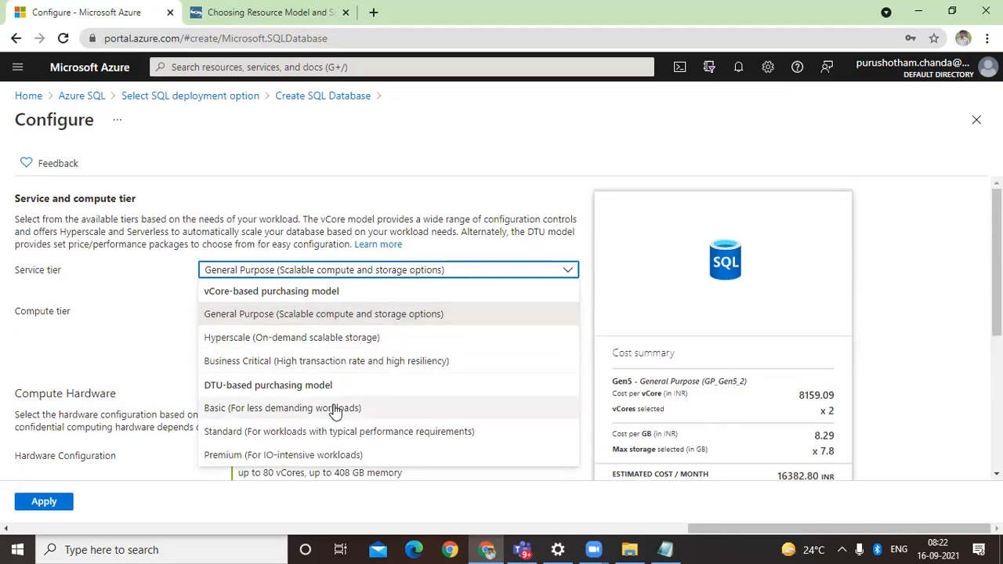
click(335, 411)
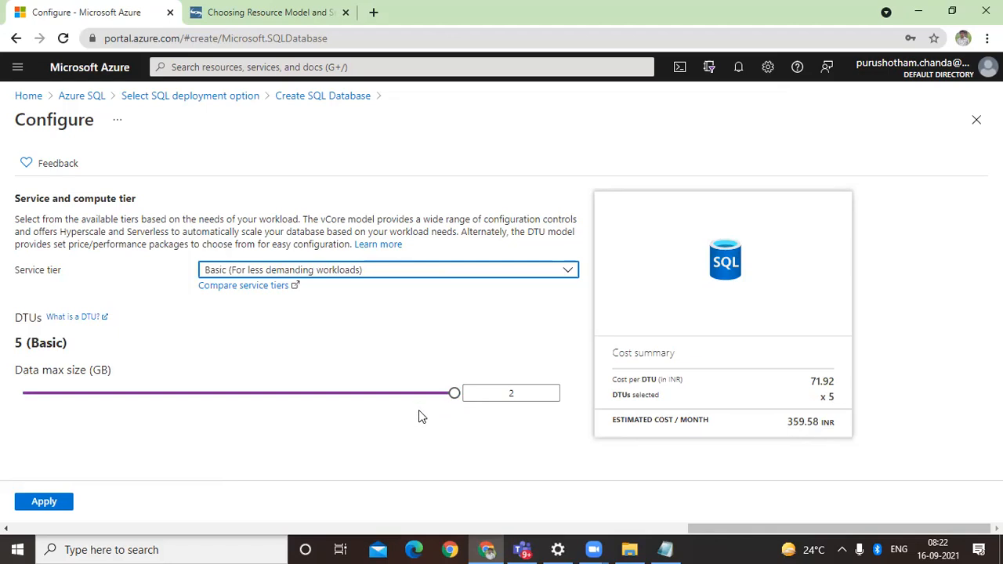
mouse_move(457, 402)
drag(457, 401, 100, 406)
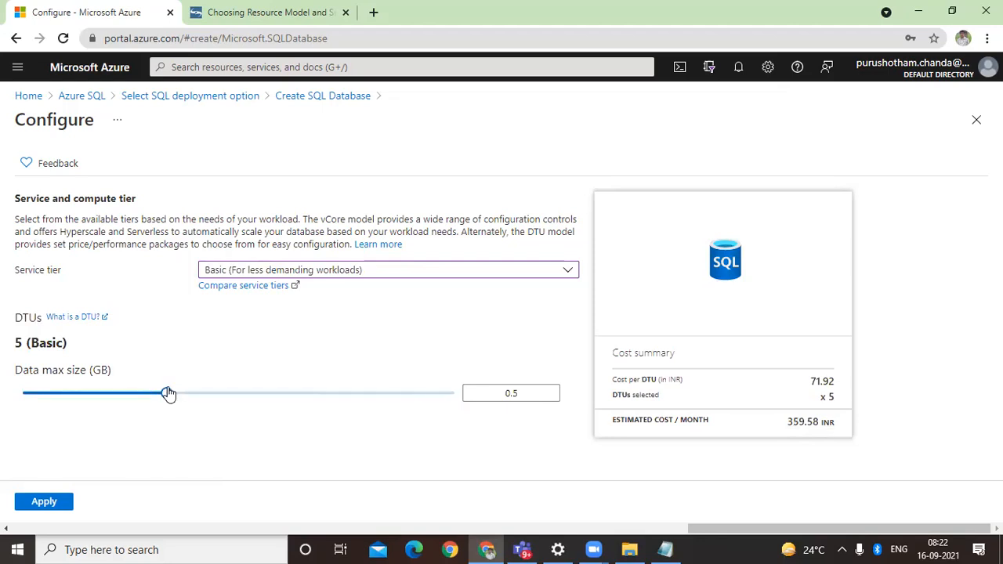
Step: Switch to the General Purpose tier to compare its cost and tier options, and go back to Basic
click(343, 273)
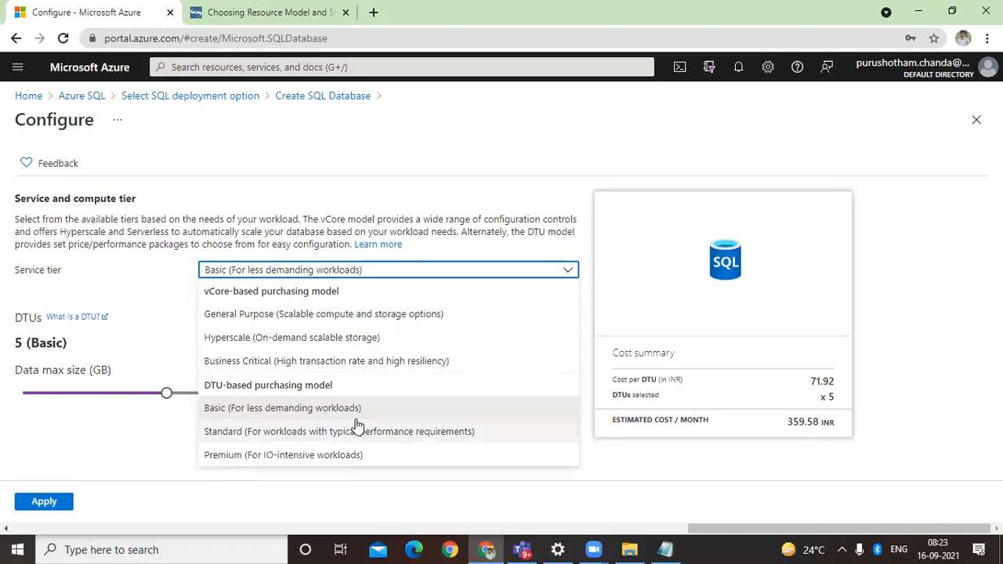
click(364, 315)
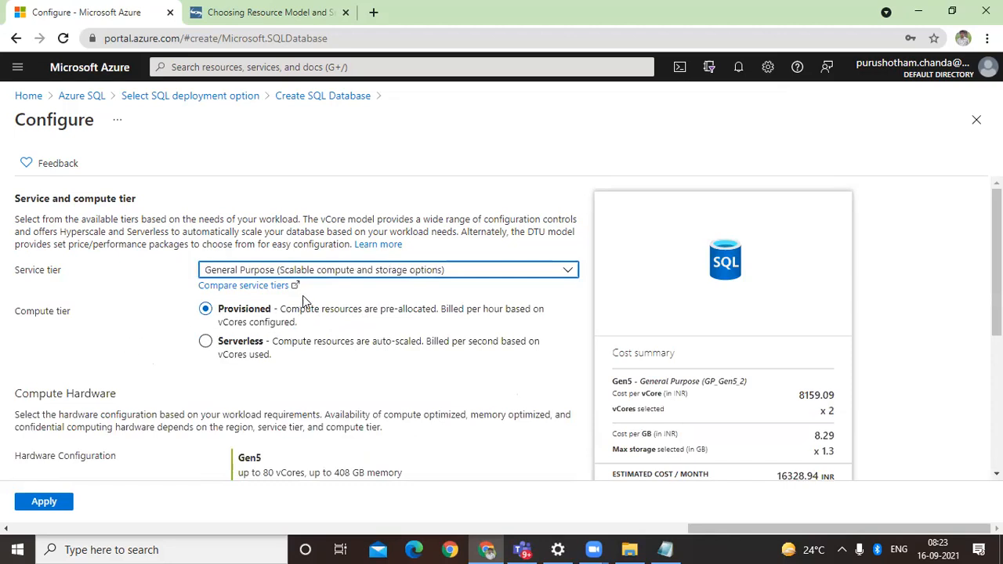
click(323, 277)
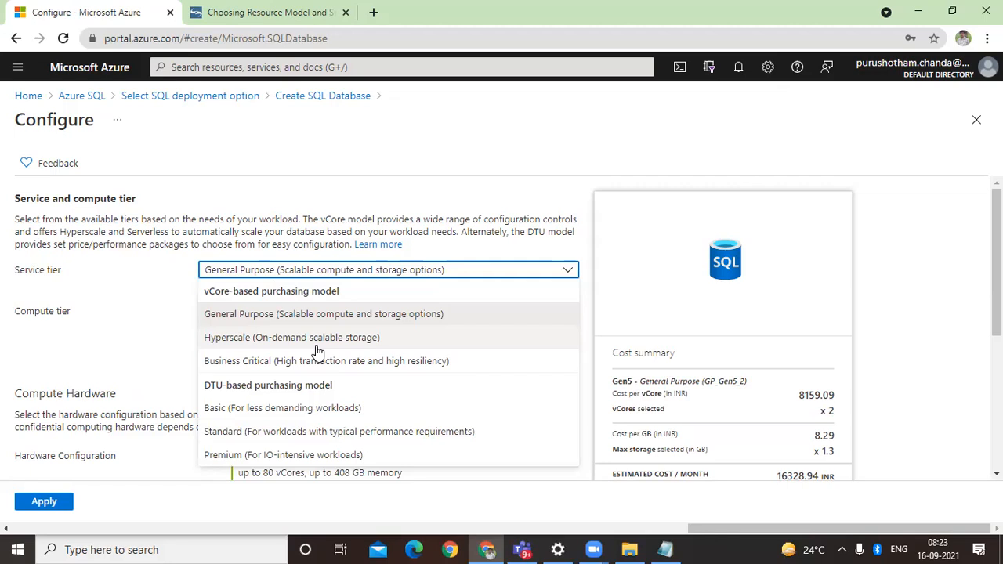
click(167, 499)
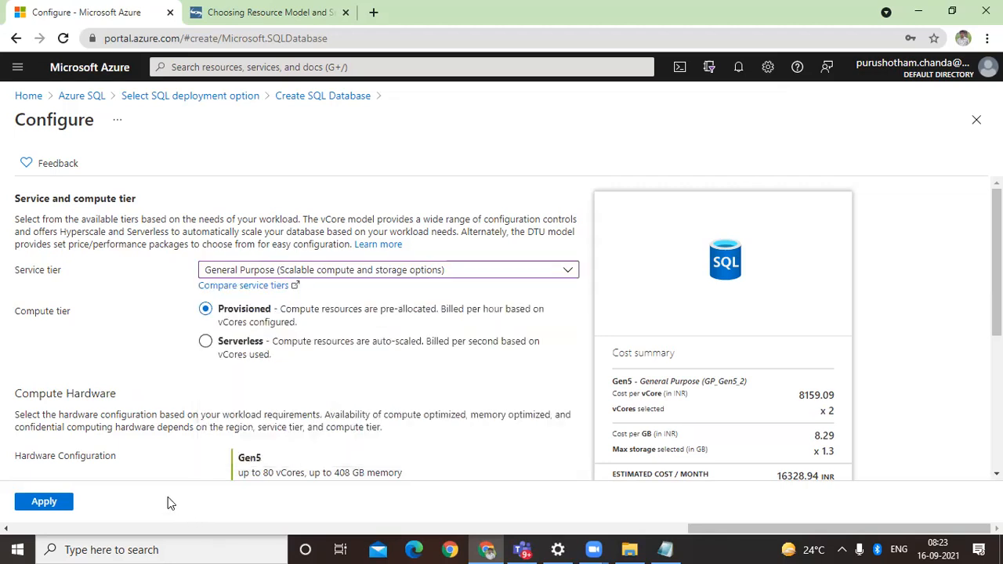
click(274, 270)
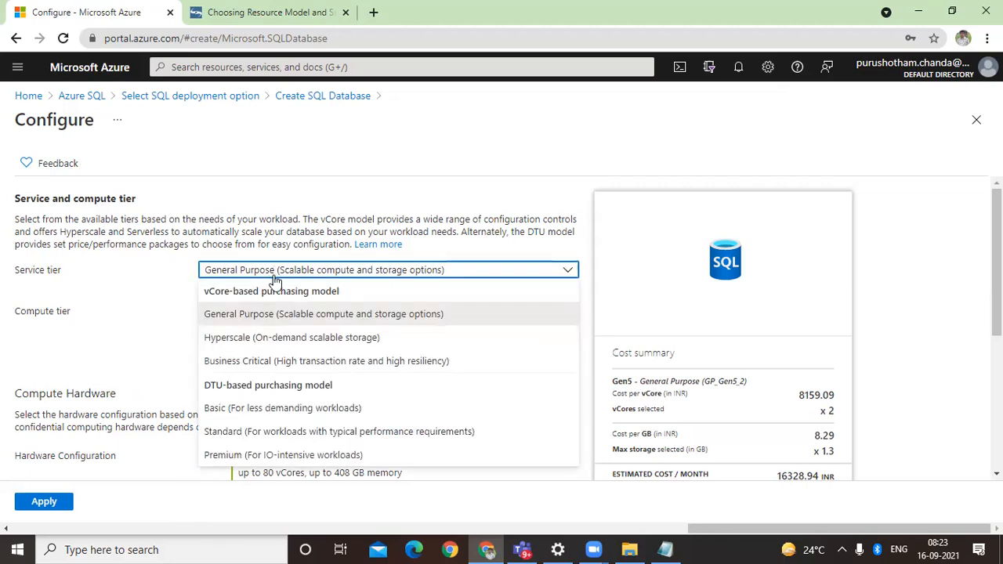
click(289, 408)
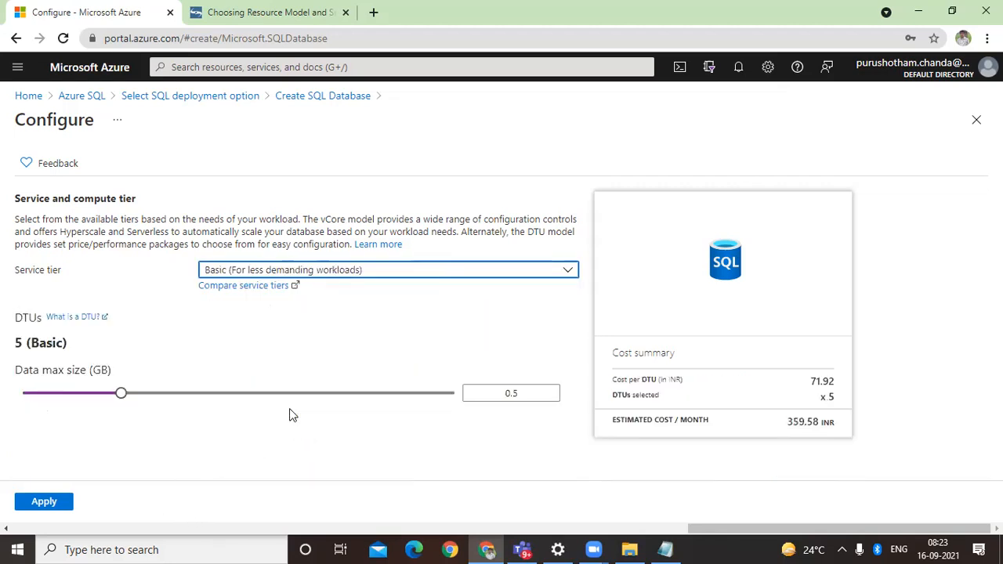
Step: Set the Basic data max size to 0.5 GB, and switch to the General Purpose tier to review its compute and storage options
click(166, 393)
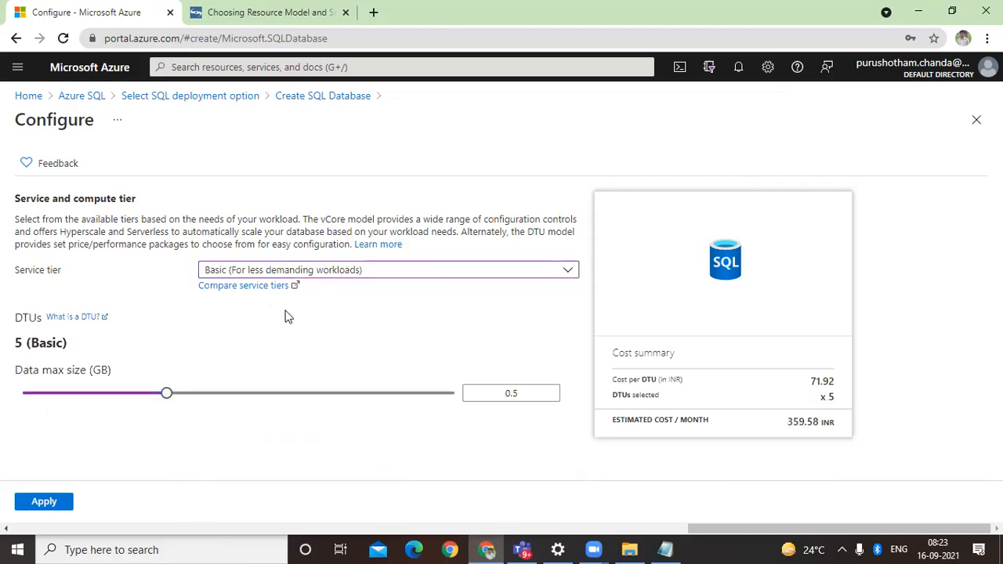
click(297, 270)
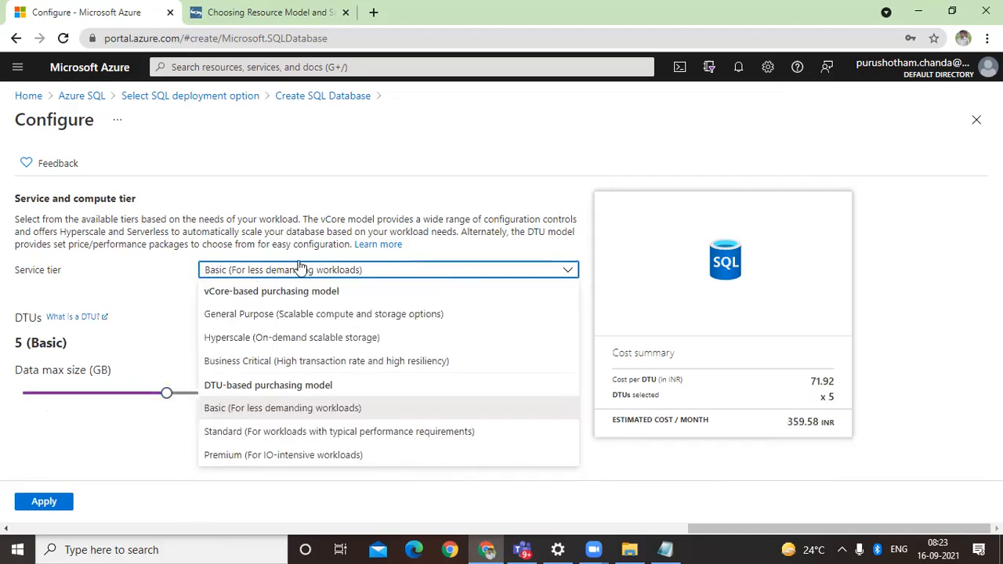
click(305, 314)
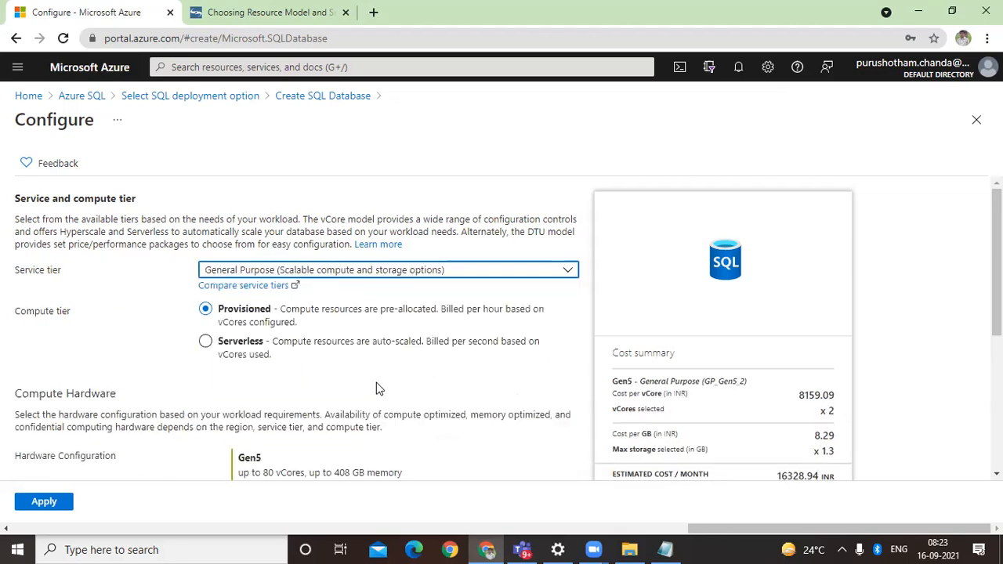
scroll(376, 386, down, 3)
scroll(376, 386, down, 1)
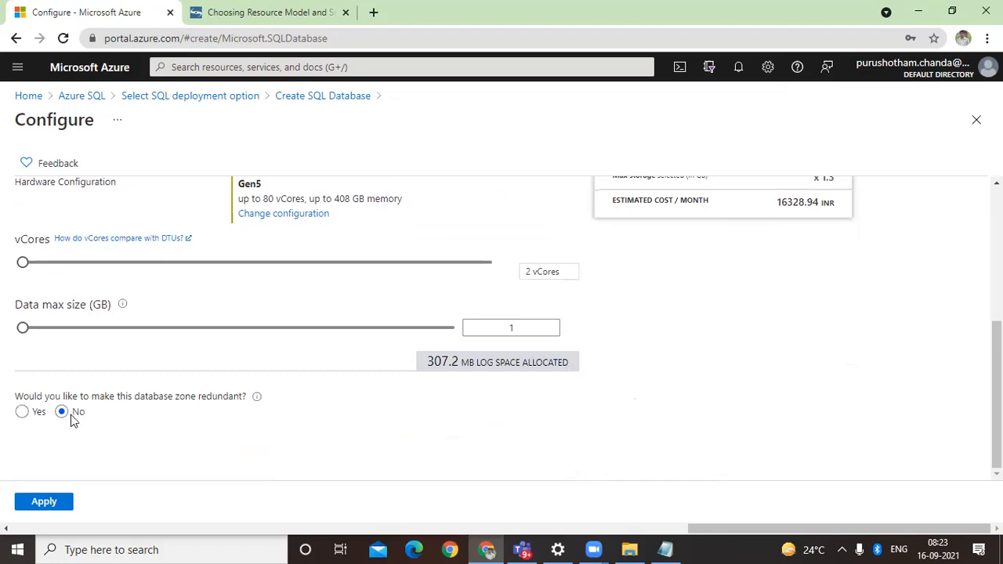
scroll(69, 413, up, 2)
scroll(69, 413, down, 2)
Step: Make the General Purpose database zone redundant and review the related notices and cost
click(33, 416)
scroll(34, 418, down, 2)
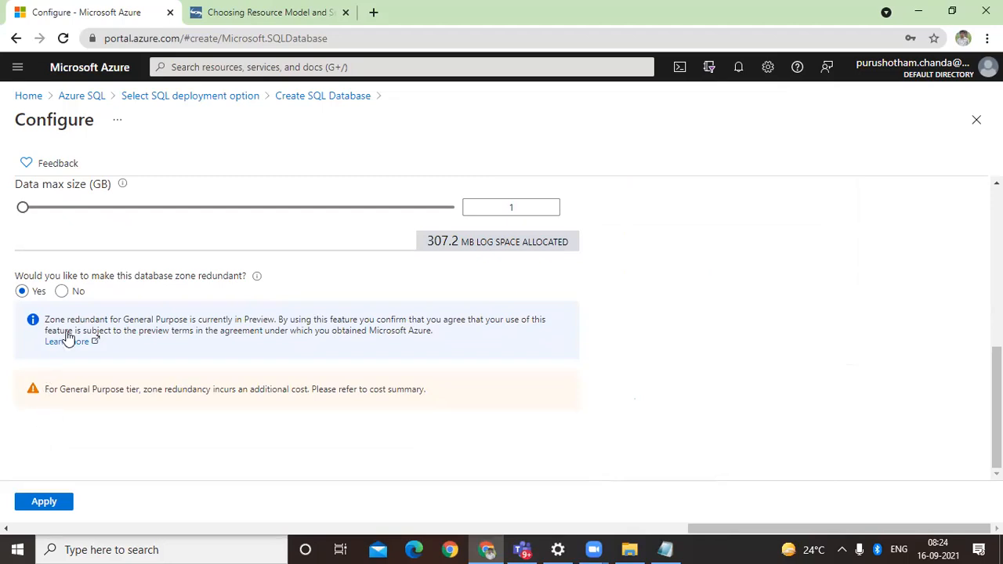
scroll(221, 383, up, 3)
scroll(223, 384, down, 3)
scroll(361, 354, up, 5)
Step: Switch the service tier to Hyperscale and review its vCore, secondary replica and cost details
click(346, 271)
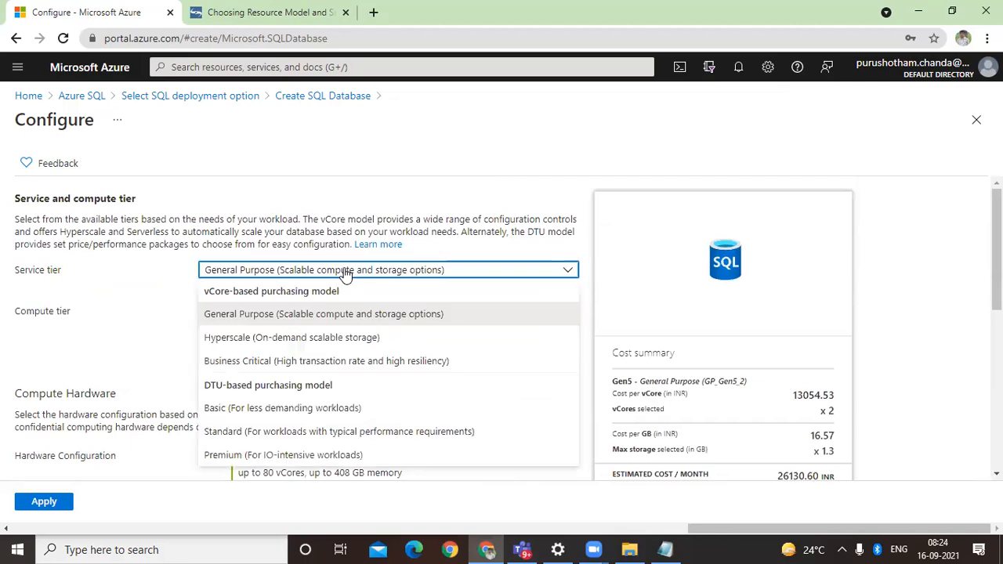
click(336, 335)
scroll(380, 412, down, 5)
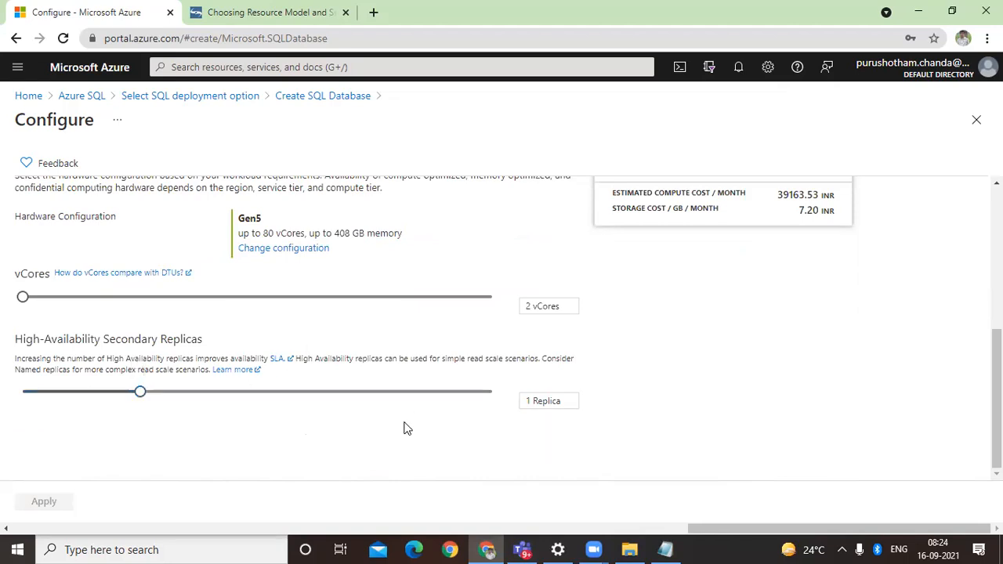
scroll(406, 428, up, 5)
Step: Choose the Basic service tier for less demanding workloads with 0.5 GB data max size and apply the configuration
click(324, 274)
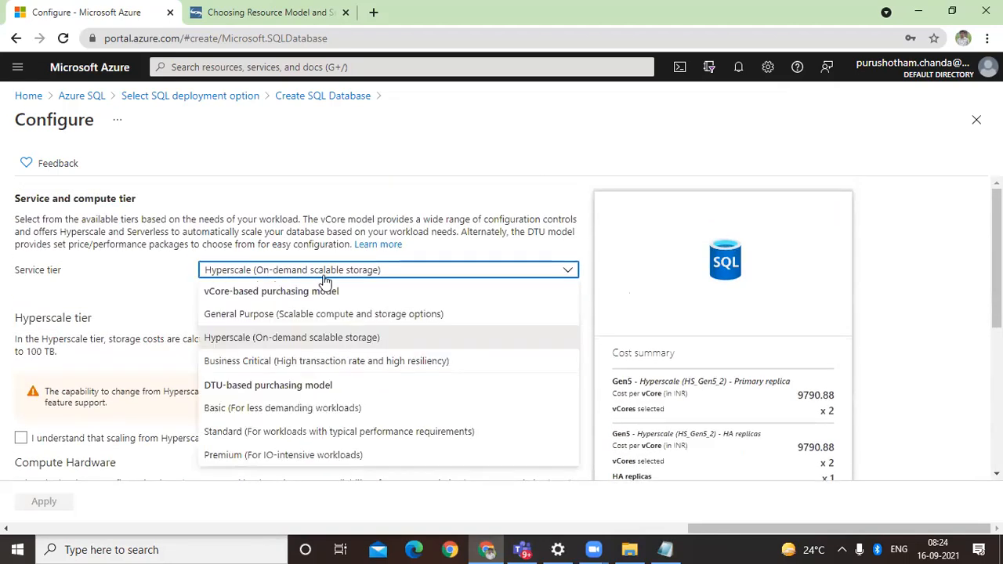
click(326, 408)
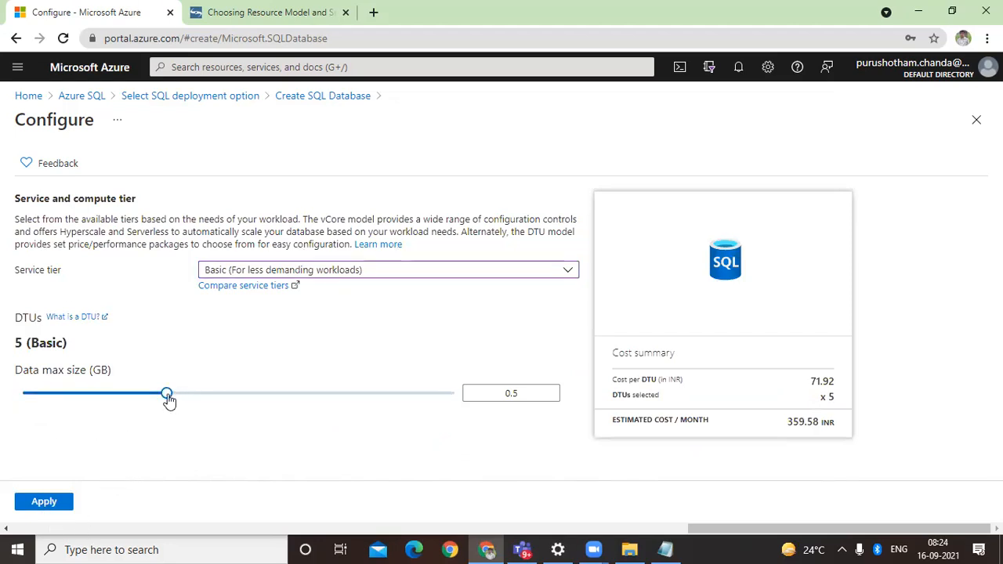
click(55, 507)
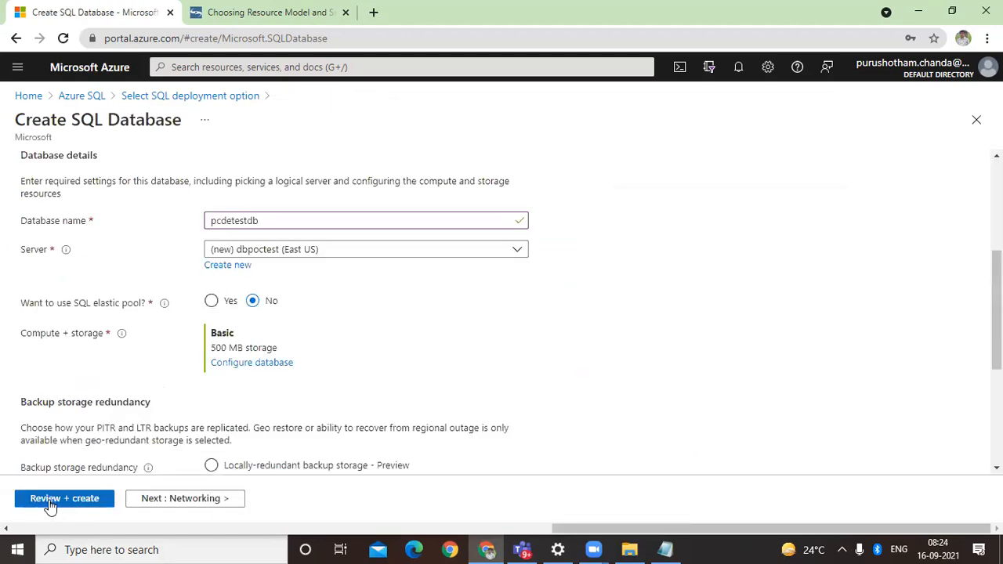
Step: Keep geo-redundant backup storage and set the server's network connectivity method to Public endpoint
scroll(330, 449, down, 2)
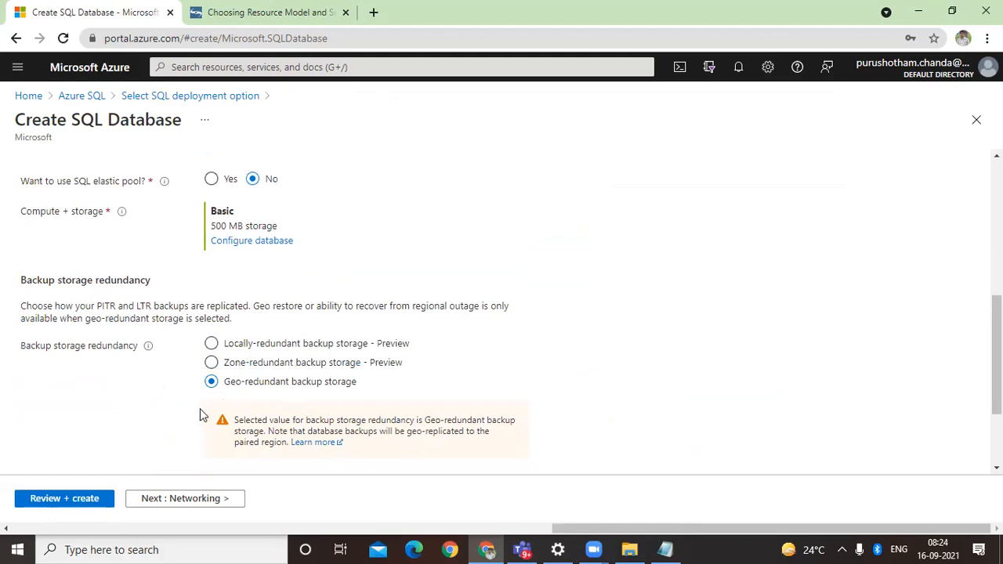
scroll(199, 415, down, 2)
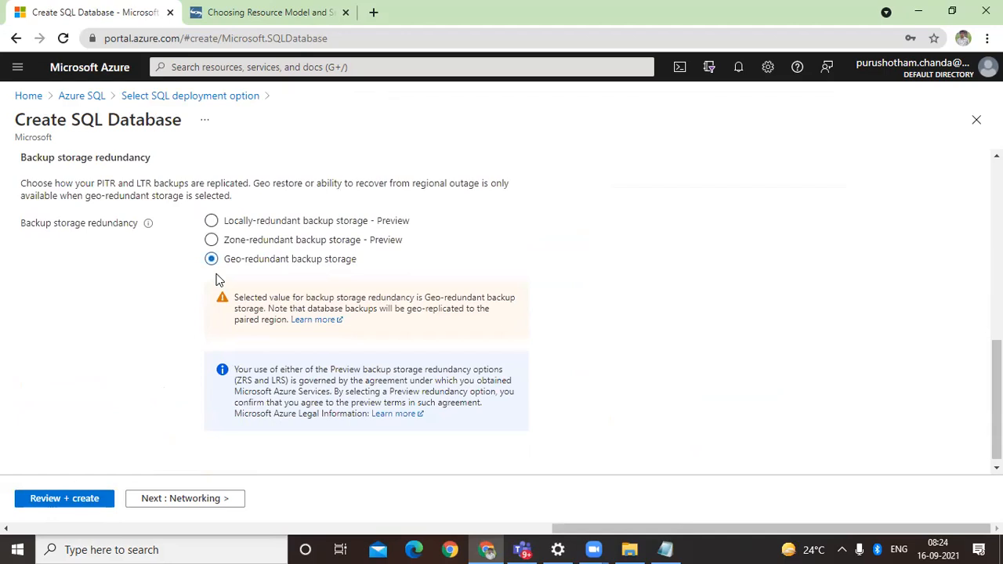
click(186, 503)
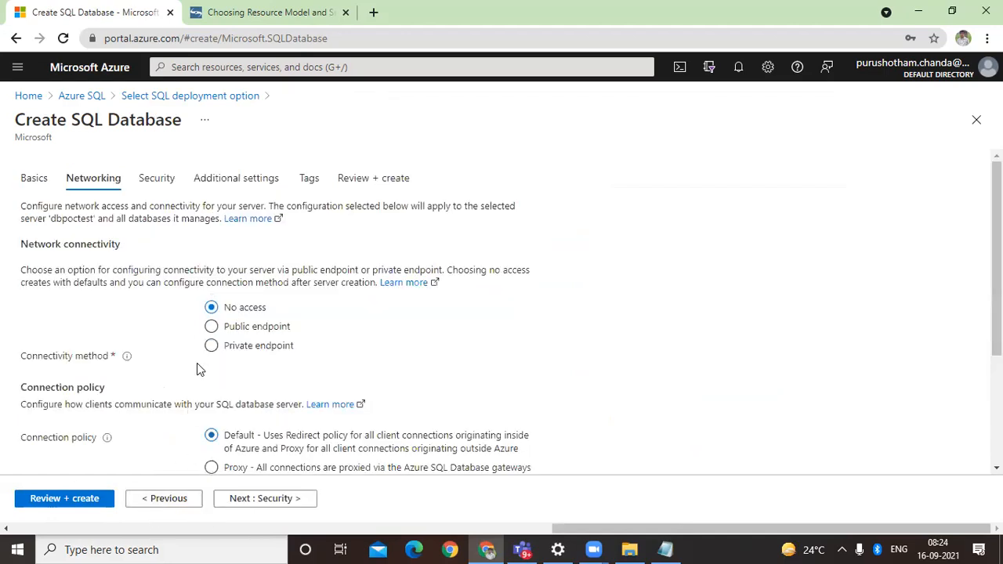
click(212, 327)
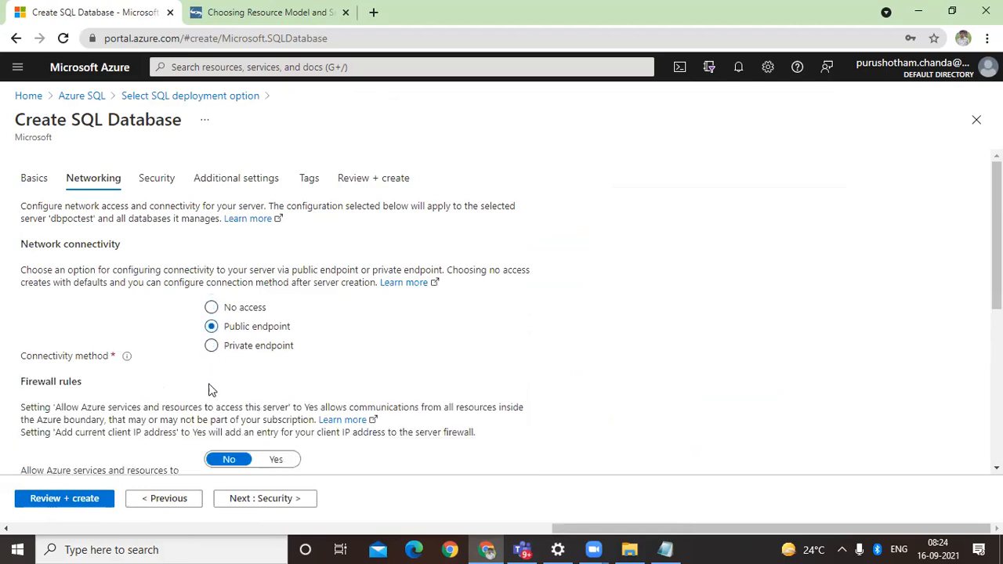
Step: In the firewall rules, allow Azure services and resources to access the server and add the current client IP address
scroll(208, 389, down, 3)
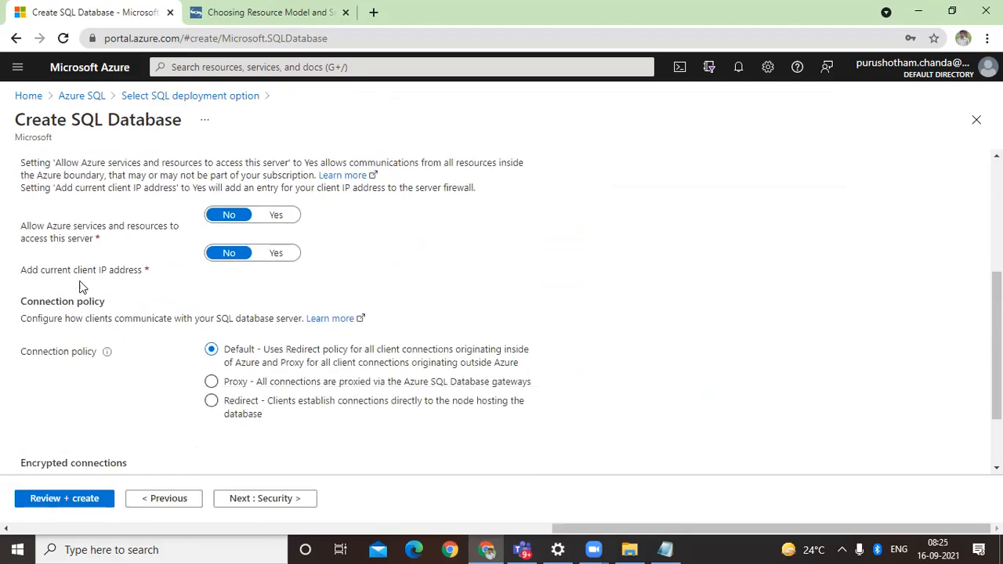
scroll(84, 295, up, 2)
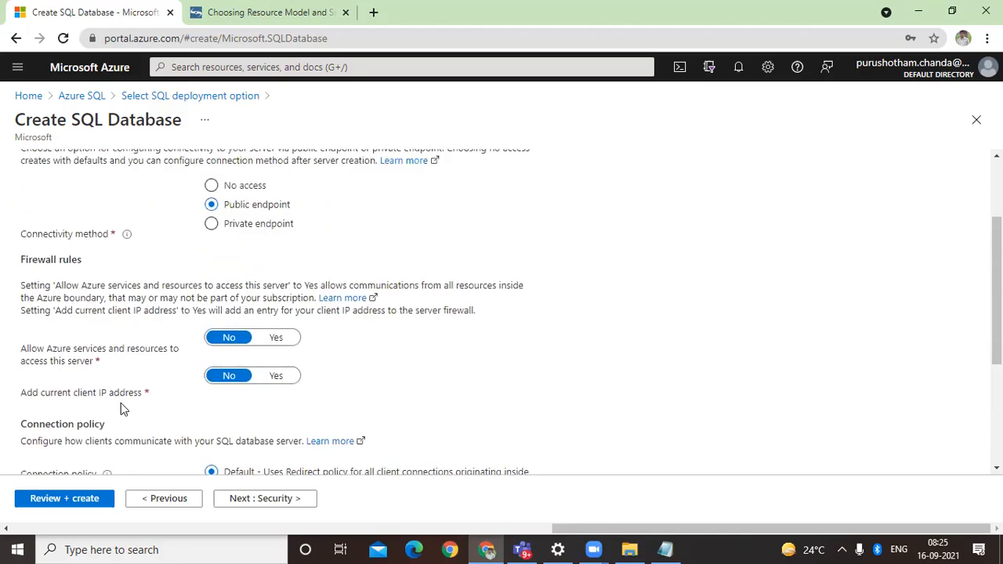
scroll(120, 402, down, 2)
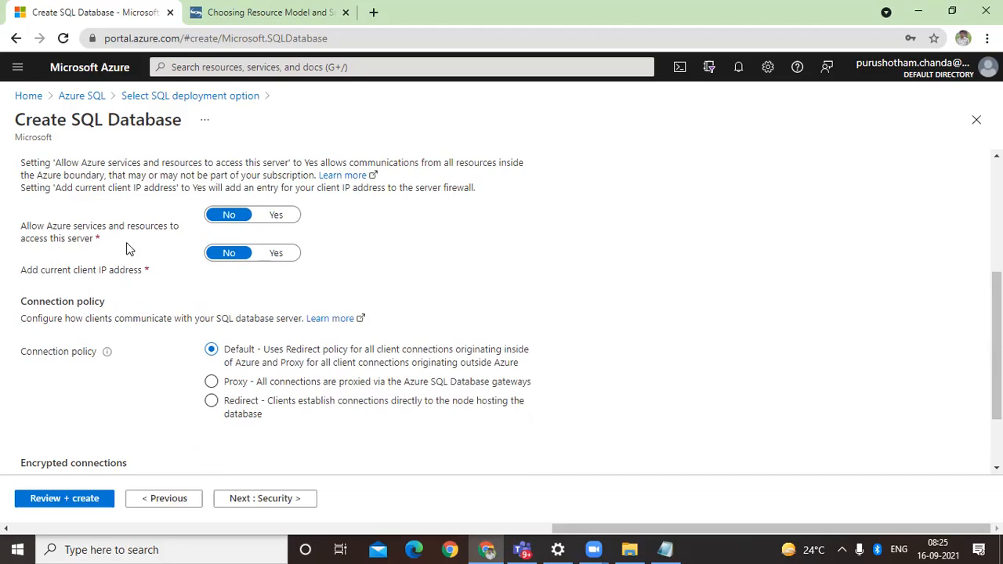
click(286, 217)
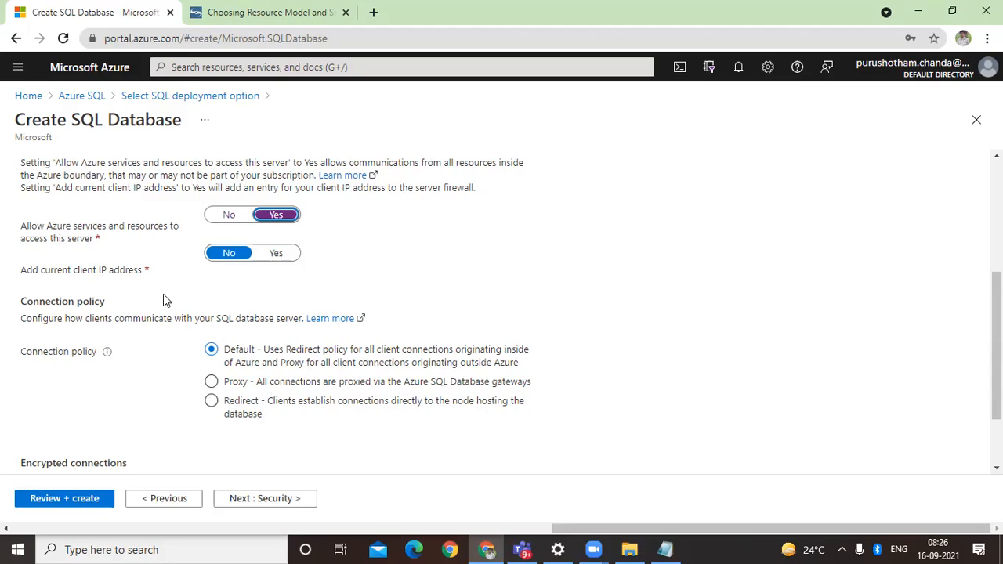
click(276, 257)
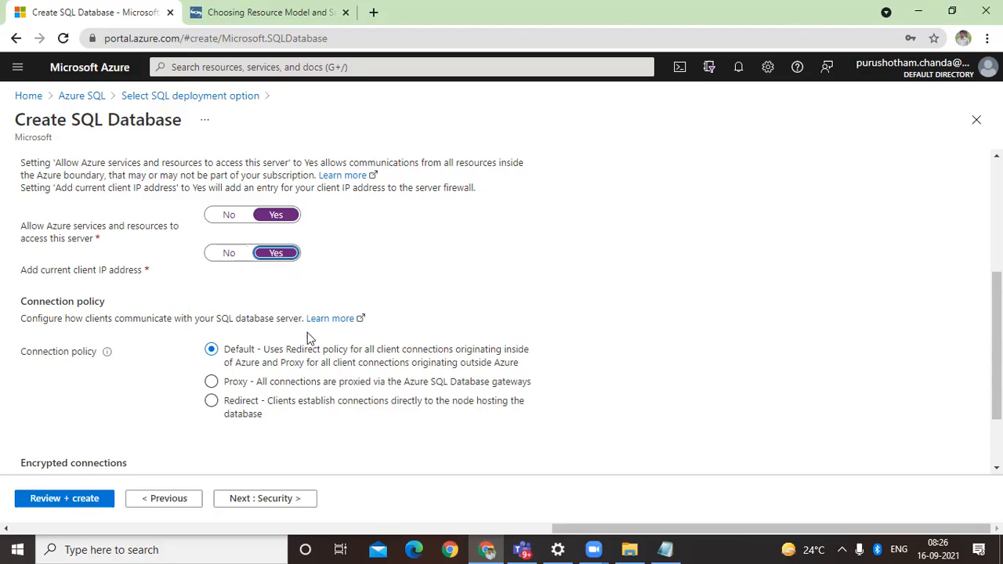
Step: Leave Azure Defender for SQL at Not now, check the available backups as a data source, and set existing data back to None
click(284, 502)
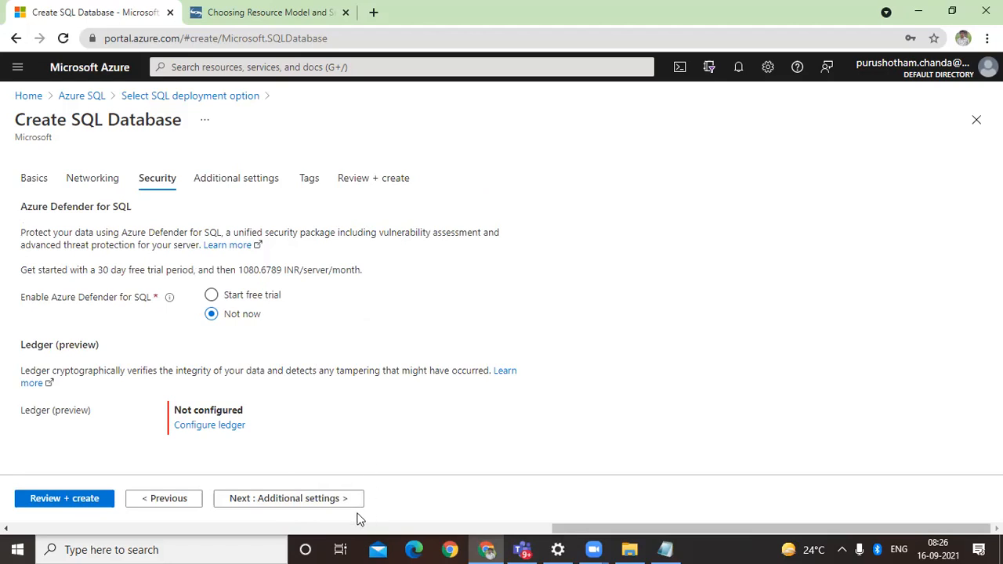
click(319, 501)
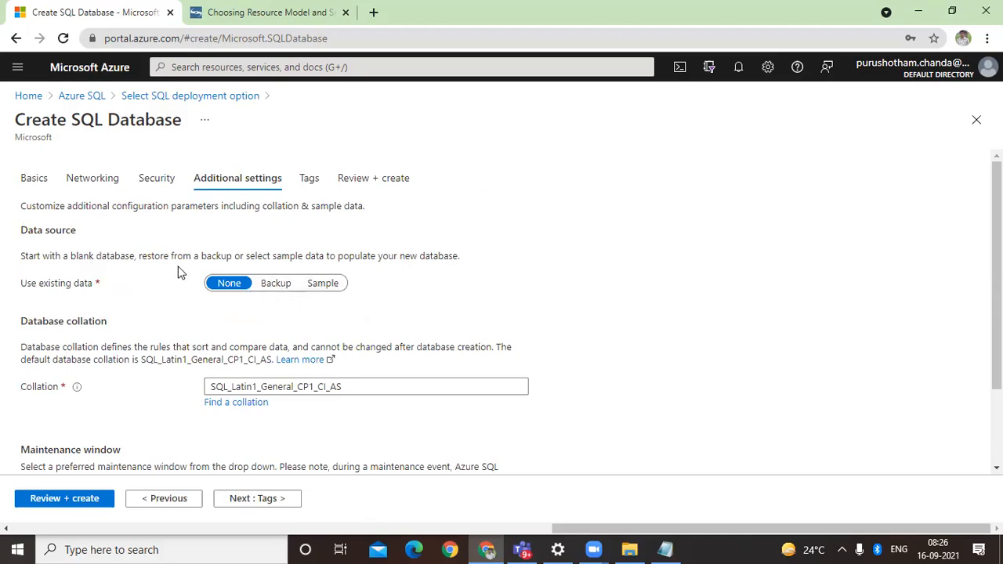
click(276, 287)
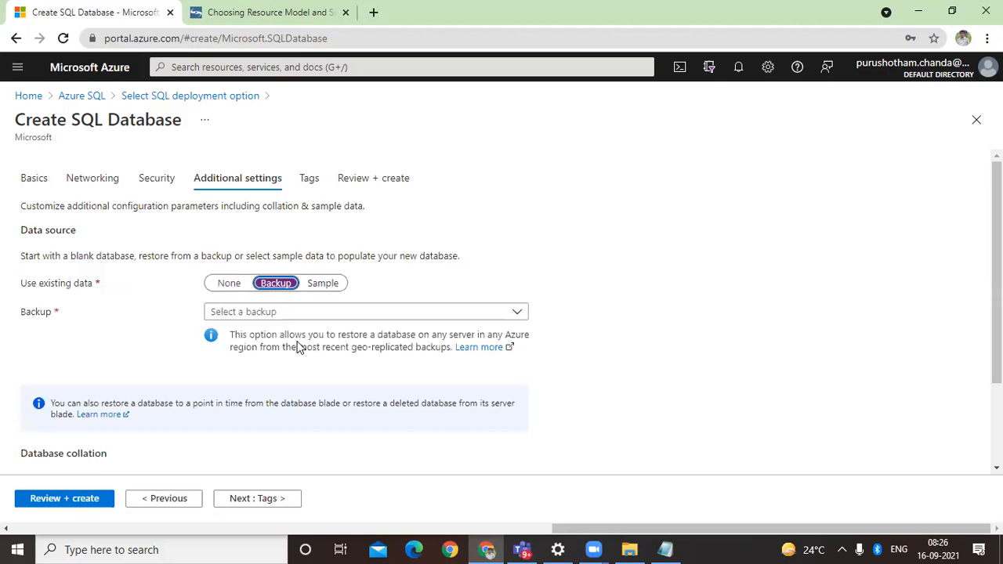
click(287, 315)
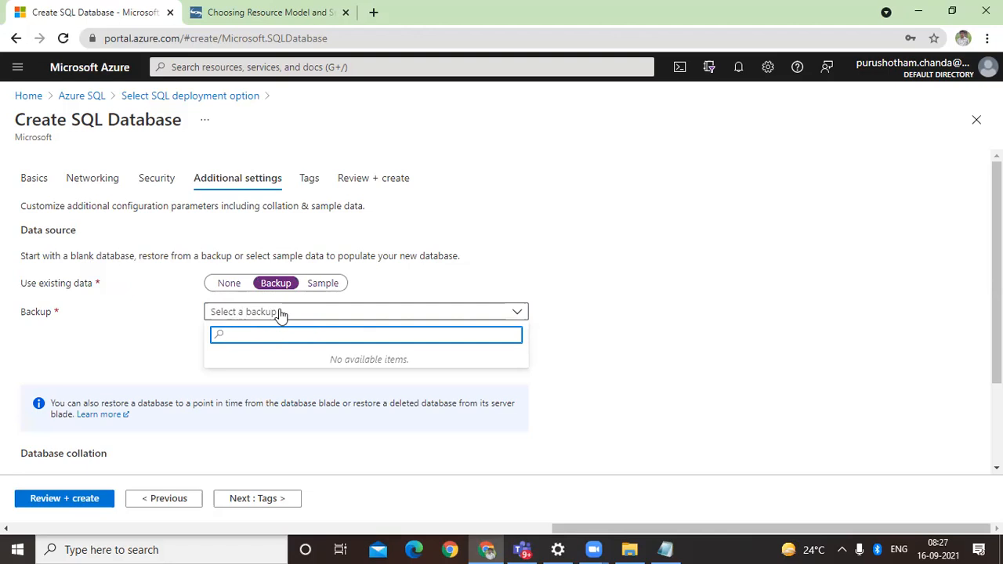
click(227, 284)
Step: Keep the default collation, maintenance window and tags, review the configuration summary, and create the database
scroll(170, 374, down, 3)
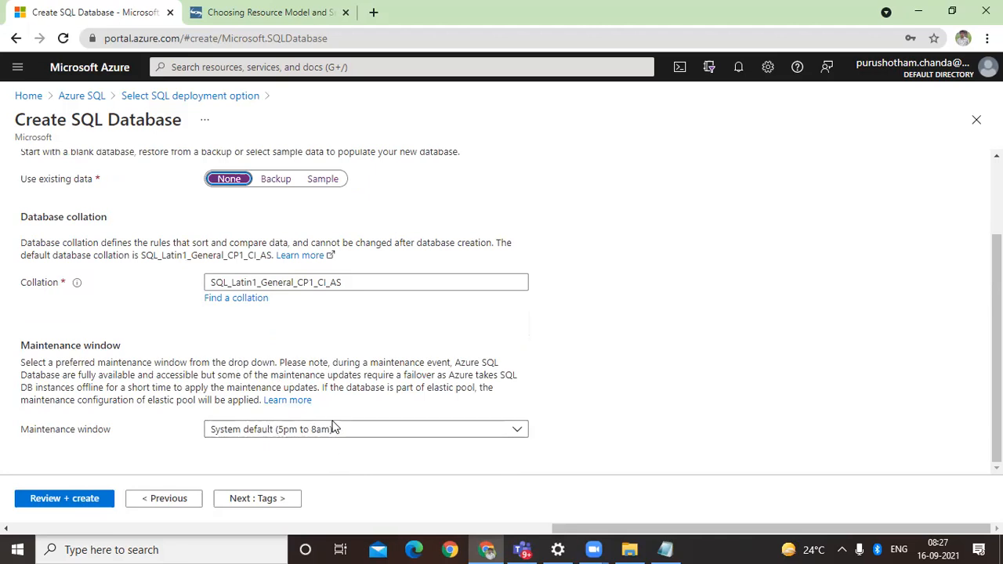
click(270, 503)
click(285, 504)
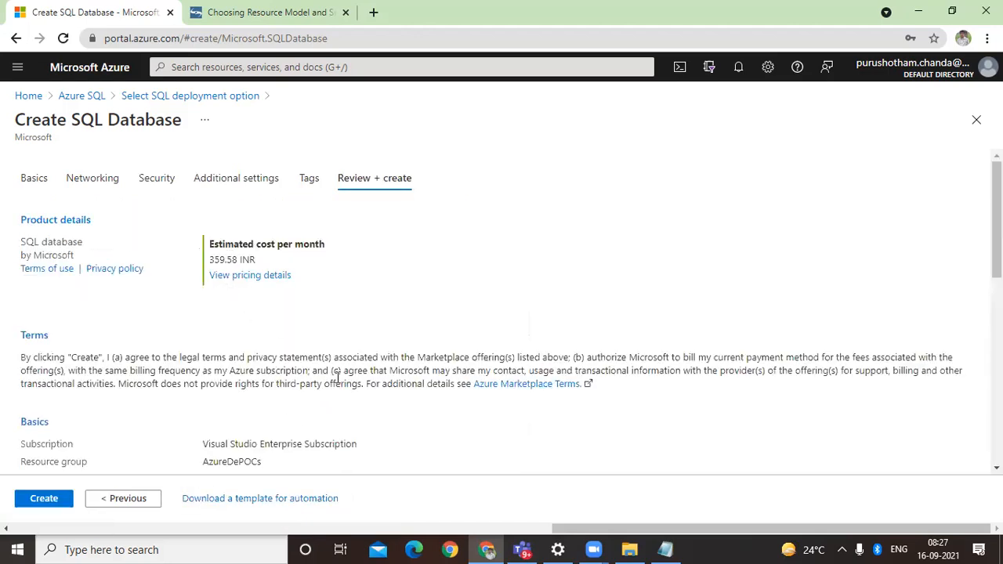
scroll(337, 378, down, 3)
scroll(337, 383, down, 2)
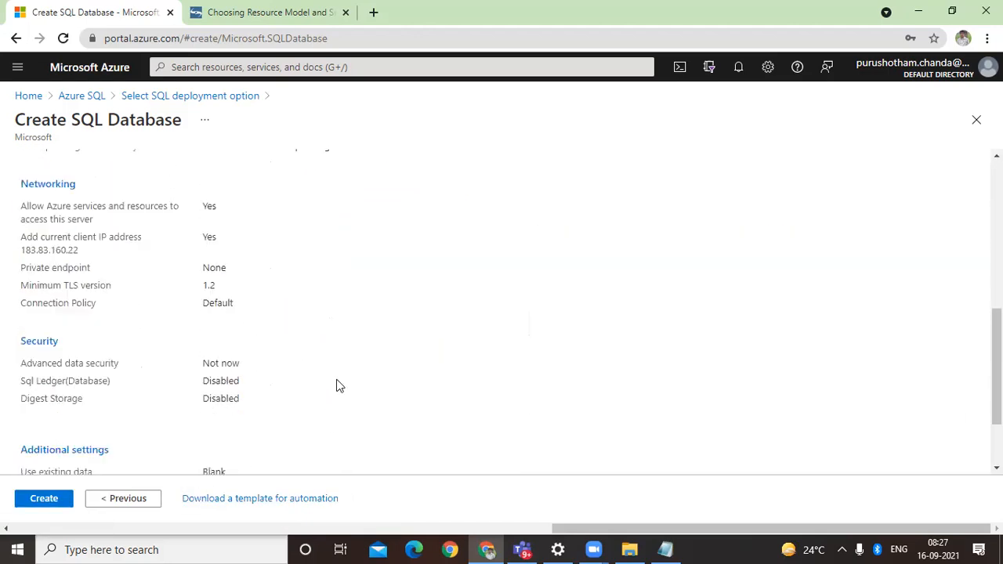
scroll(338, 386, down, 1)
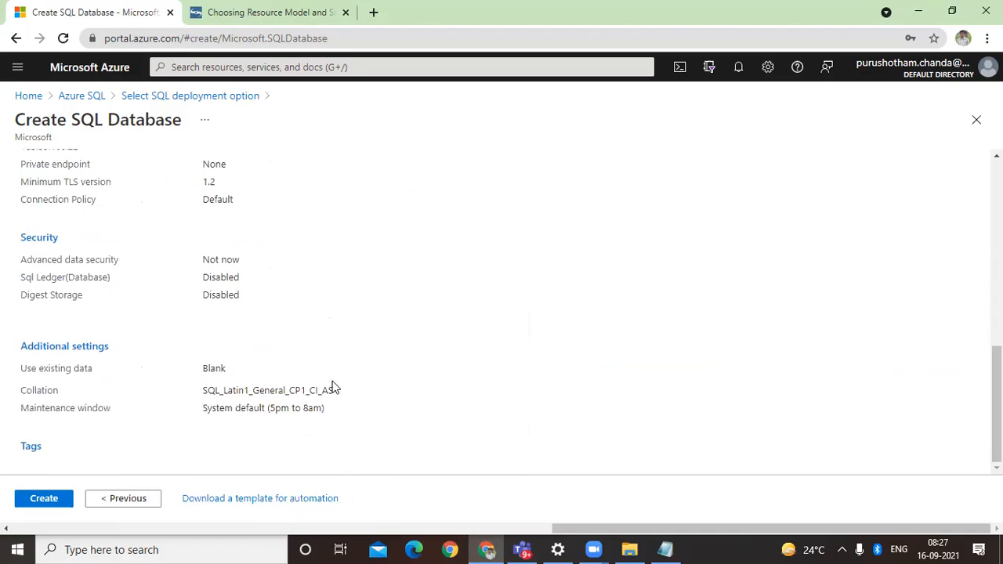
click(53, 504)
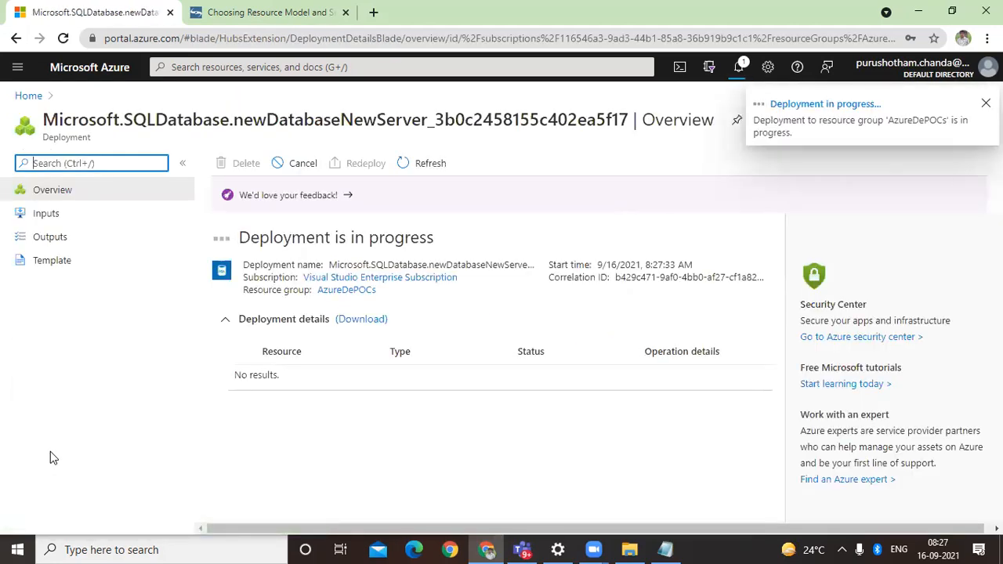
Step: Check the deployment notification, open the deployed pcdetestdb database, and inspect the firewall settings and overview of its dbpoctest server
click(738, 69)
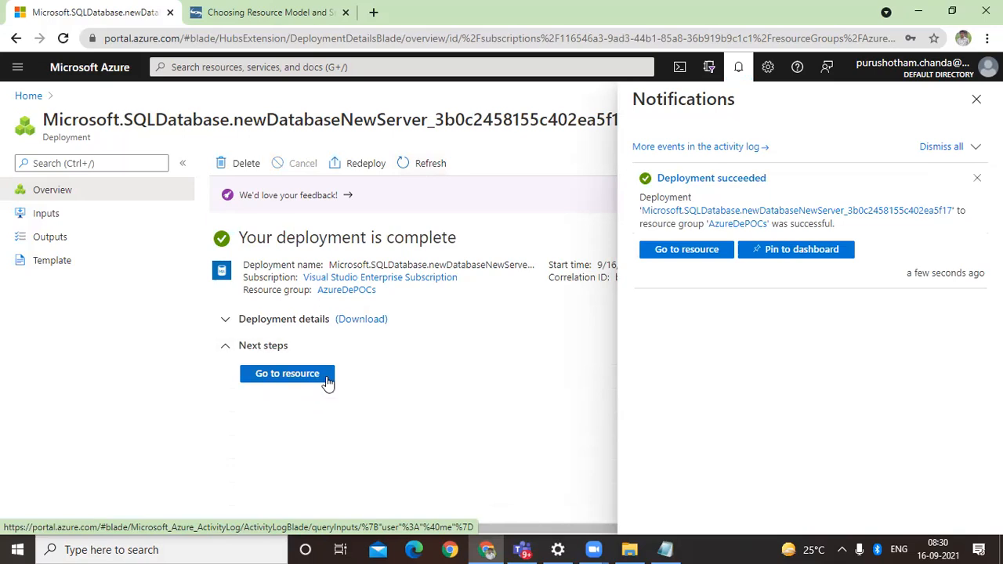
click(327, 379)
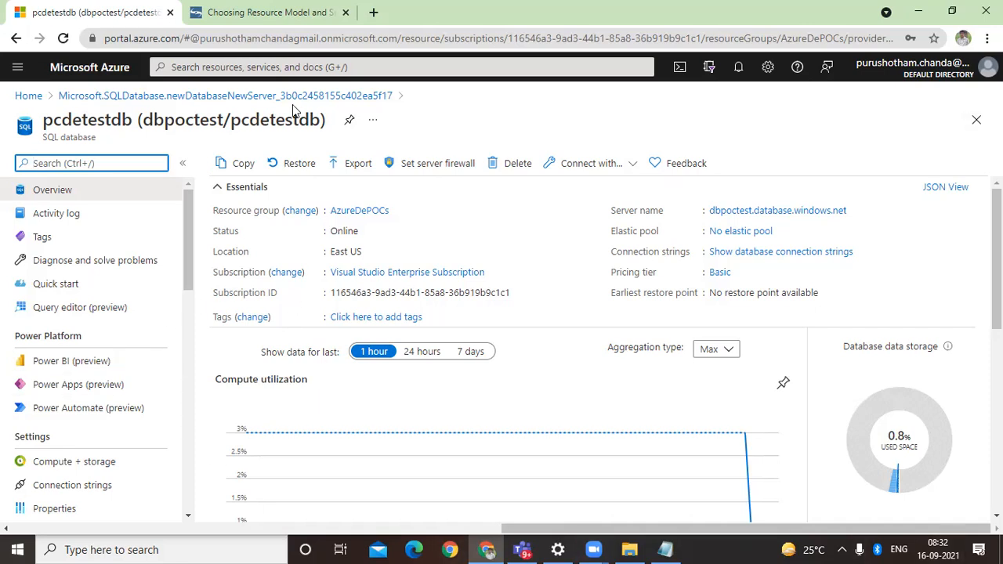
click(759, 211)
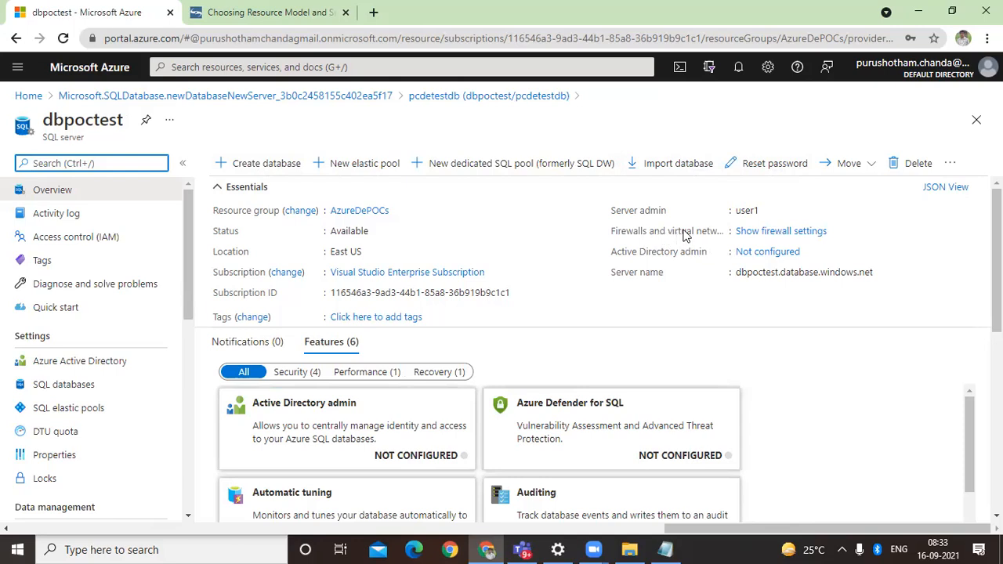
click(758, 235)
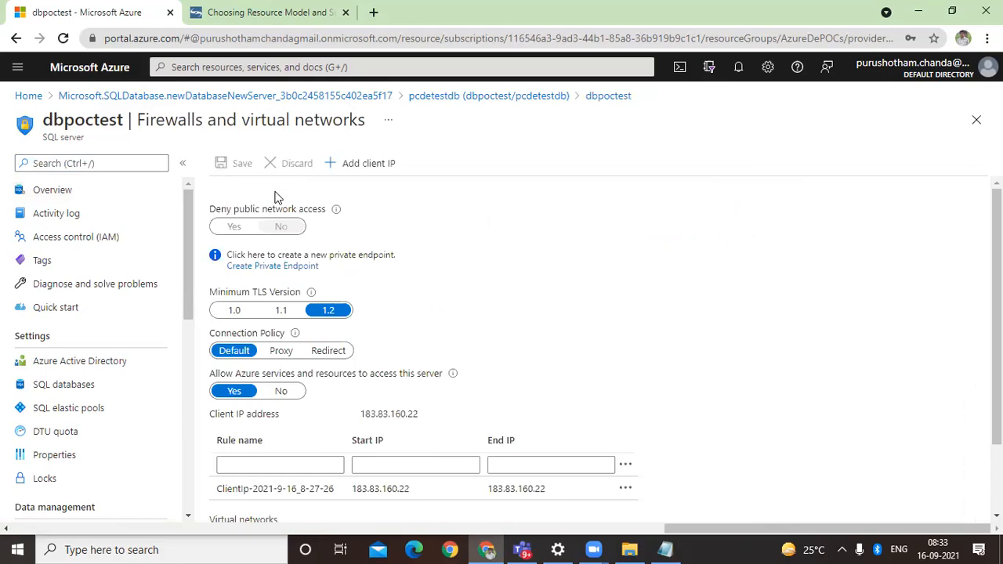
click(89, 195)
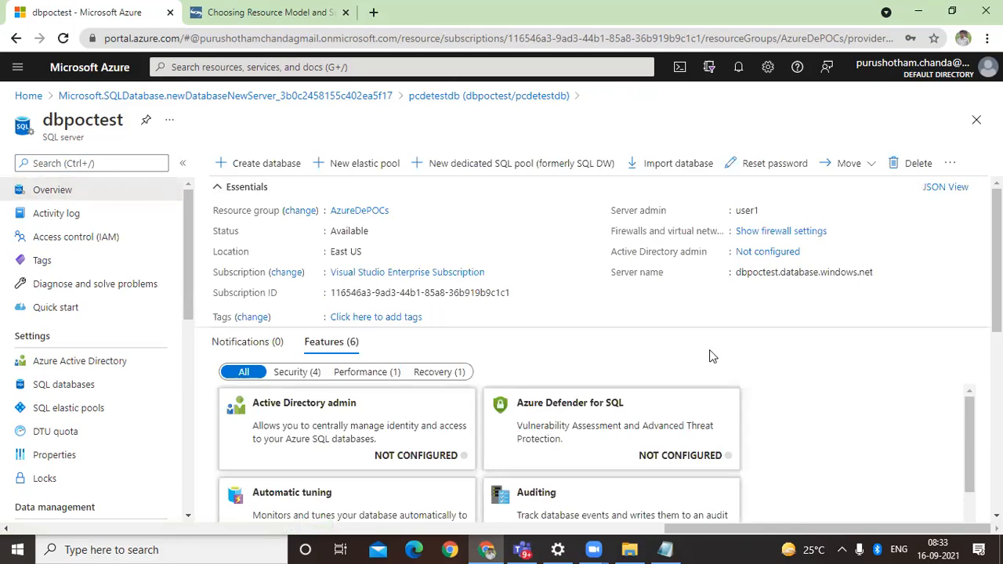
Step: Review the basic settings for creating an elastic pool on the dbpoctest server, and return to the pcdetestdb database without creating it
click(375, 166)
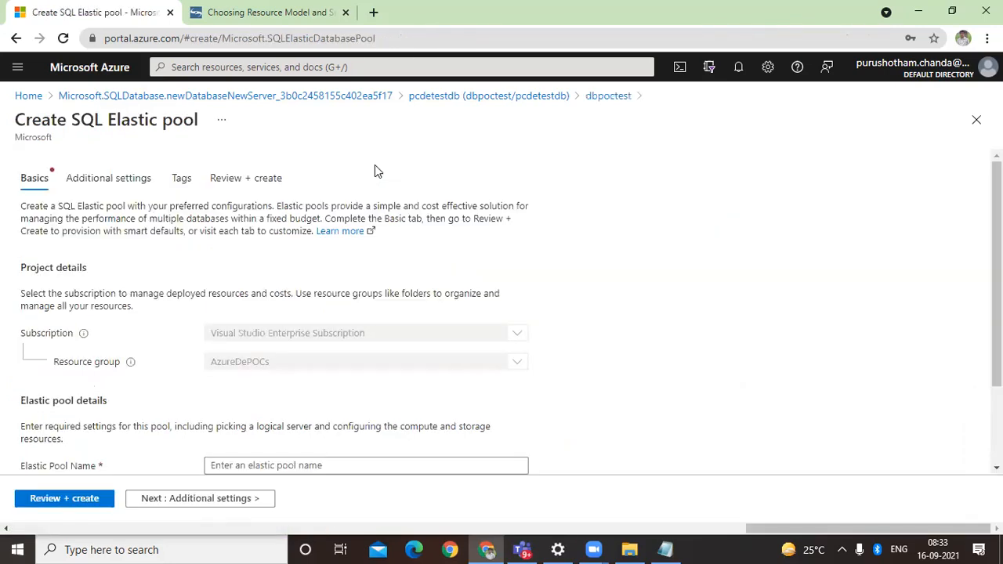
scroll(492, 385, down, 3)
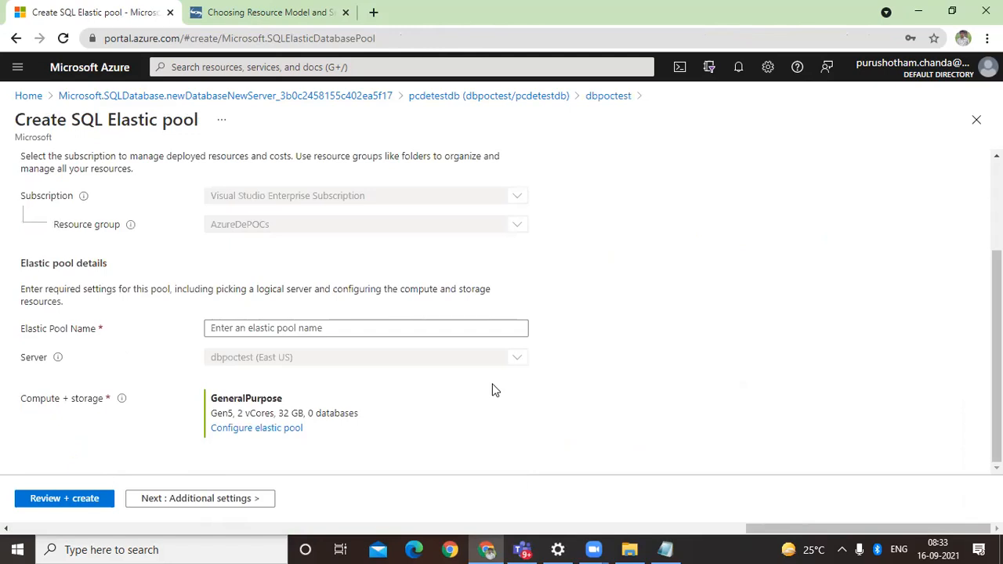
scroll(495, 390, up, 3)
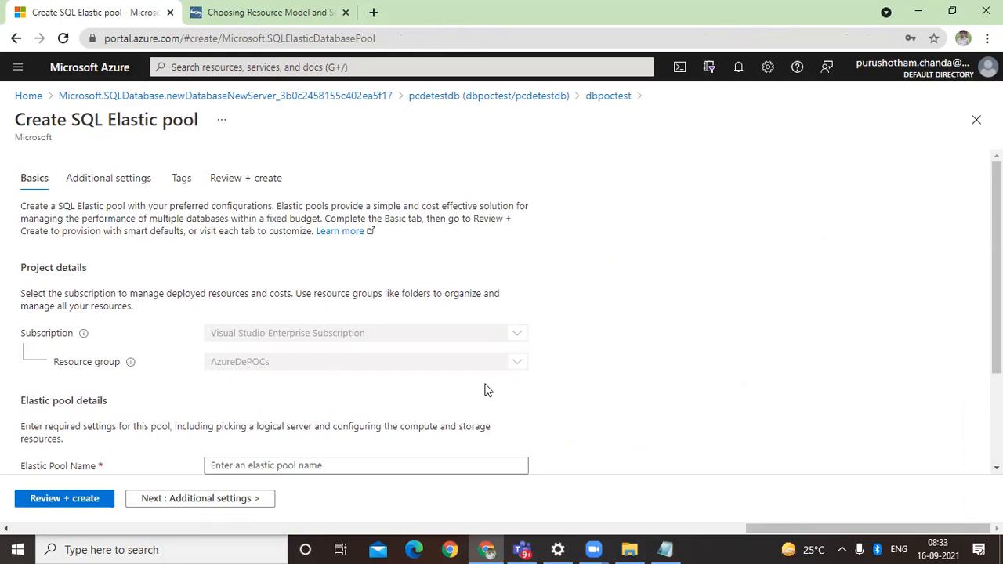
scroll(486, 389, down, 2)
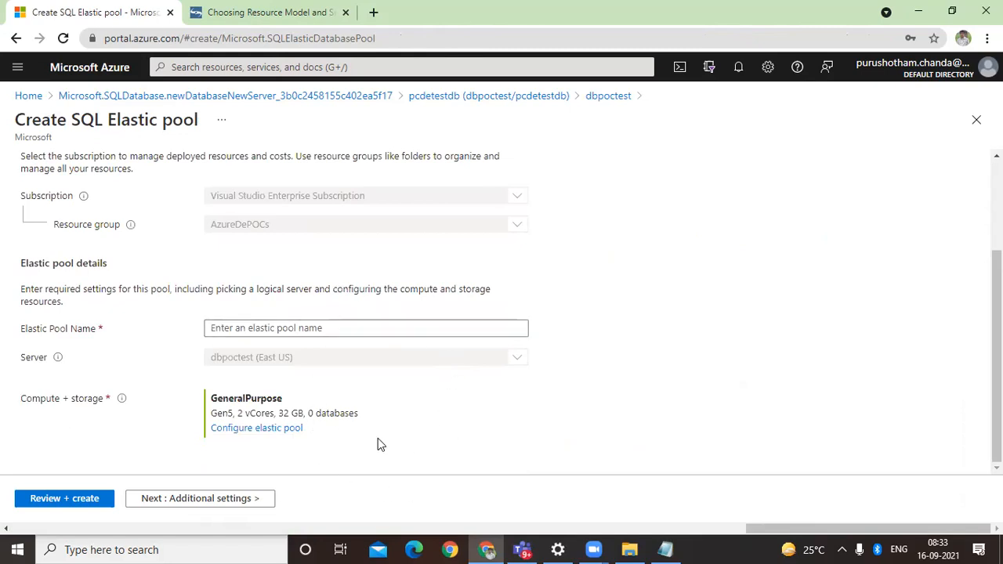
scroll(377, 441, up, 2)
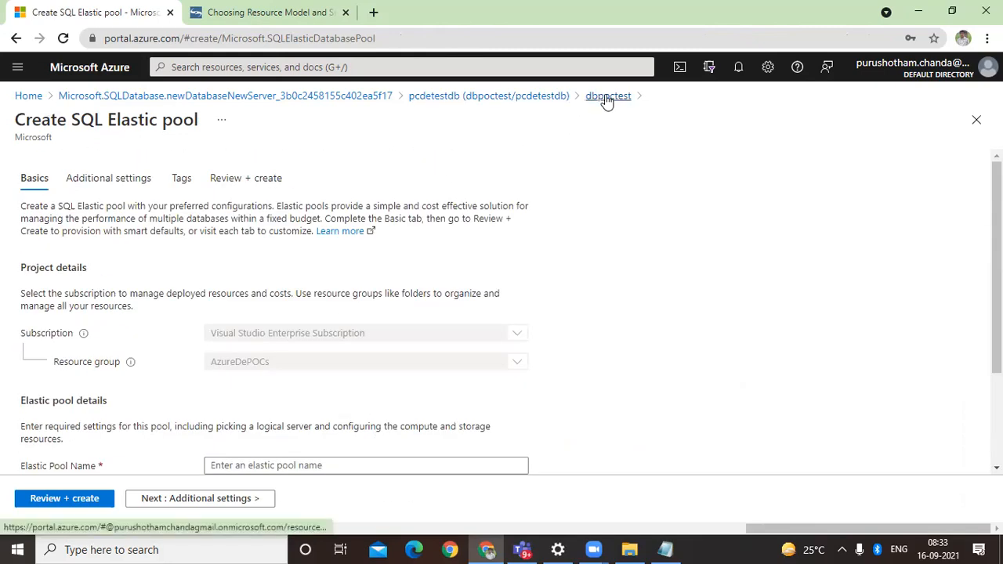
click(539, 102)
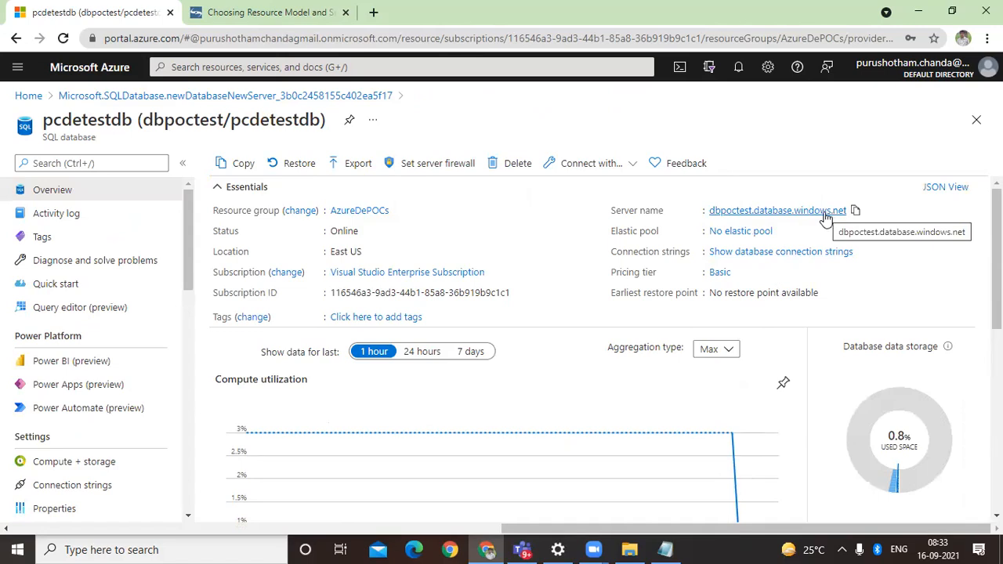
Step: Open the dbpoctest server's firewall settings and examine the client IP address, Azure services access, IP rules and virtual network rules
click(751, 210)
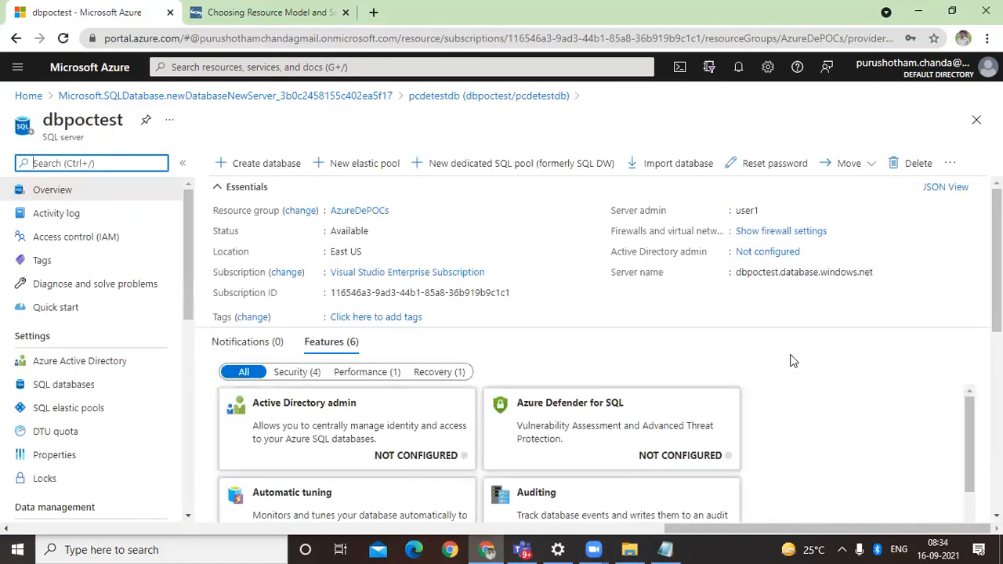
click(787, 230)
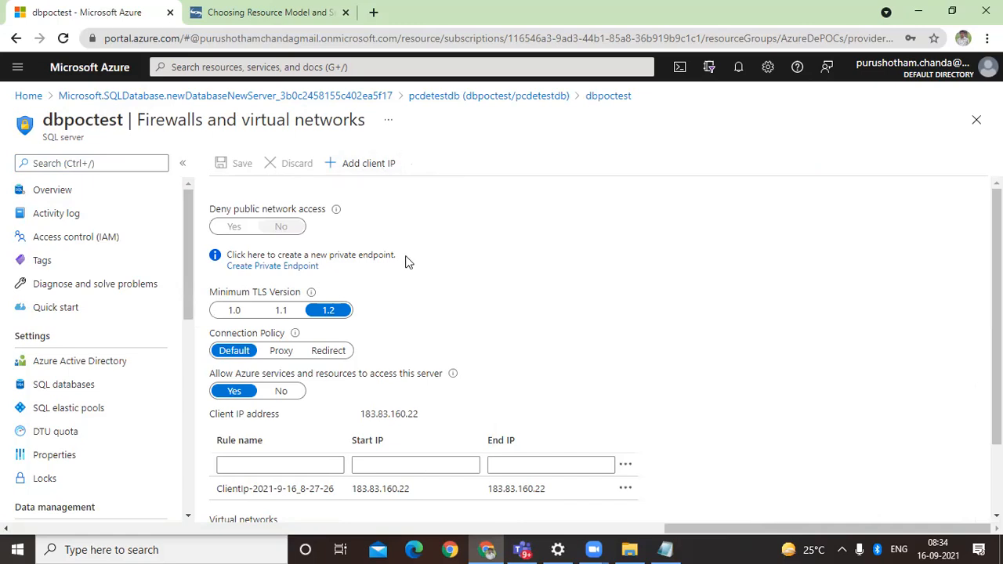
triple_click(370, 414)
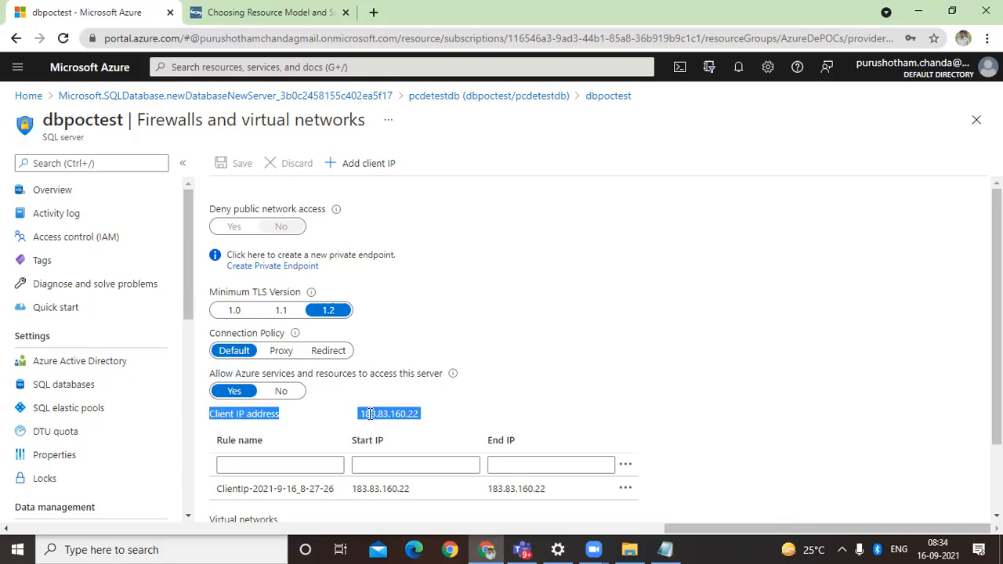
click(371, 413)
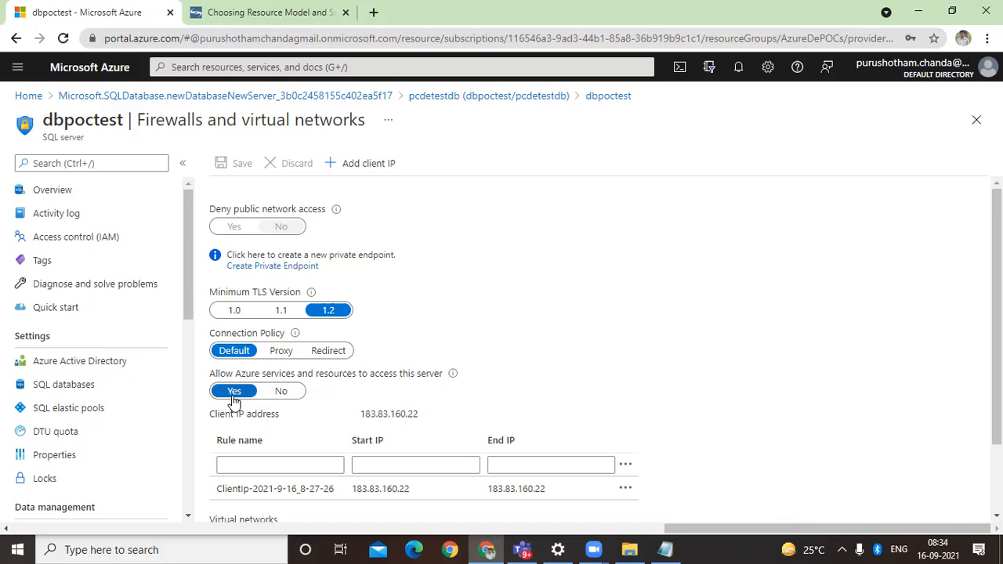
scroll(275, 463, down, 2)
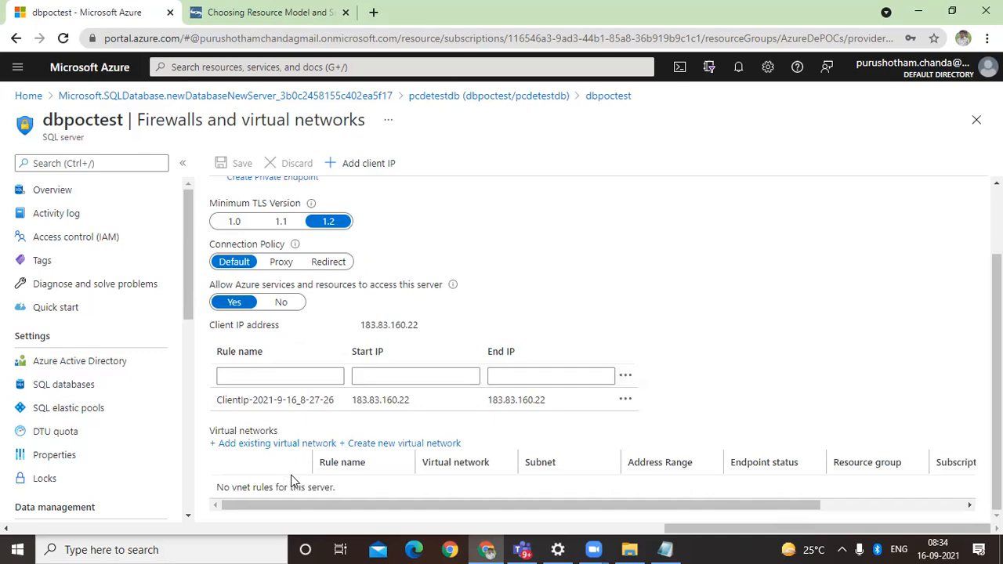
scroll(291, 479, up, 2)
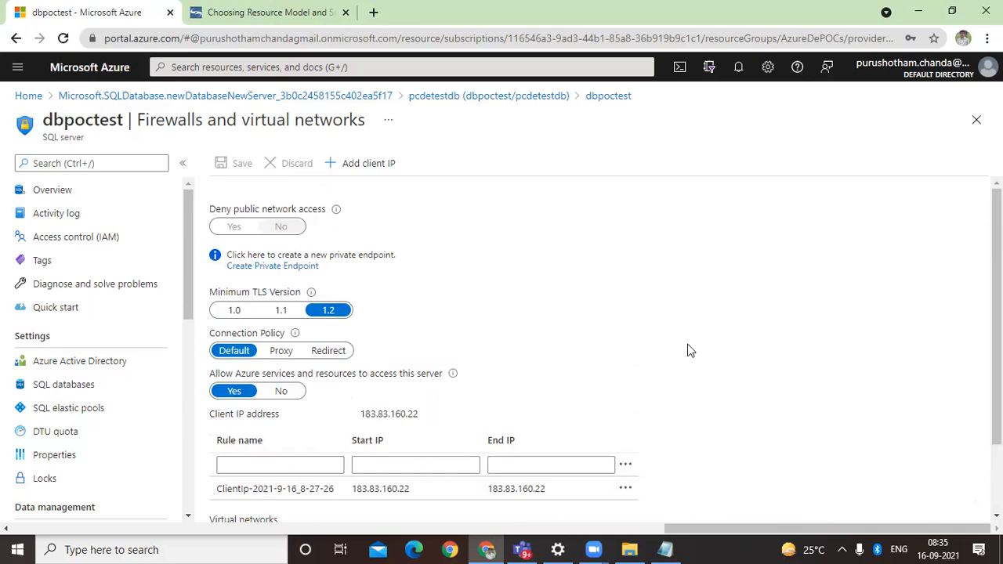
Step: Return to the pcdetestdb database, check its activity log, and browse the common problems under Diagnose and solve problems
click(525, 97)
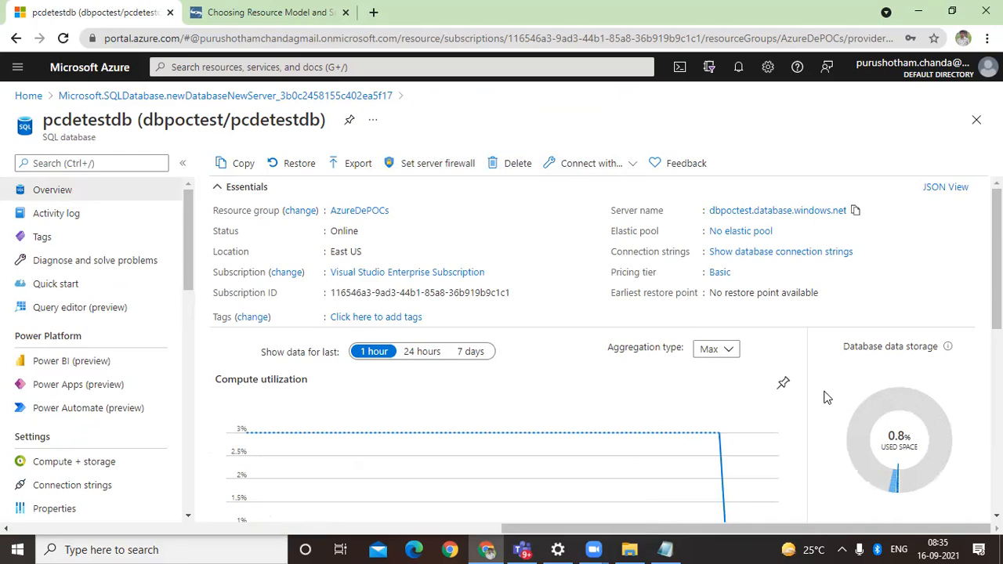
click(98, 217)
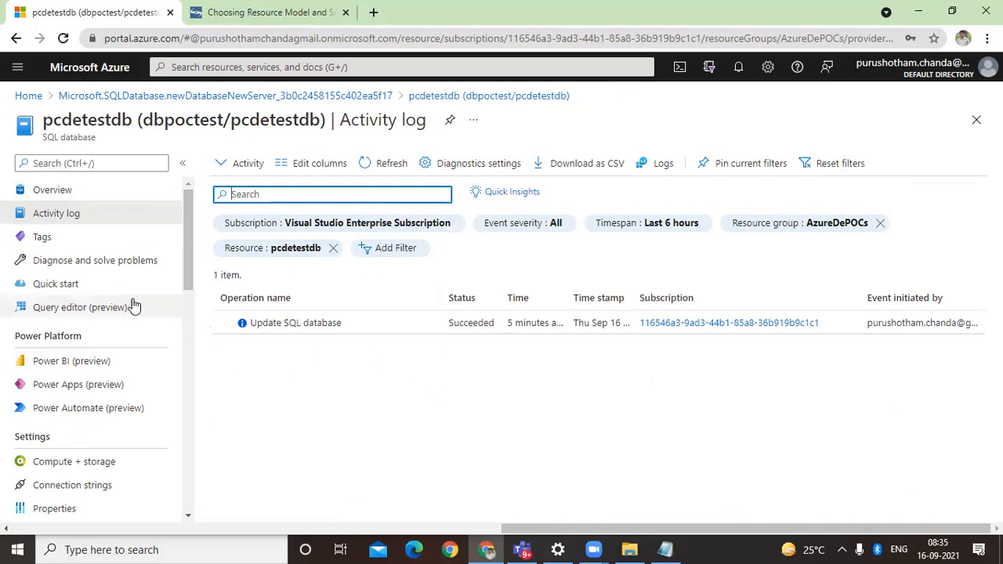
click(126, 263)
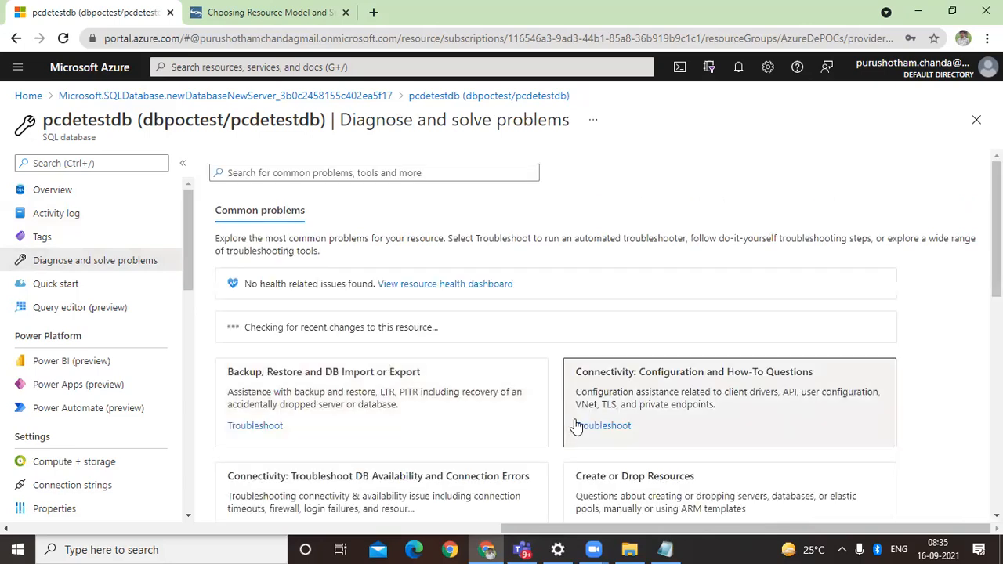
scroll(576, 424, down, 1)
scroll(574, 422, down, 1)
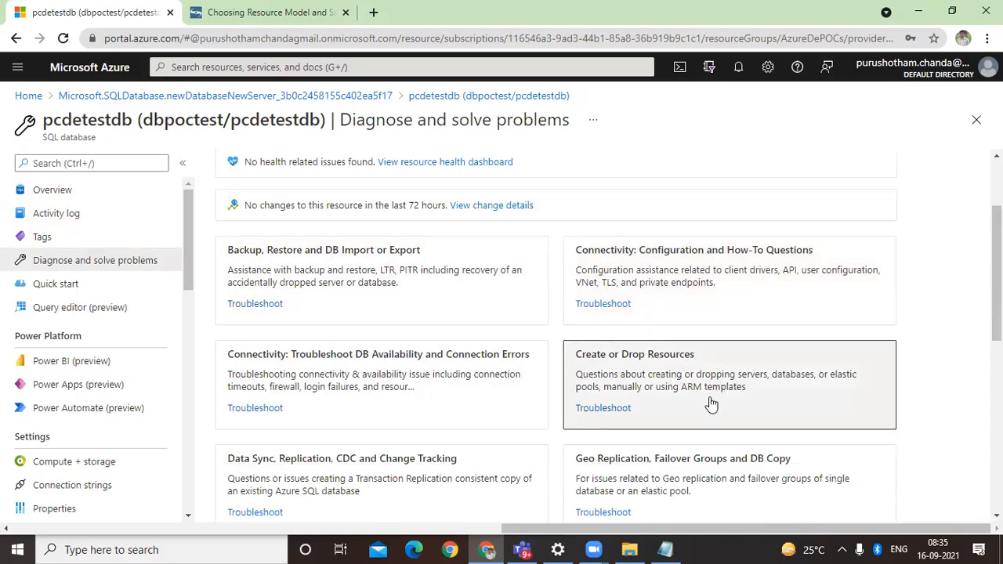
Step: Open the query editor for pcdetestdb and log in with SQL server authentication by entering the account password
click(105, 309)
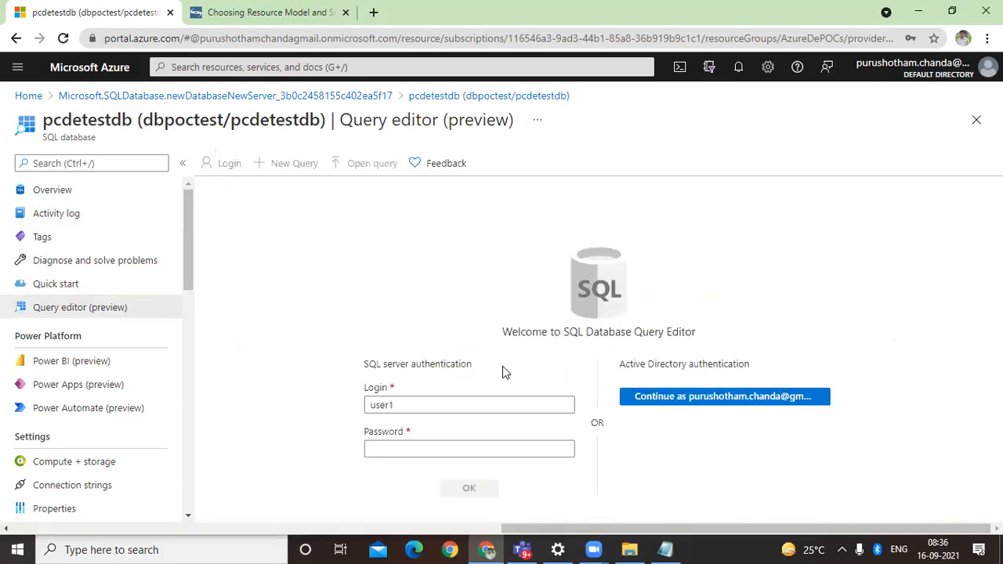
click(417, 448)
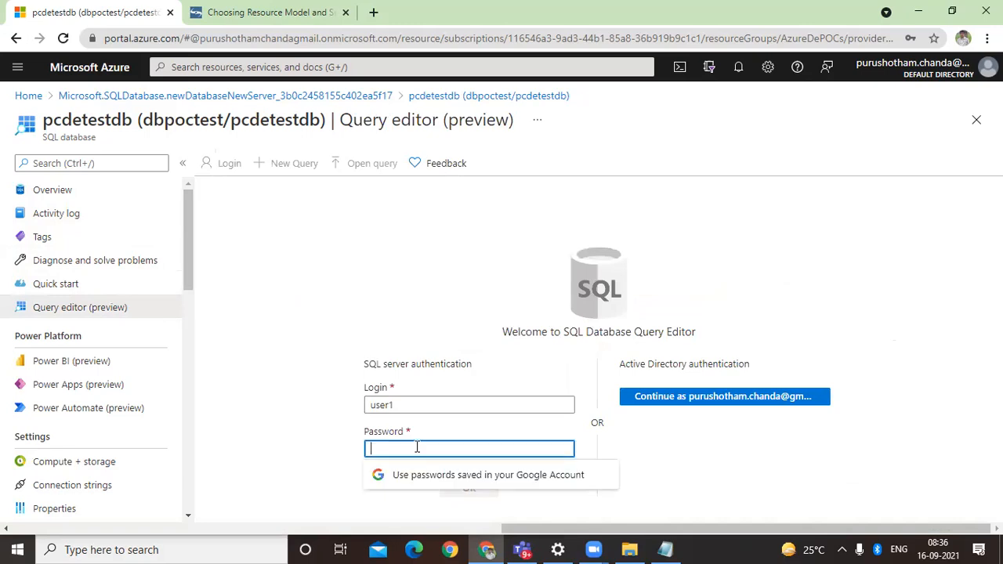
text(•••••)
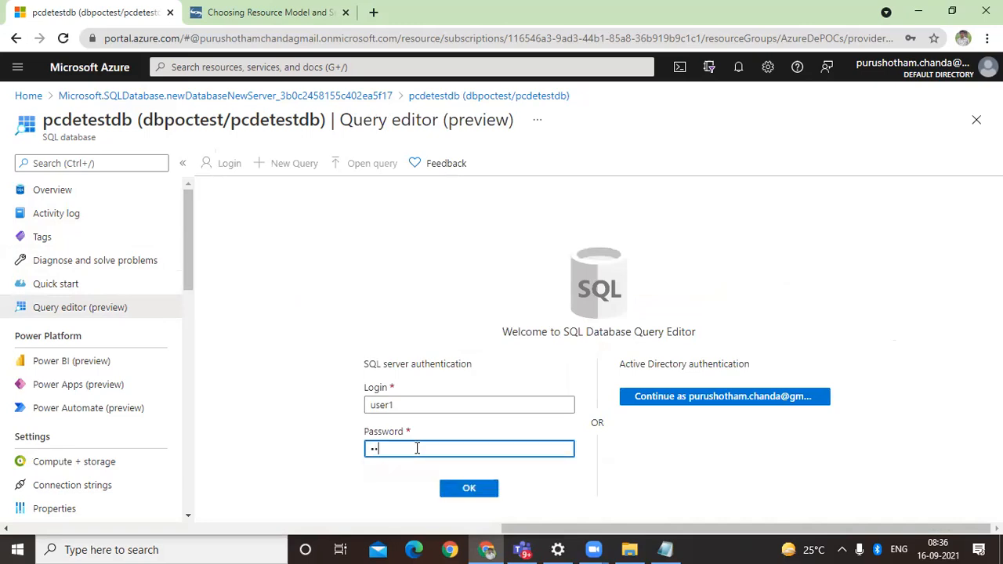
text(••••)
click(471, 491)
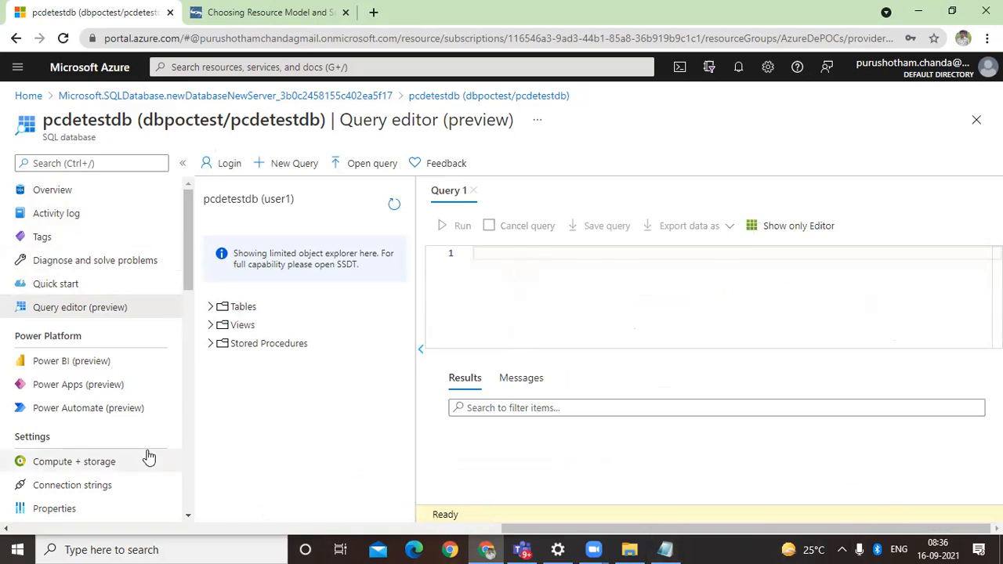
Step: Open Compute + storage, discarding the unsaved query edits, and examine the backup redundancy options, database utilization, cost summary and available service tiers
scroll(154, 427, down, 3)
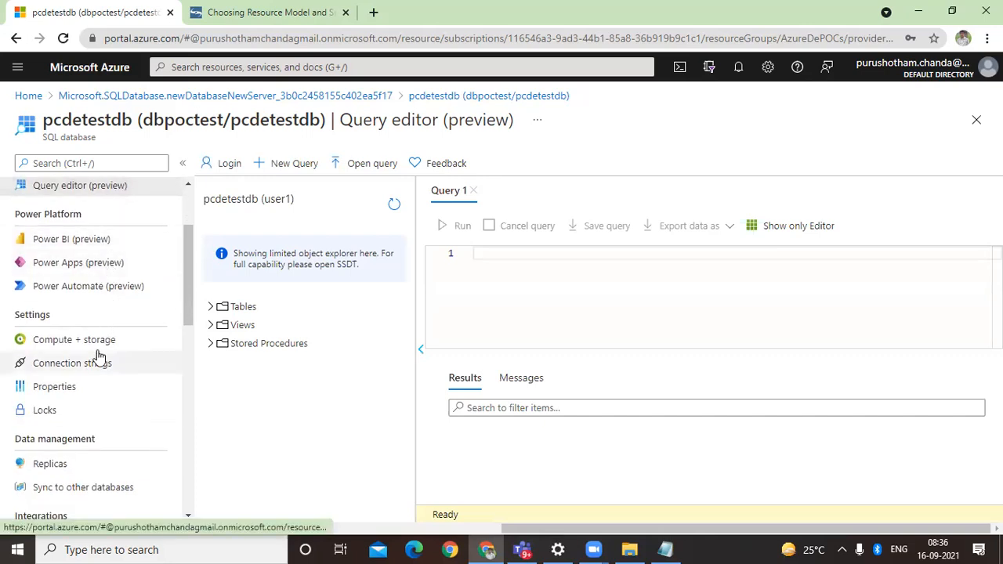
click(99, 339)
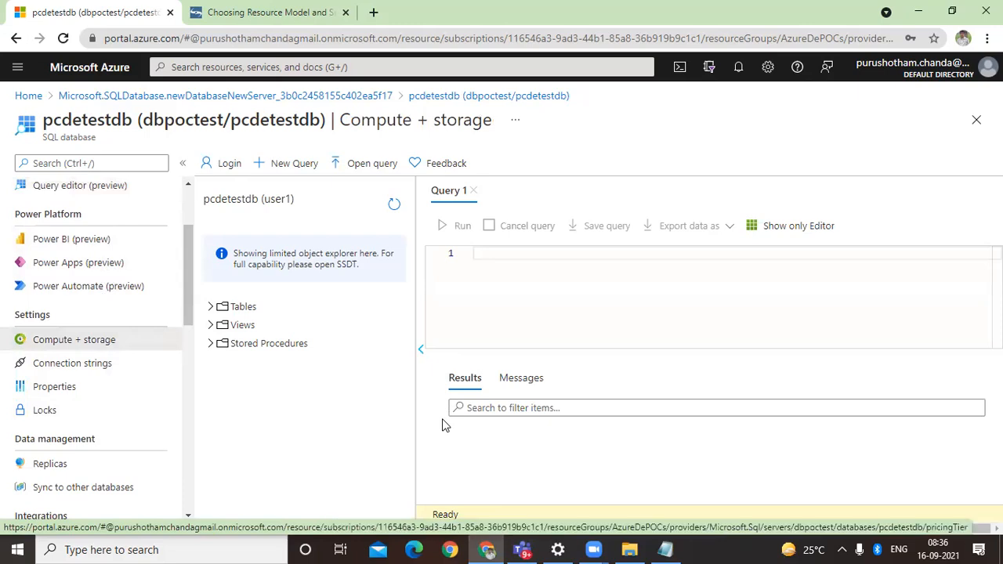
click(91, 345)
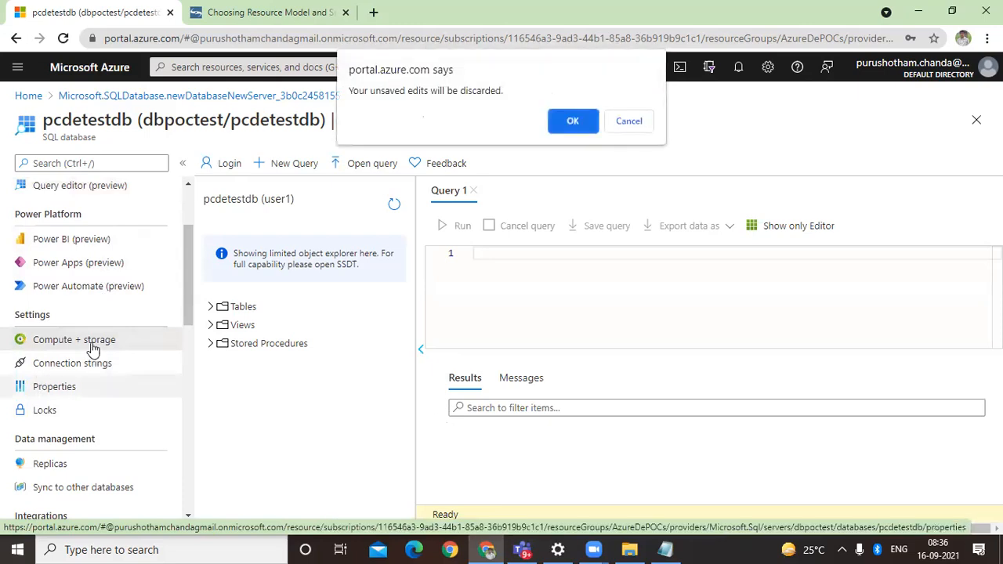
click(573, 122)
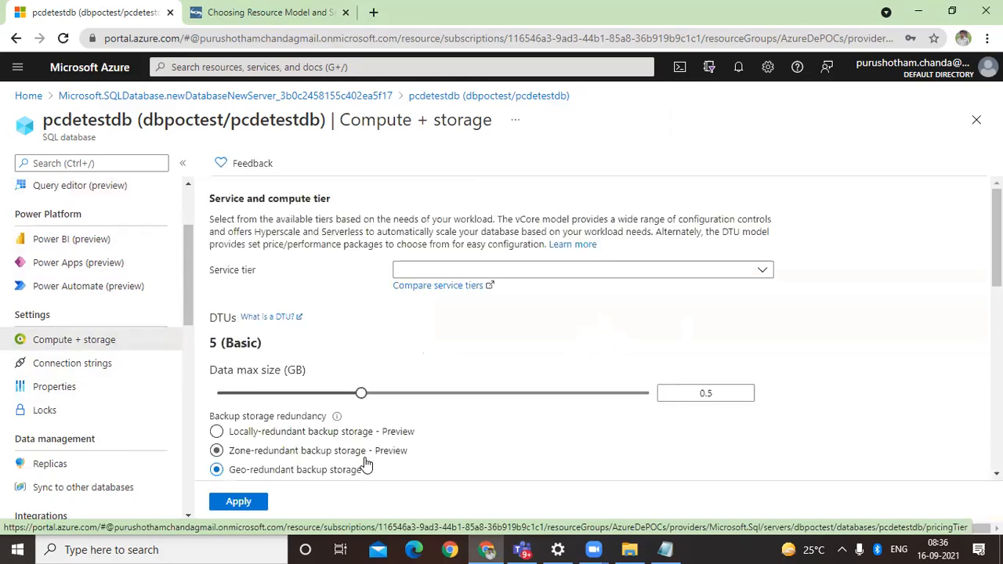
scroll(503, 424, down, 3)
scroll(504, 427, up, 2)
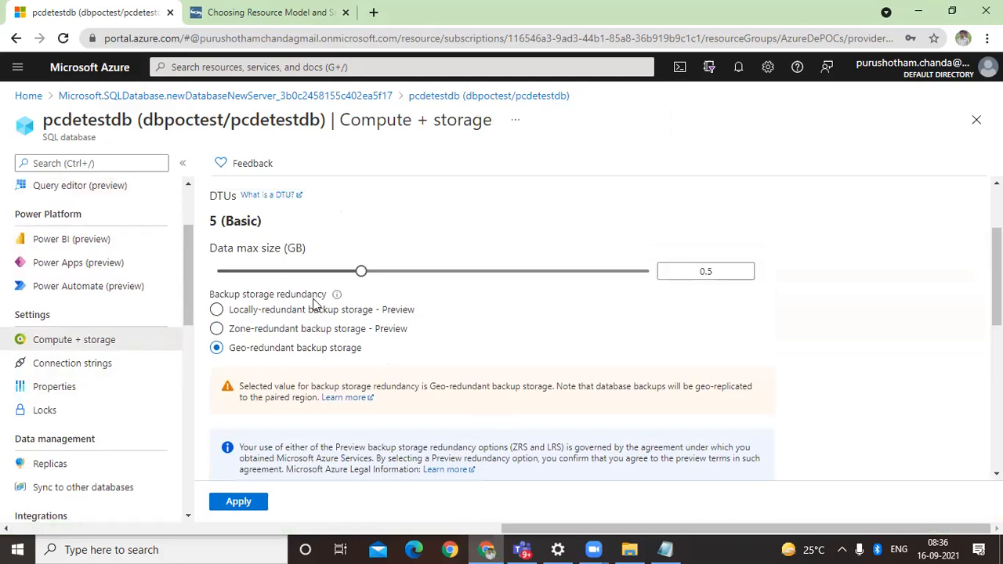
scroll(451, 377, up, 1)
scroll(451, 377, down, 5)
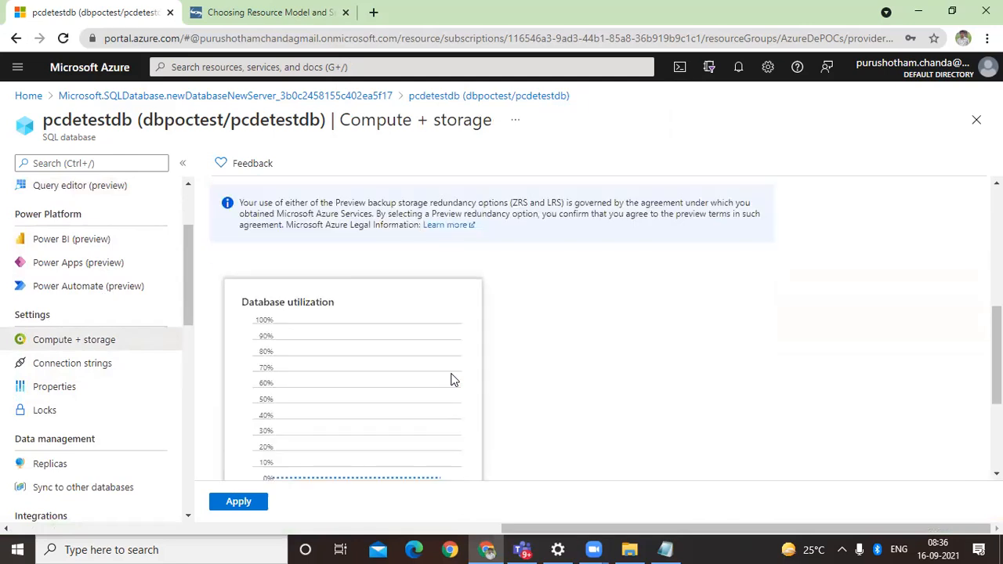
scroll(452, 381, up, 2)
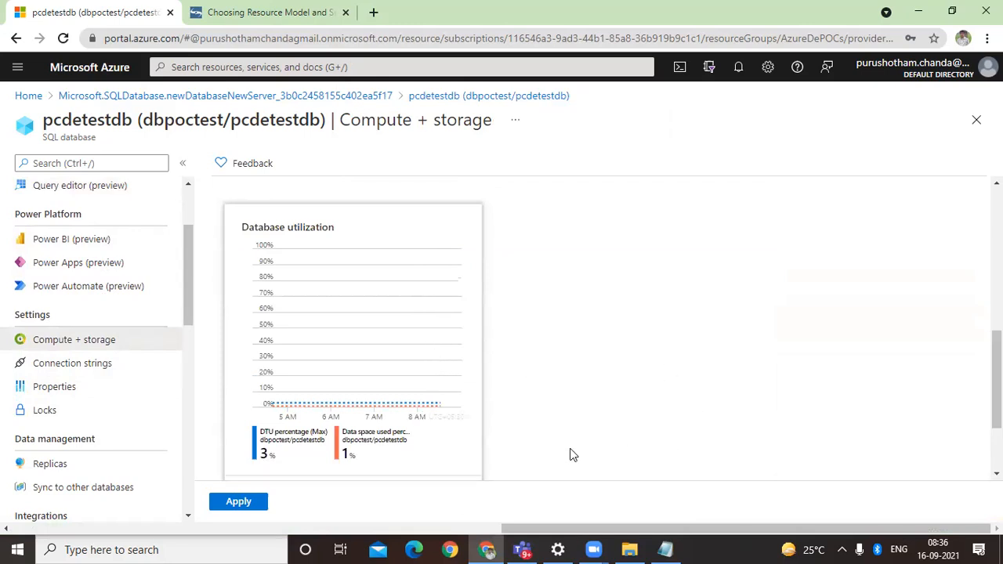
scroll(573, 454, down, 2)
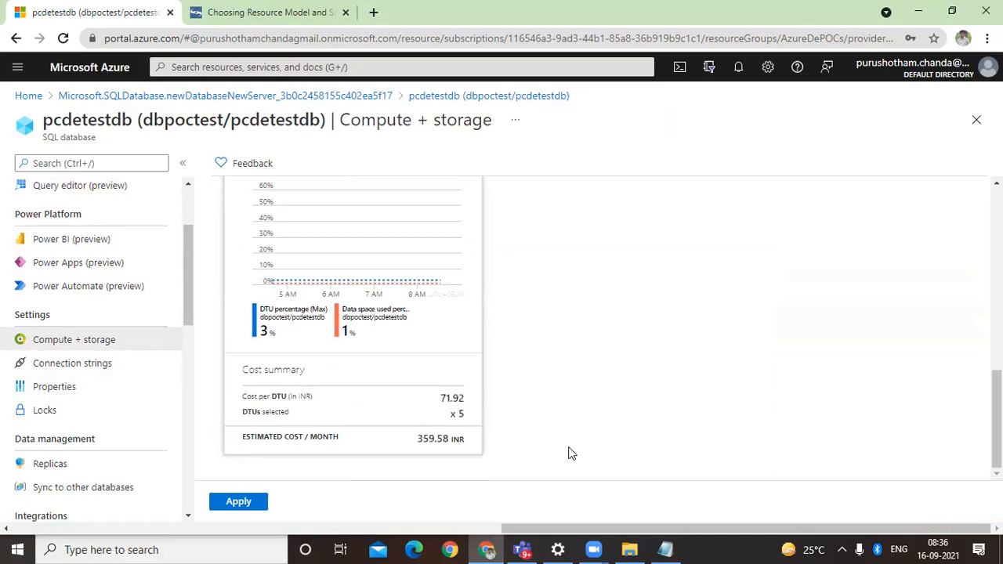
scroll(571, 454, up, 5)
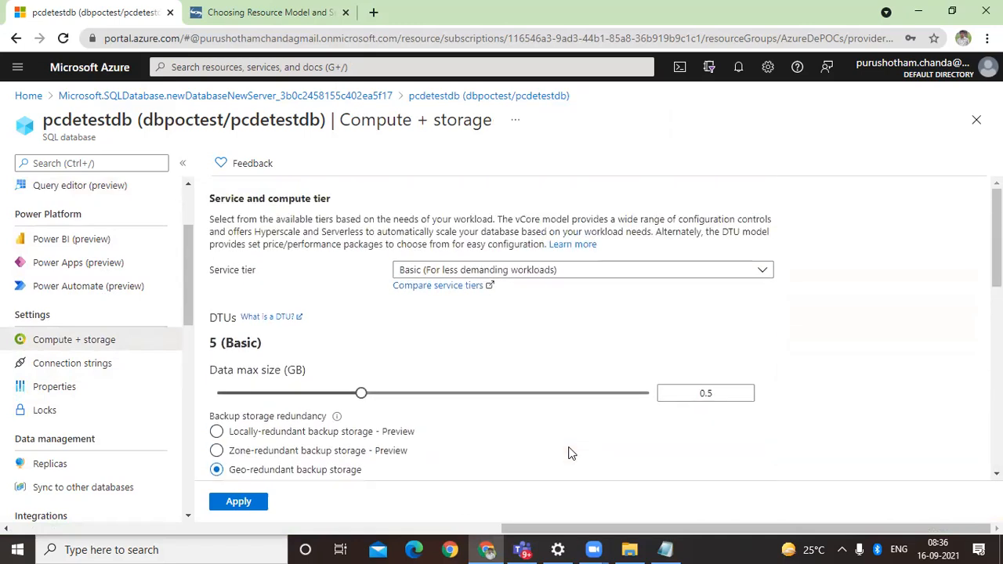
click(576, 272)
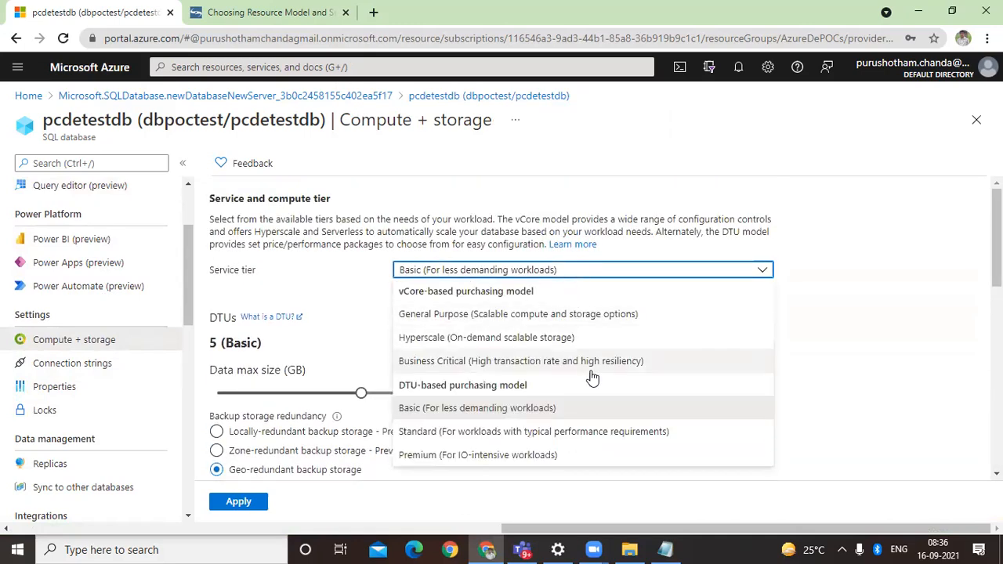
click(887, 342)
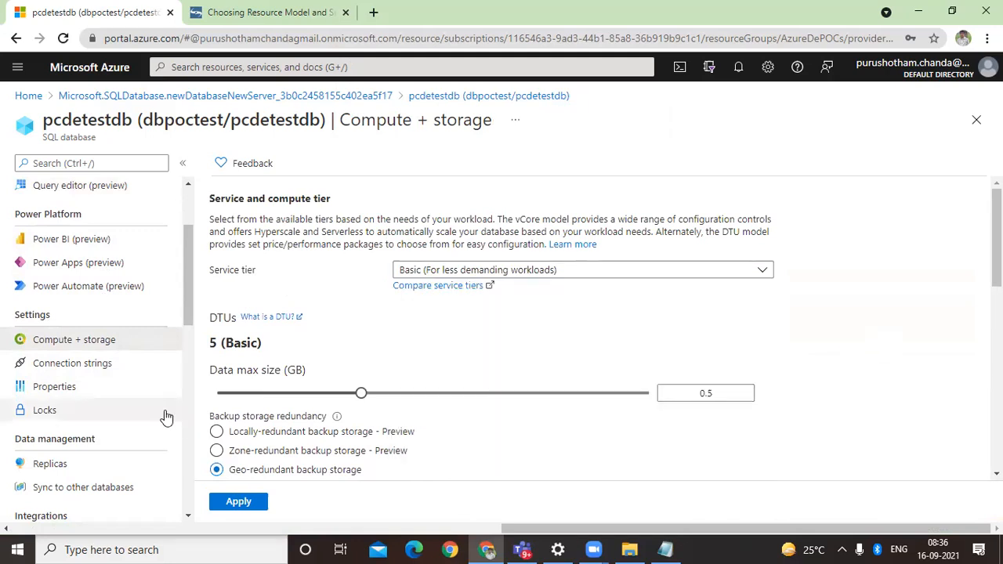
Step: View the database's ADO.NET connection string and its list of geo replicas
click(79, 373)
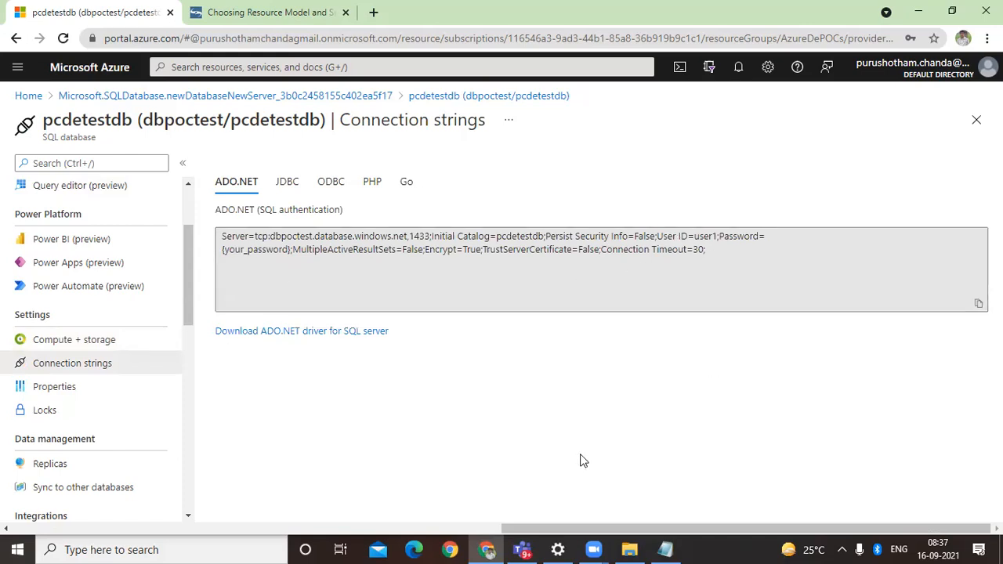
scroll(141, 405, up, 3)
scroll(143, 407, down, 6)
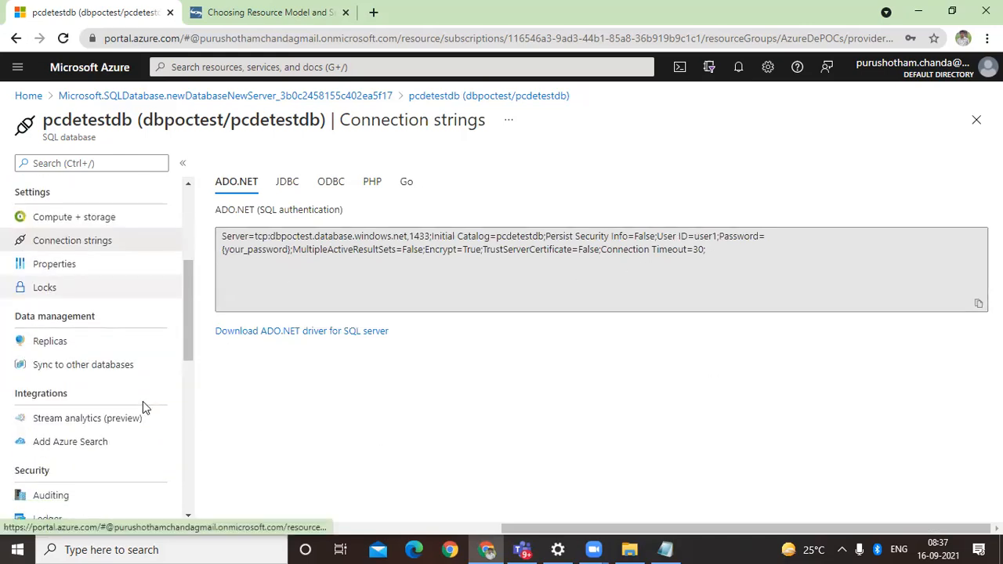
click(100, 345)
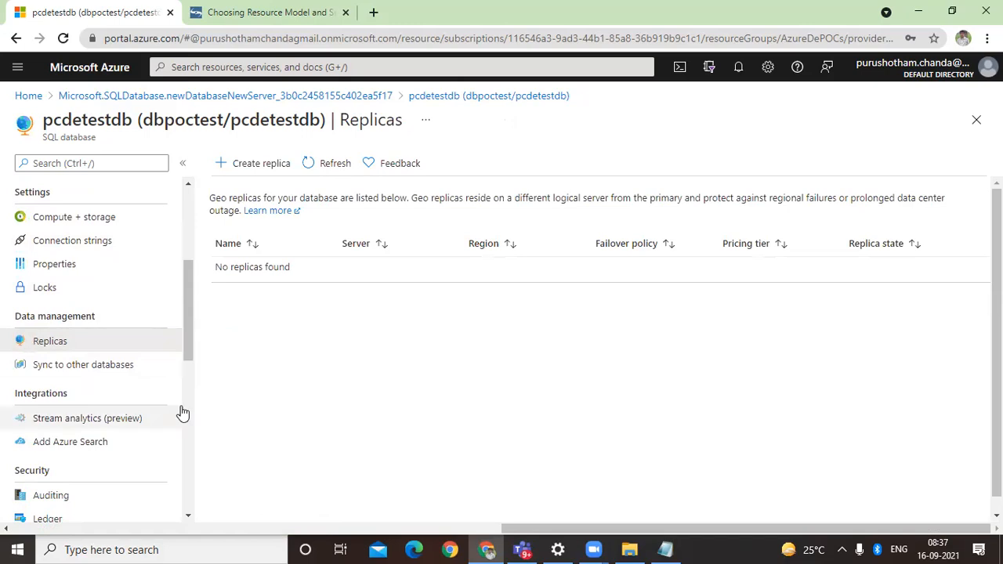
scroll(143, 421, down, 3)
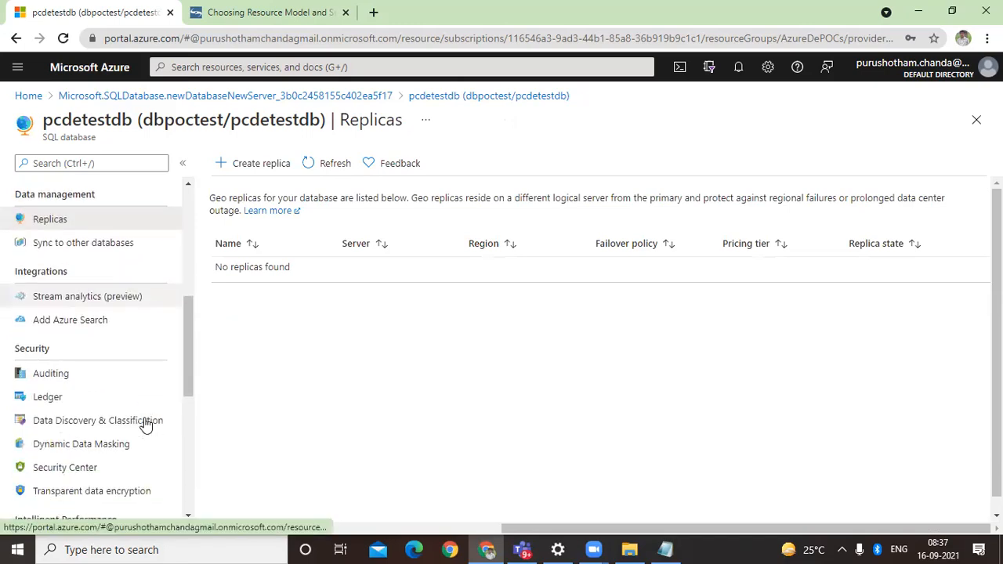
Step: View the database's Auditing settings and examine the tuning activity and automatic tuning summary in its Performance overview
click(142, 374)
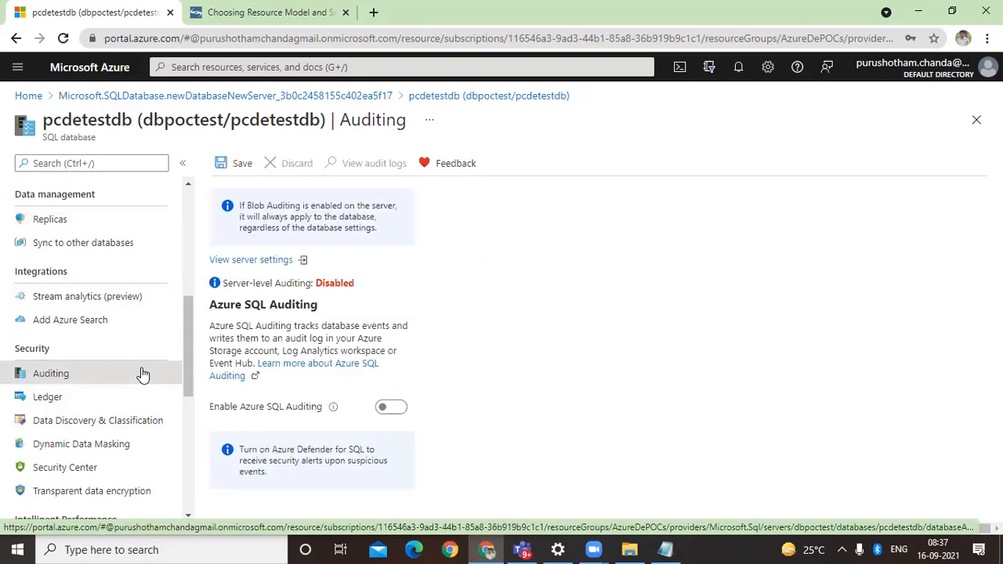
scroll(142, 374, down, 3)
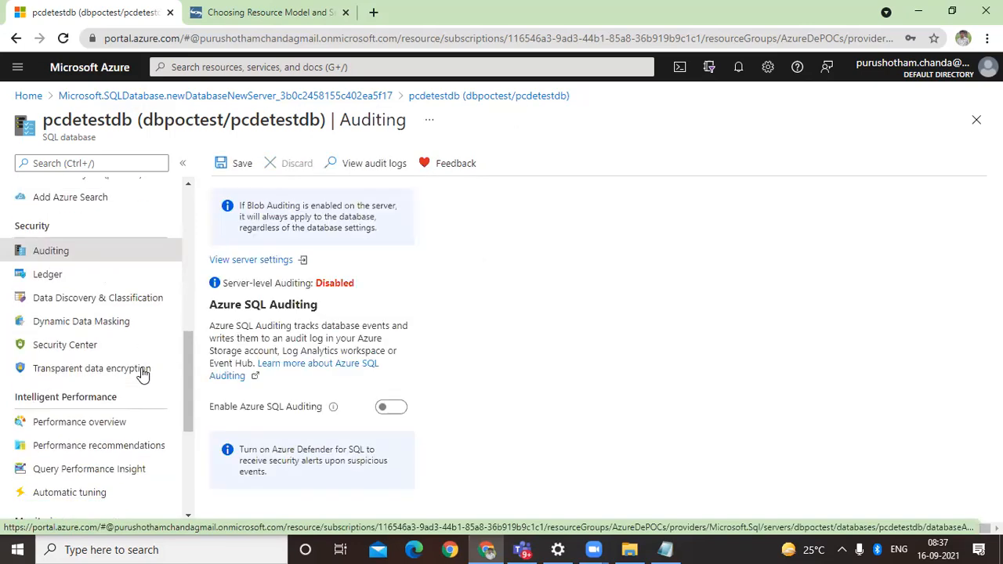
click(136, 424)
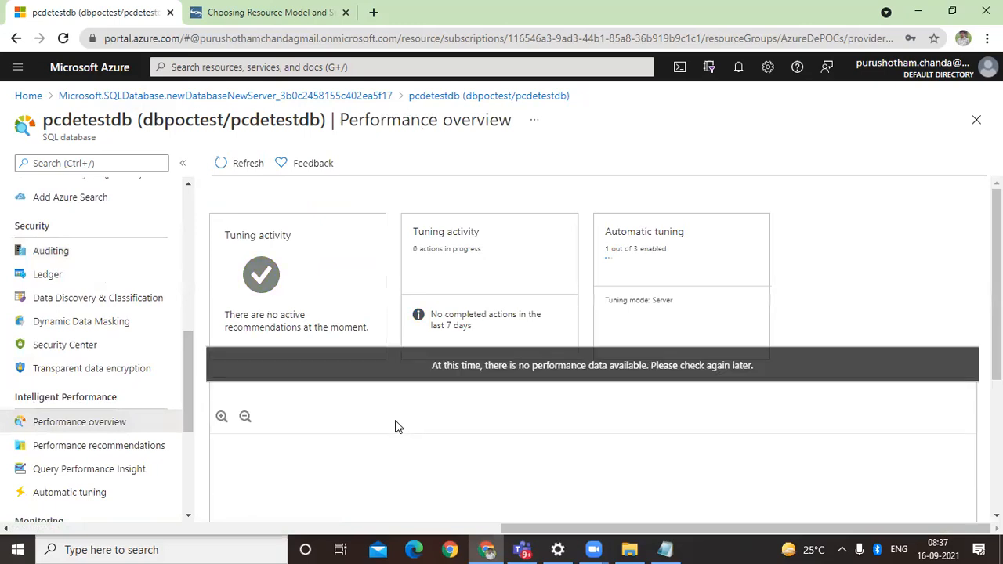
scroll(395, 420, down, 2)
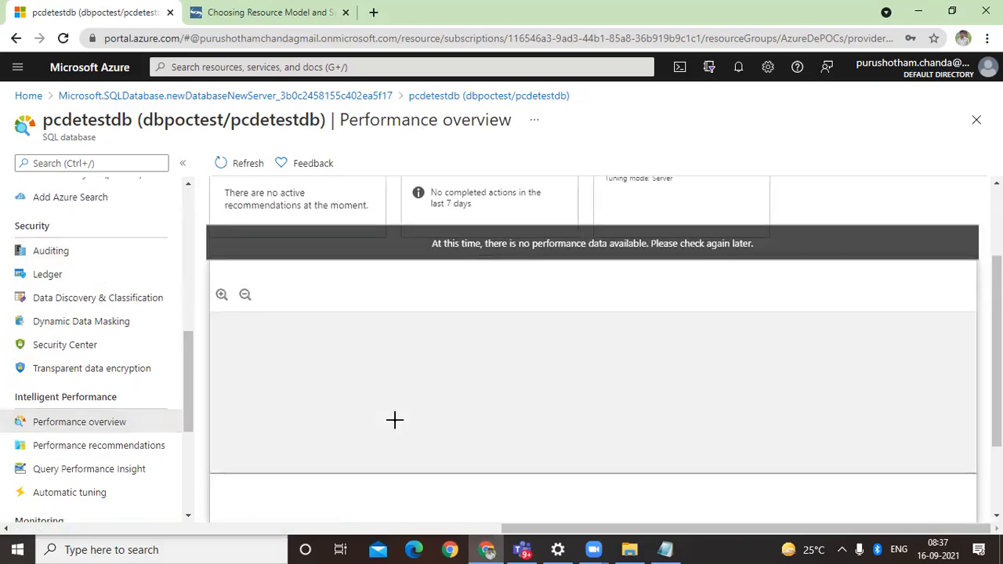
scroll(394, 420, up, 2)
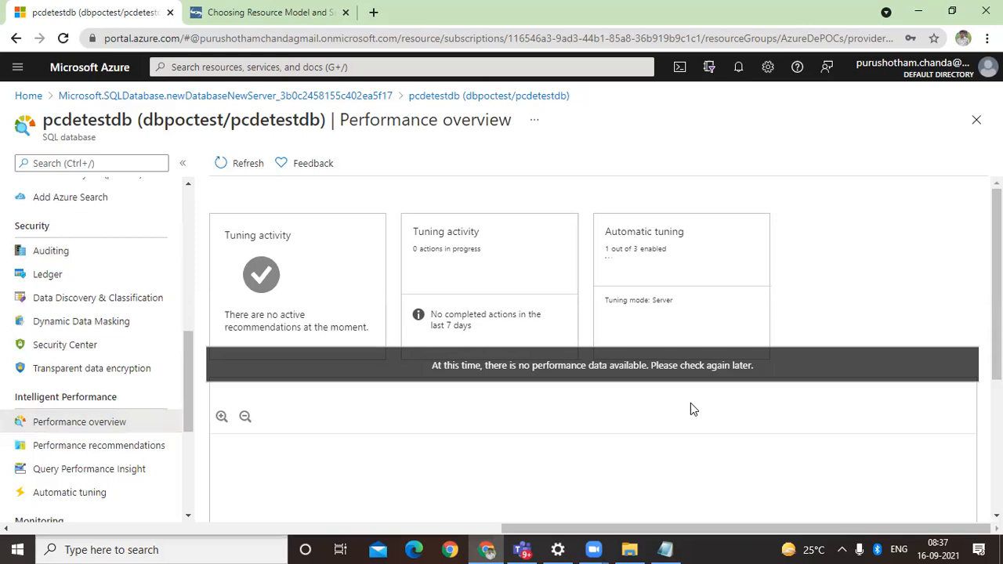
Step: Open Query Performance Insight for pcdetestdb and examine the resource consuming queries chart and the query metrics table below it
click(127, 470)
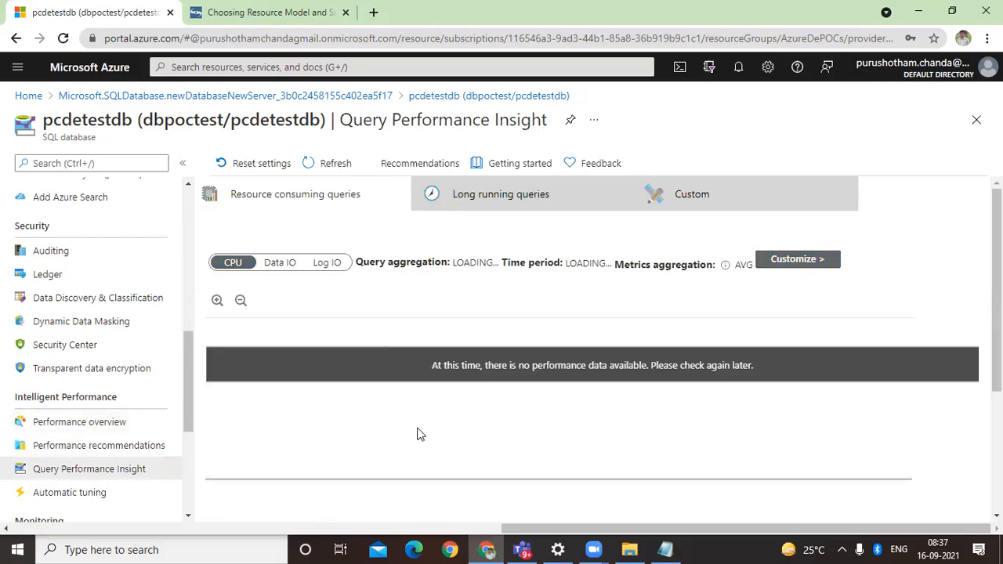
scroll(934, 319, down, 3)
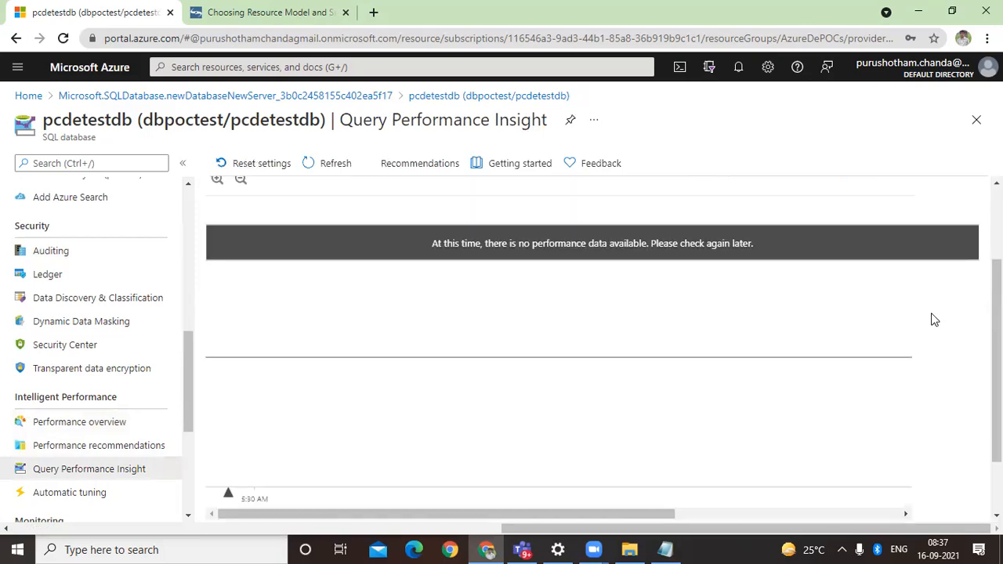
scroll(934, 320, up, 3)
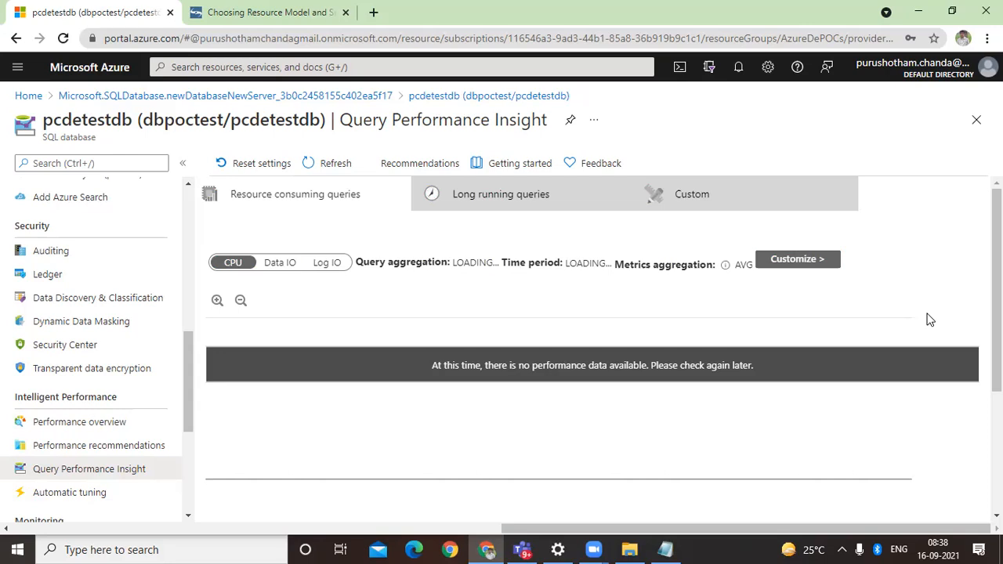
scroll(880, 349, down, 3)
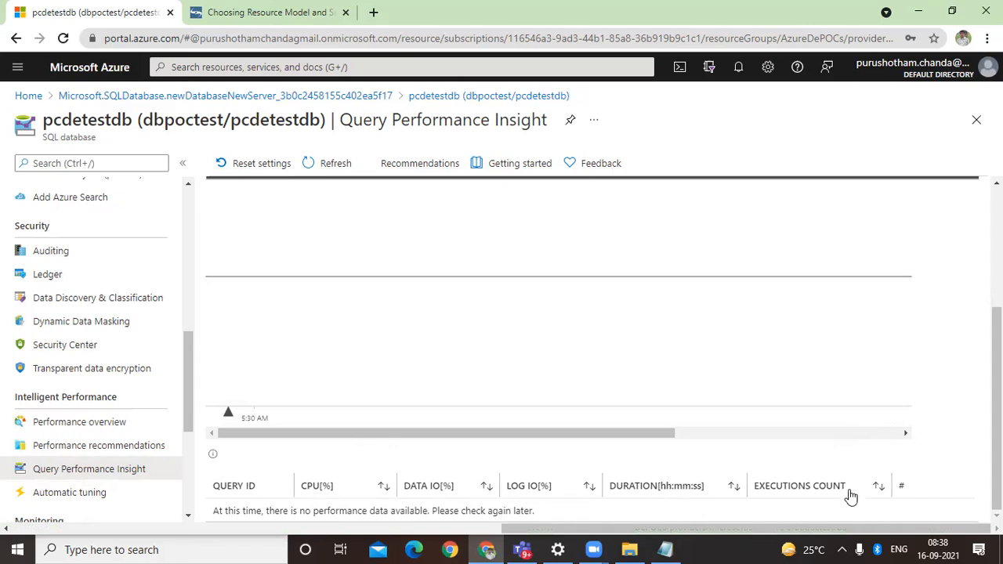
scroll(851, 497, up, 3)
scroll(851, 496, down, 3)
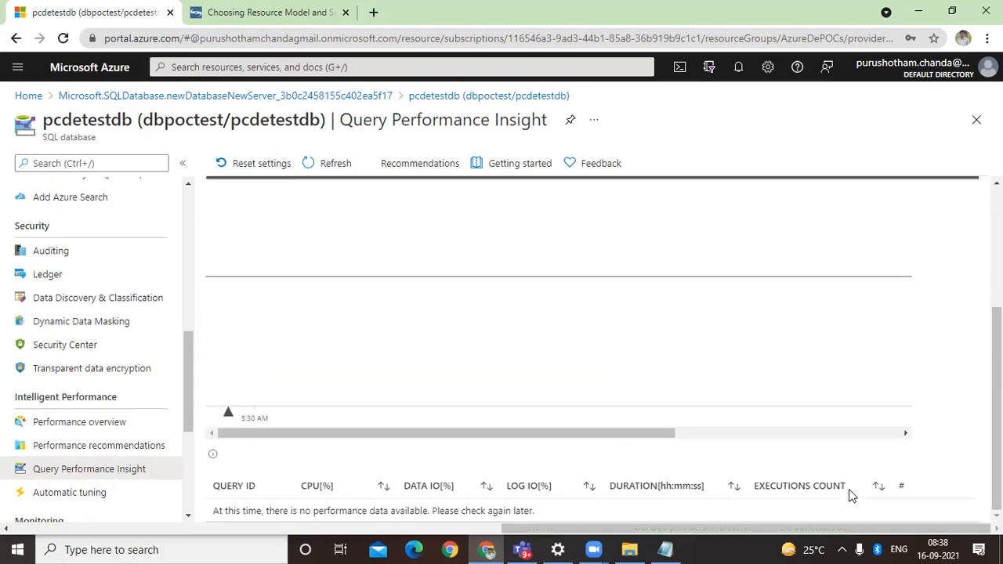
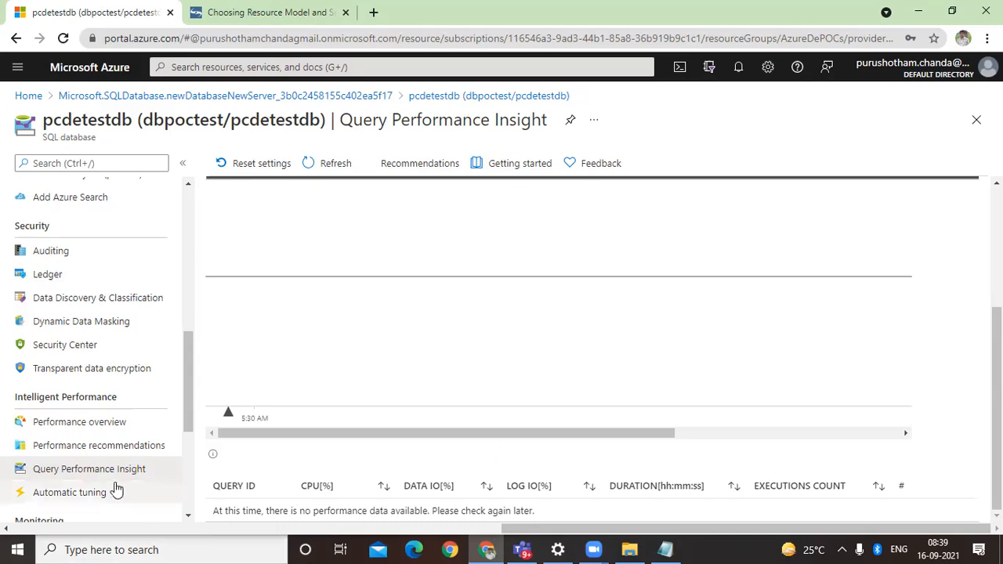
Step: View the Automatic tuning options of pcdetestdb and its Performance recommendations with tuning history
scroll(110, 485, down, 3)
click(86, 250)
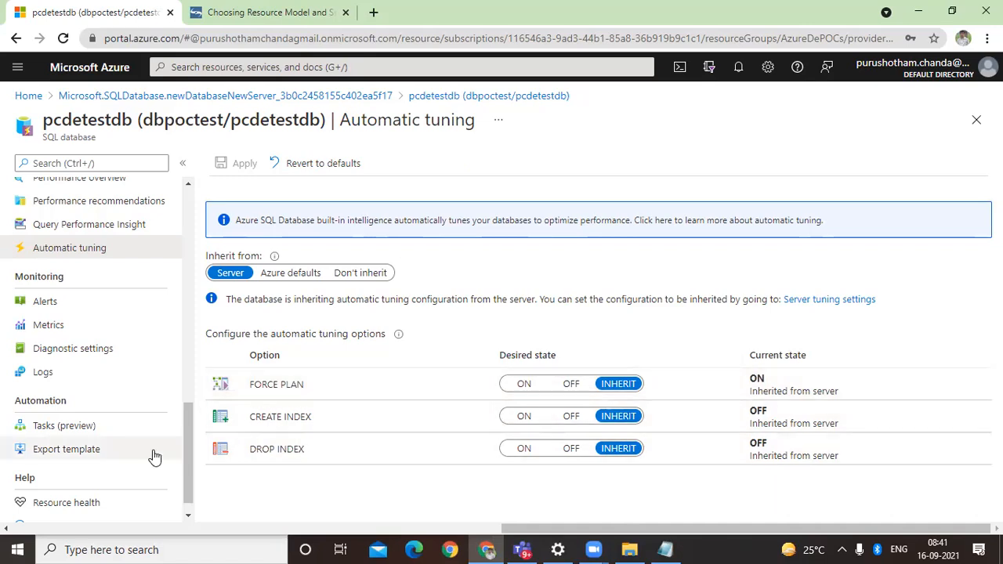
scroll(160, 456, down, 1)
scroll(168, 458, up, 1)
scroll(167, 458, up, 1)
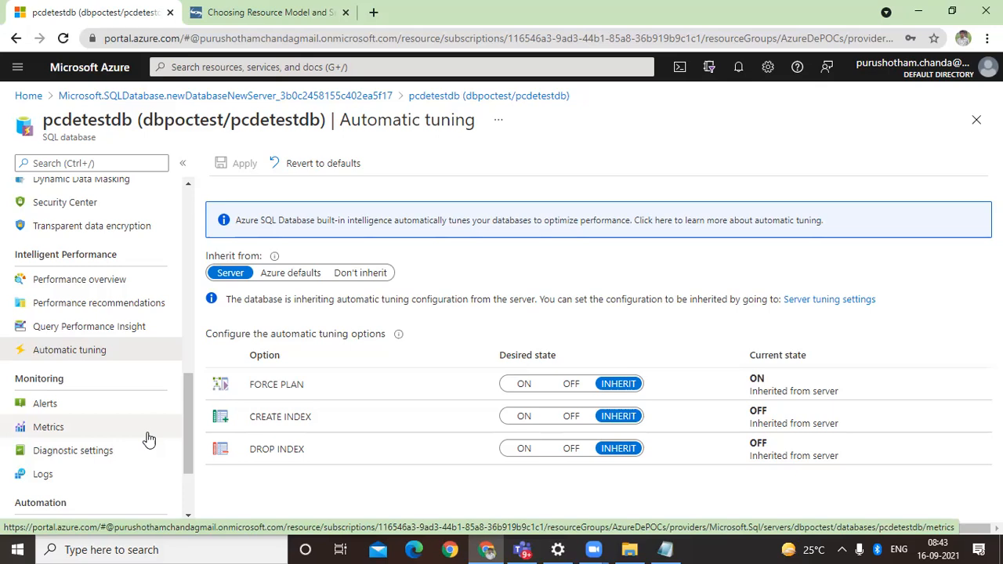
click(123, 306)
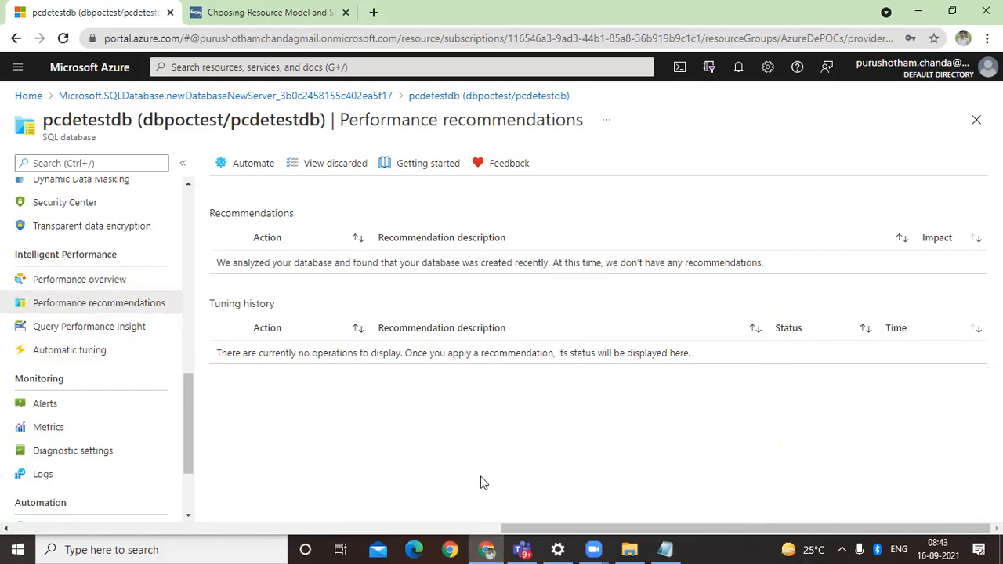
Step: Open the database's Metrics, check the available metric namespaces, and chart the DTU used metric for pcdetestdb
click(99, 434)
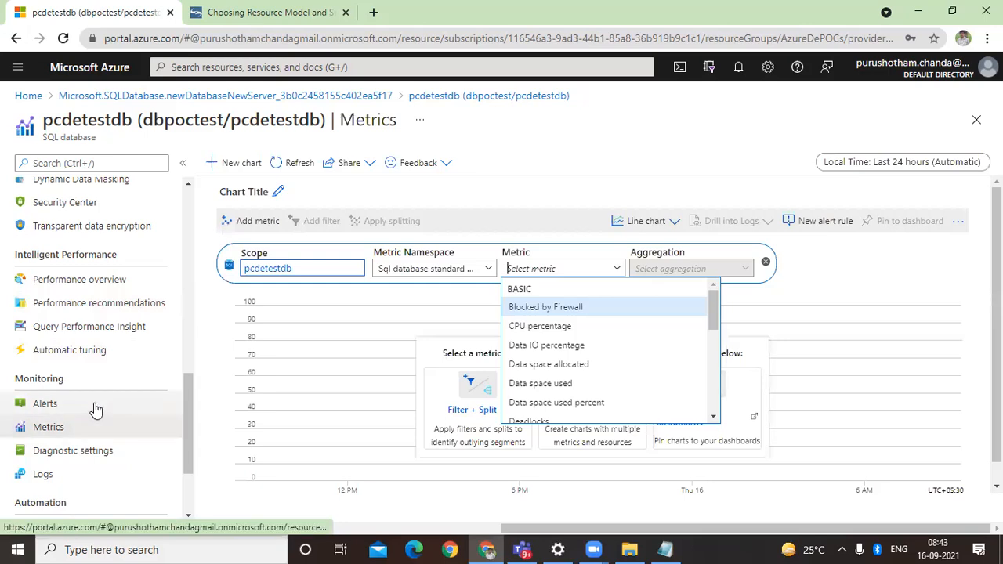
click(217, 464)
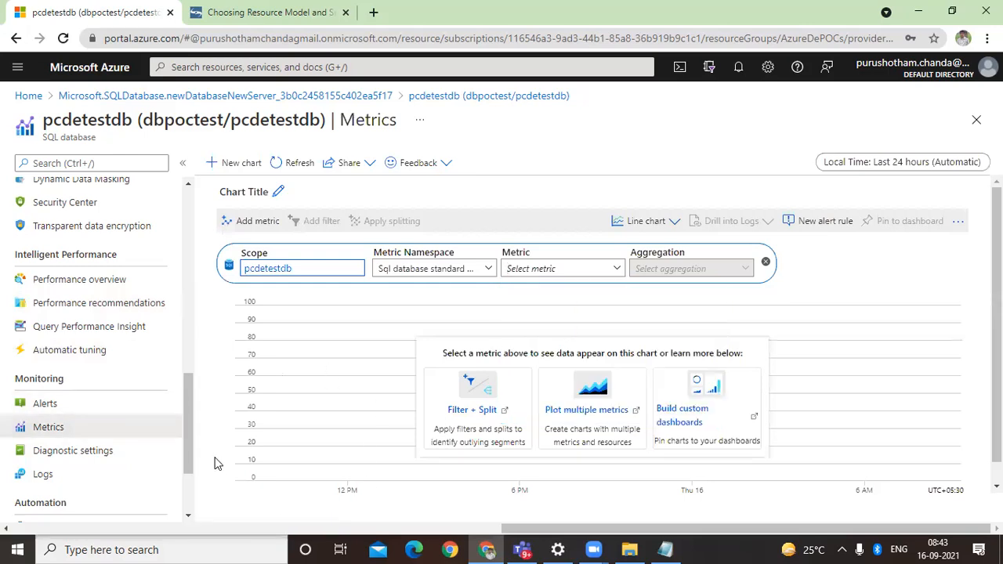
click(429, 269)
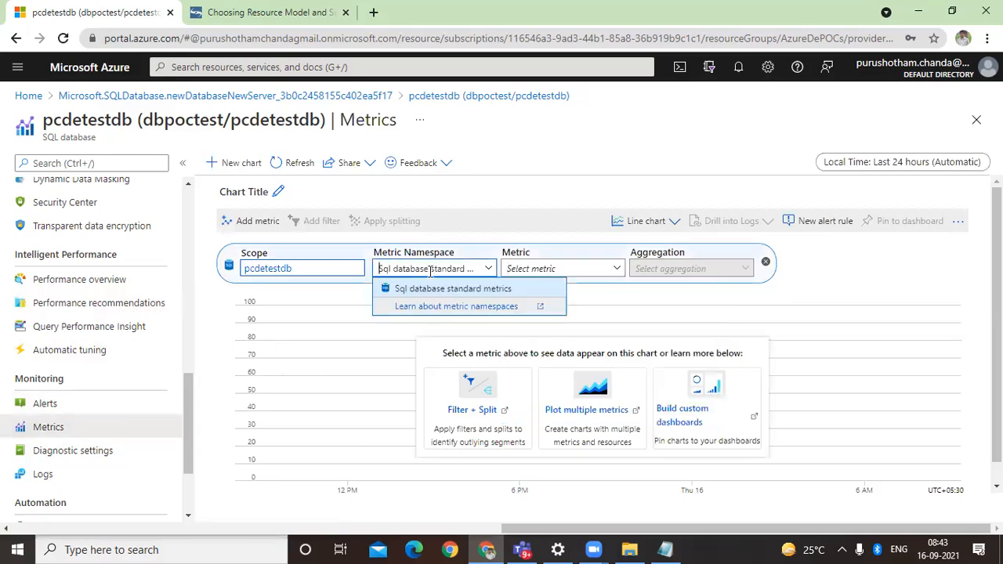
click(558, 269)
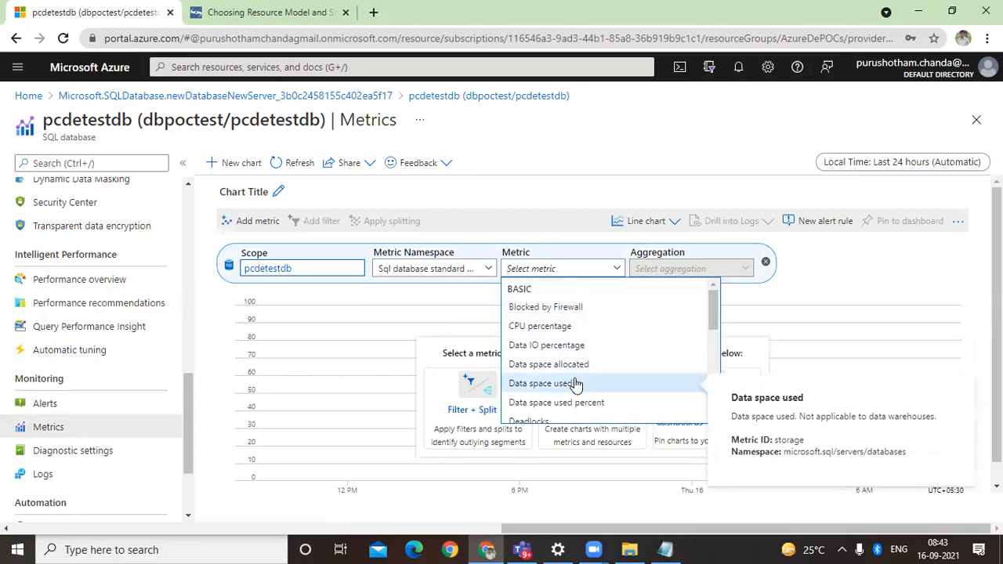
scroll(577, 384, down, 2)
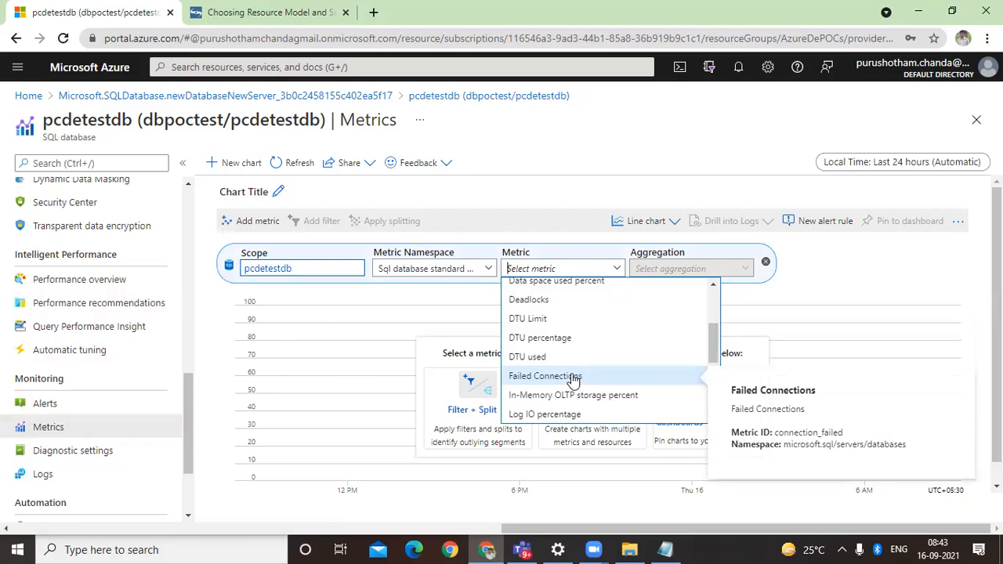
click(565, 358)
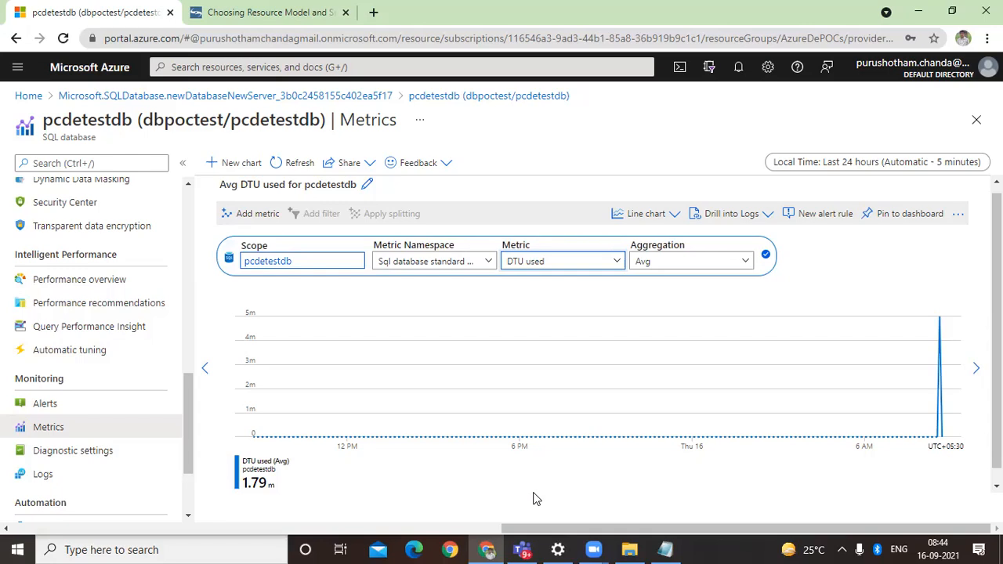
Step: Return to the pcdetestdb overview through its deployment and open the dbpoctest server to examine its features
scroll(129, 464, down, 2)
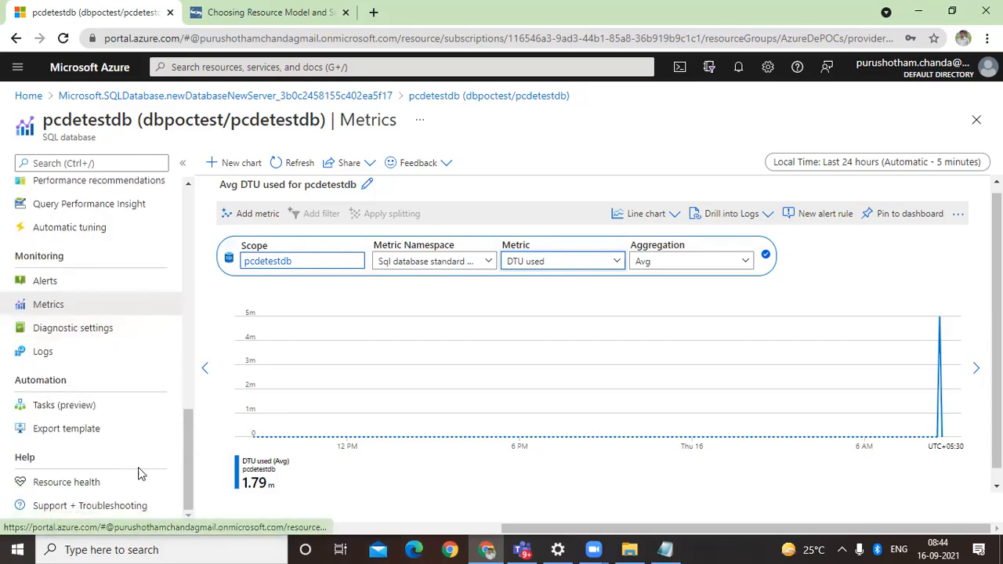
scroll(139, 454, up, 5)
scroll(212, 368, up, 1)
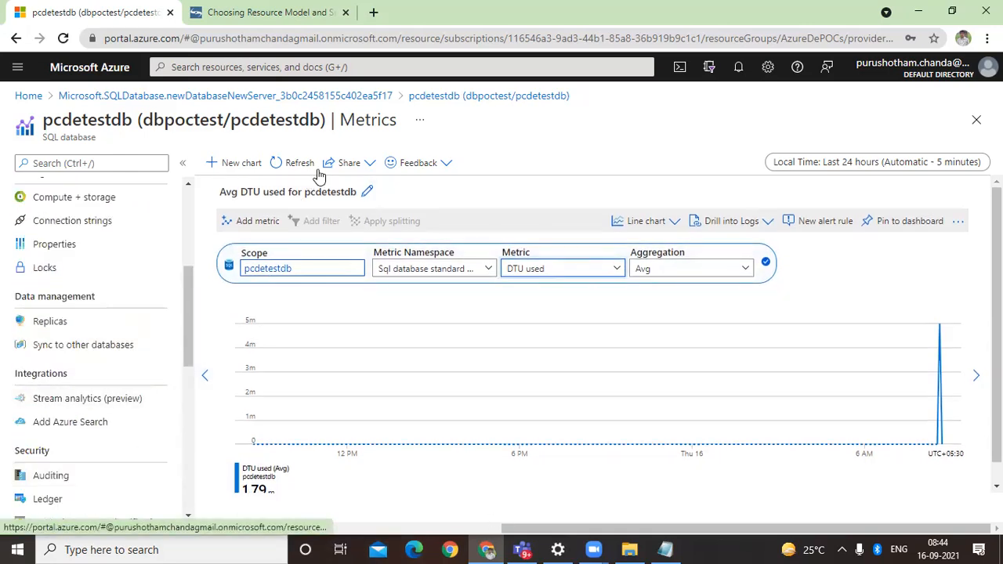
click(369, 97)
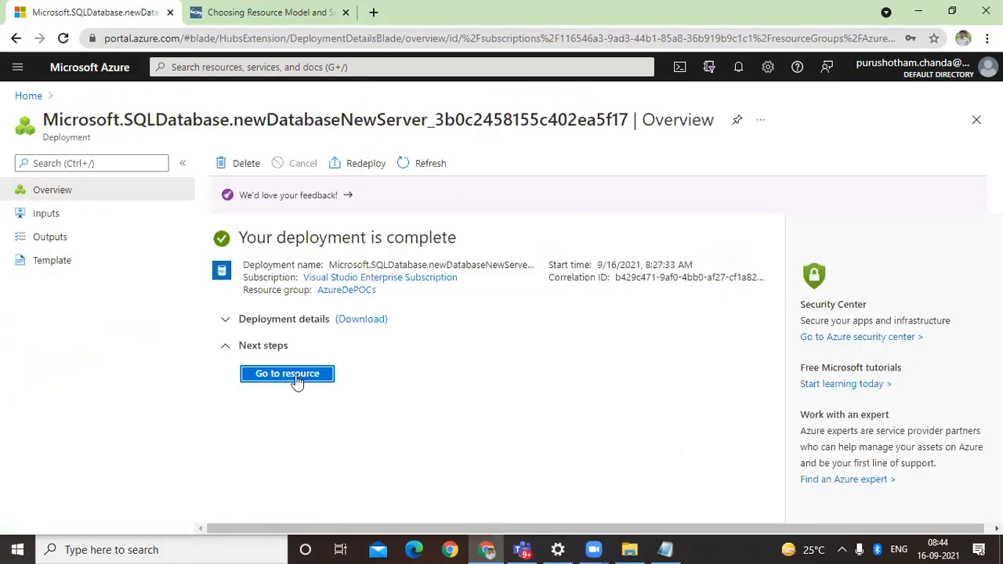
click(290, 374)
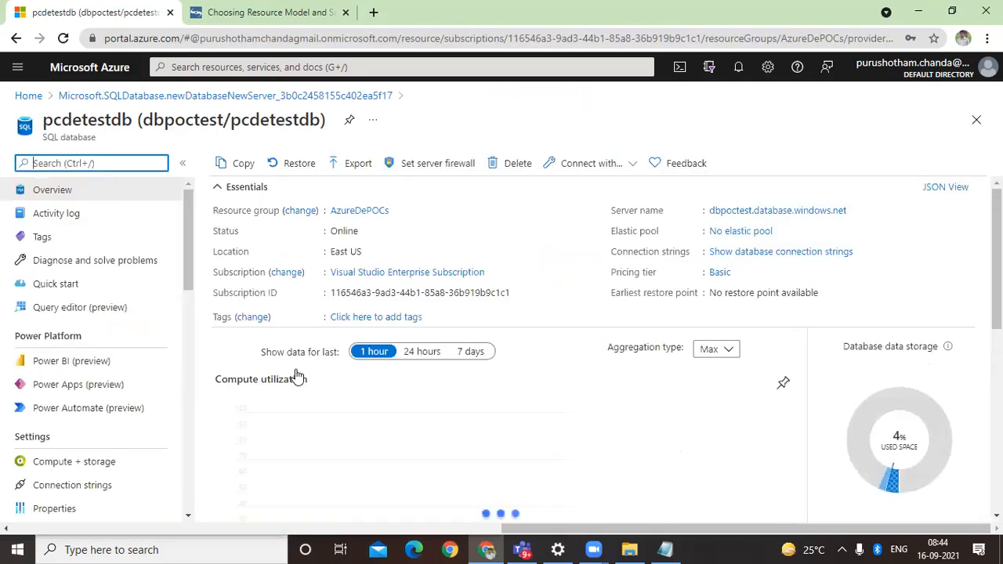
click(812, 211)
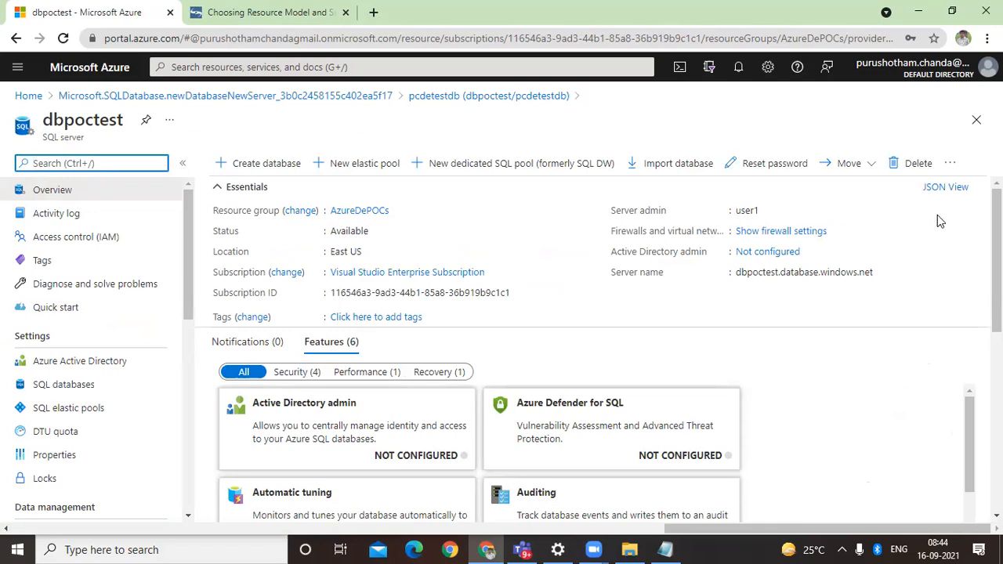
scroll(228, 455, down, 2)
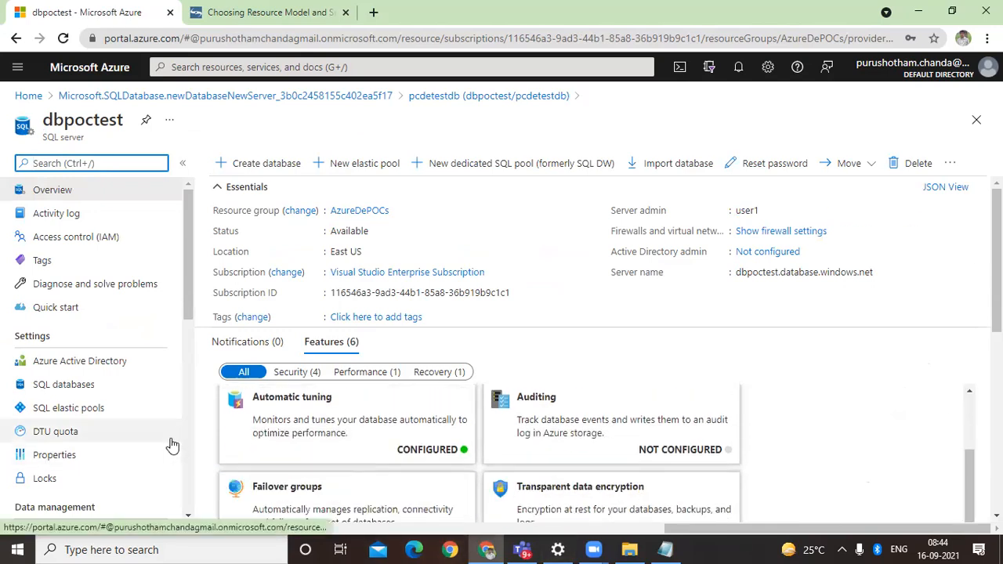
Step: Open Access control (IAM) for the dbpoctest server and view the current account's own access assignments
click(128, 242)
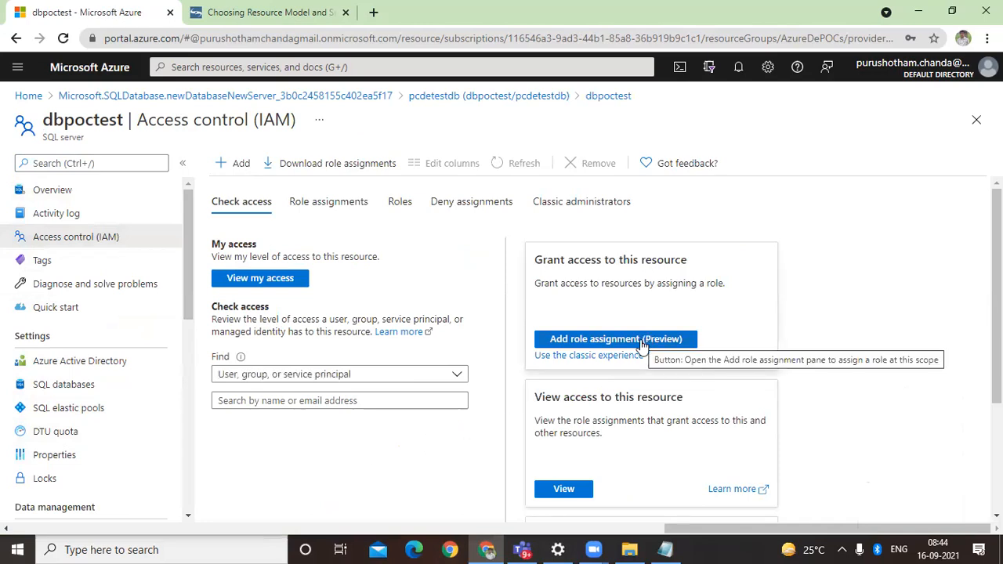
click(277, 280)
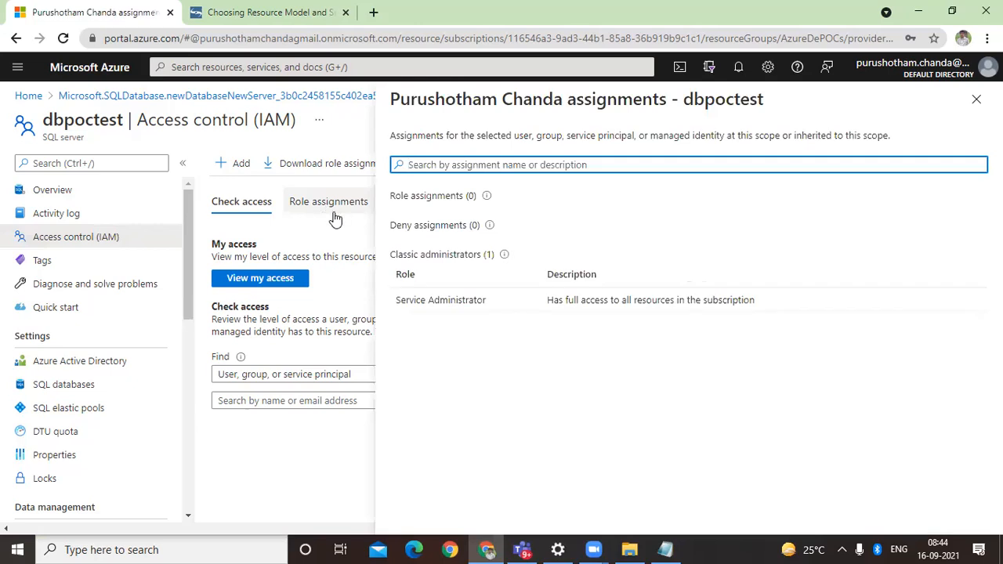
click(975, 98)
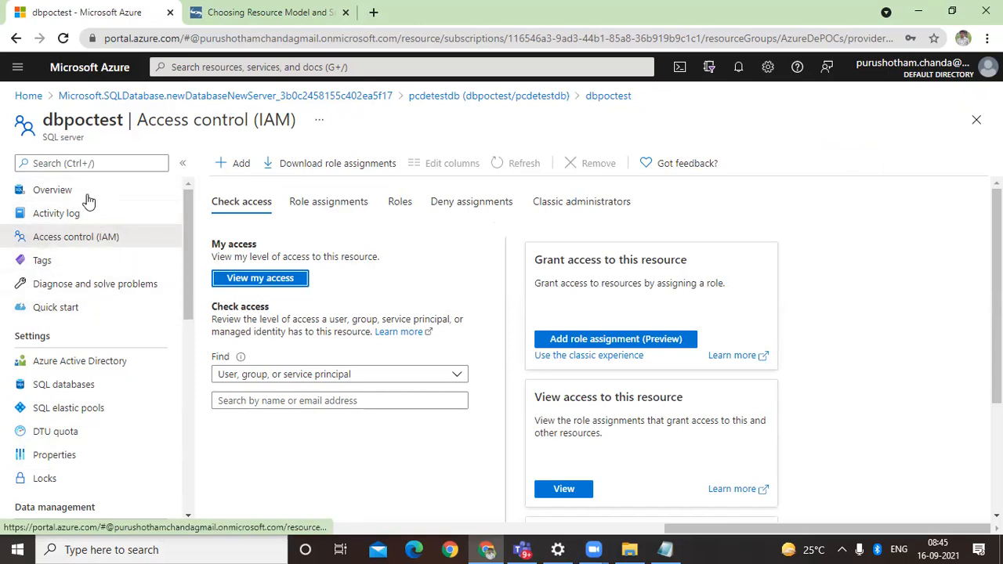
Step: View the dbpoctest server's list of SQL databases, its SQL elastic pools and its DTU quota
click(93, 386)
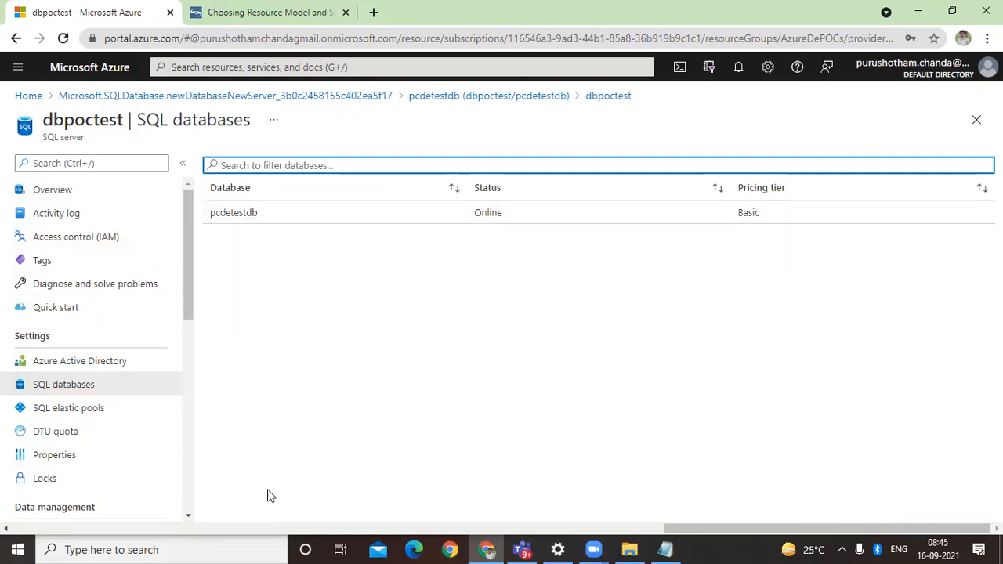
click(89, 410)
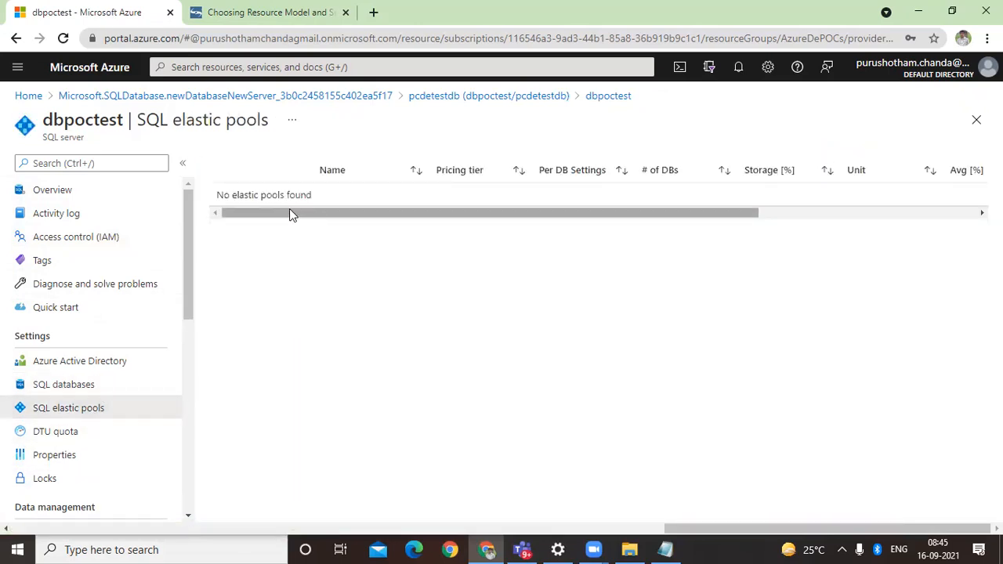
click(95, 439)
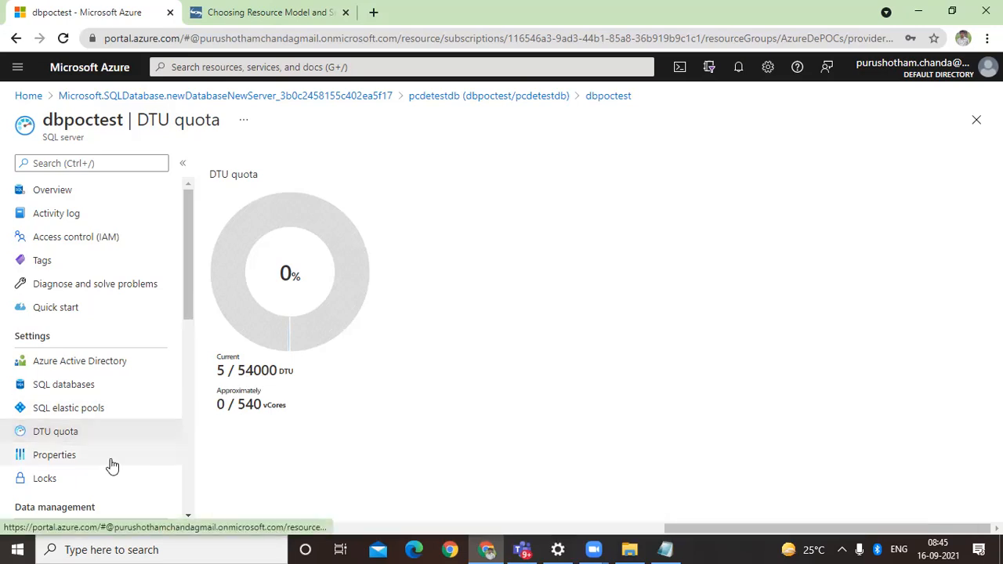
Step: View the server's data management pages: Backups, Deleted databases, Failover groups and Import/Export history
scroll(108, 461, down, 3)
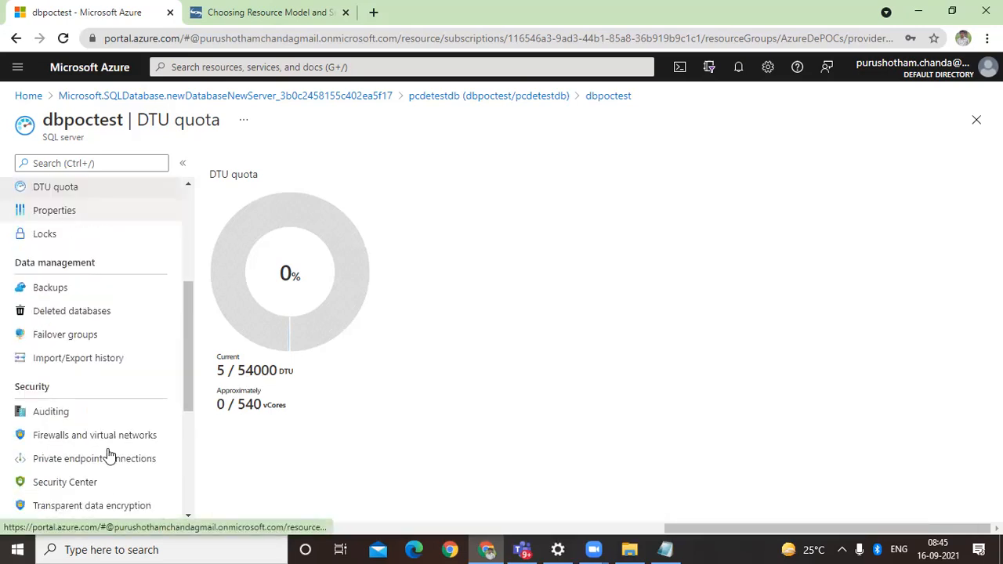
click(90, 287)
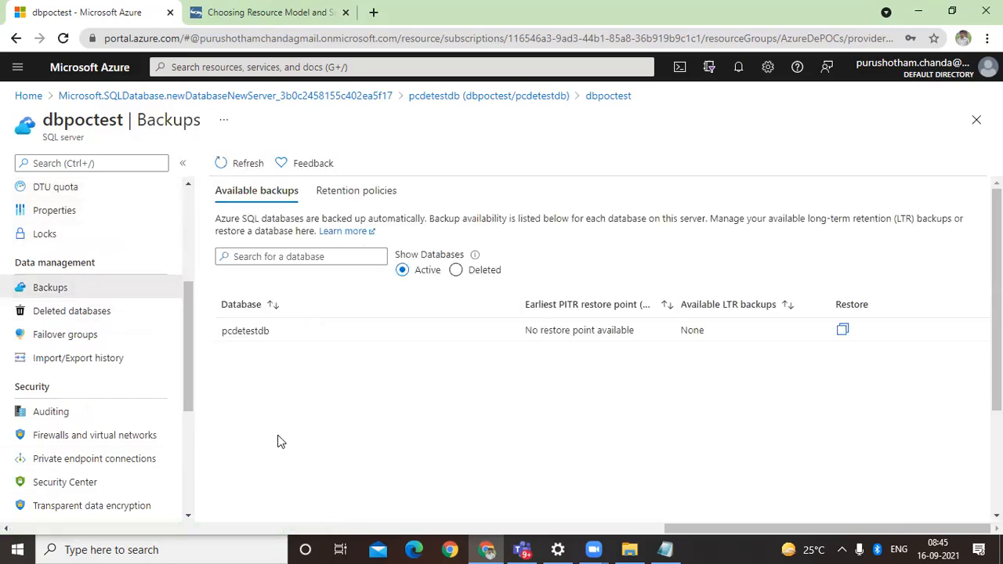
click(94, 322)
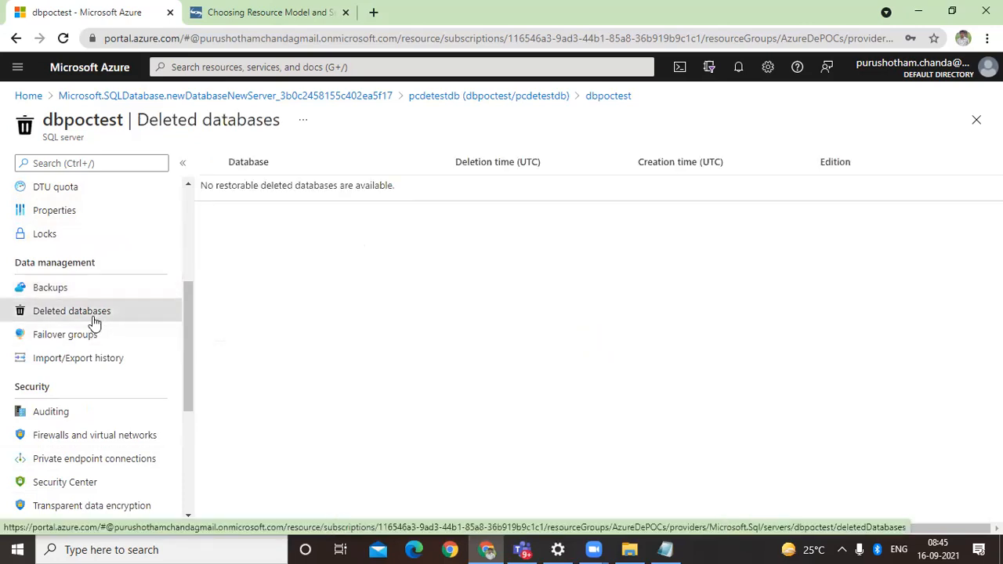
click(92, 337)
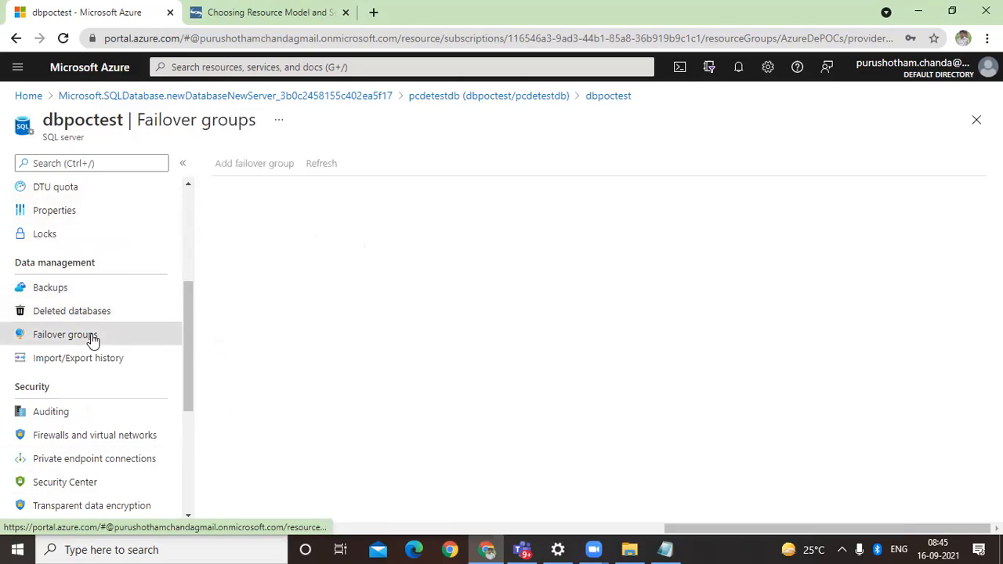
click(90, 368)
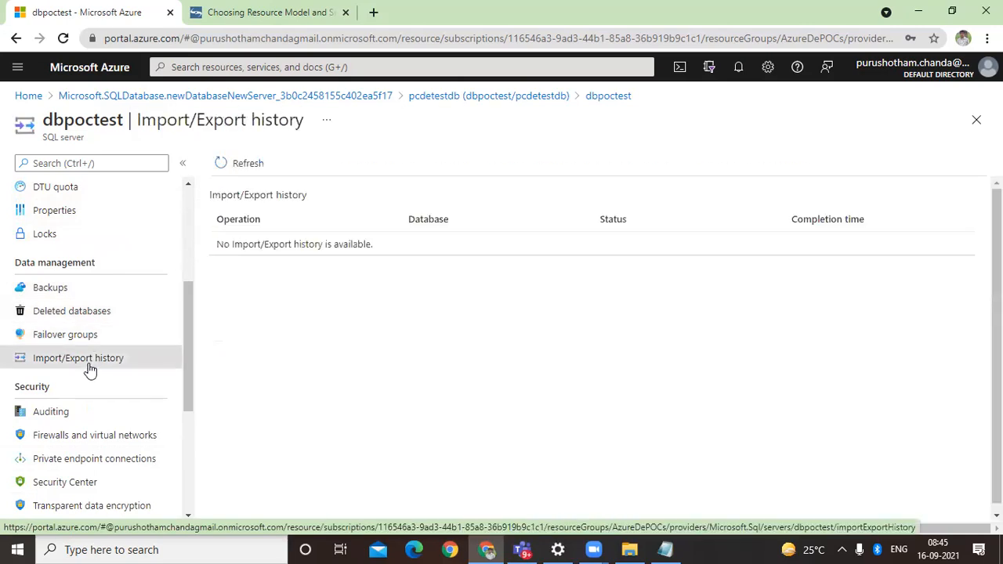
Step: Open the server's Auditing settings and try to switch to Automatic tuning, declining to discard the unsaved edits
scroll(133, 400, down, 3)
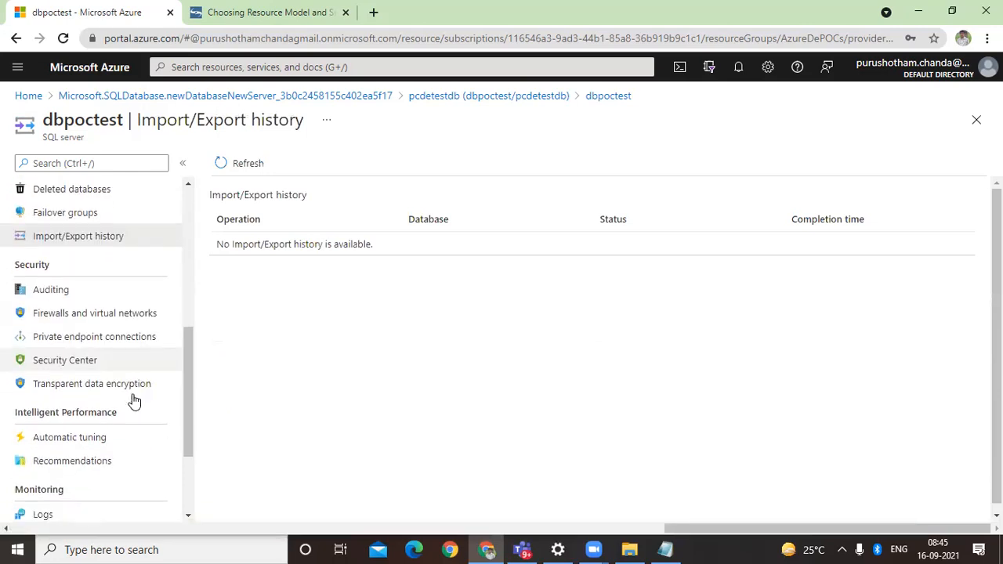
click(106, 293)
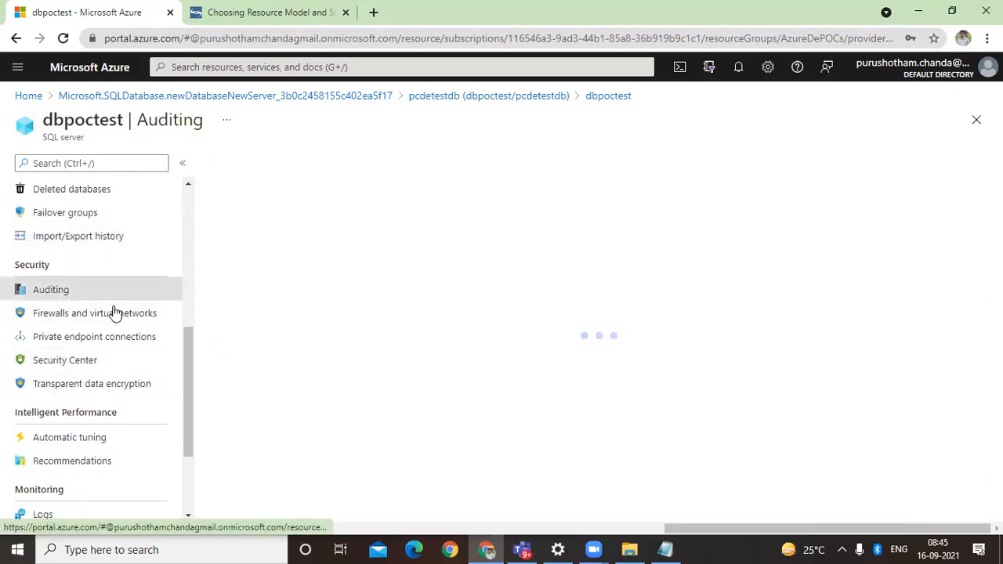
click(116, 439)
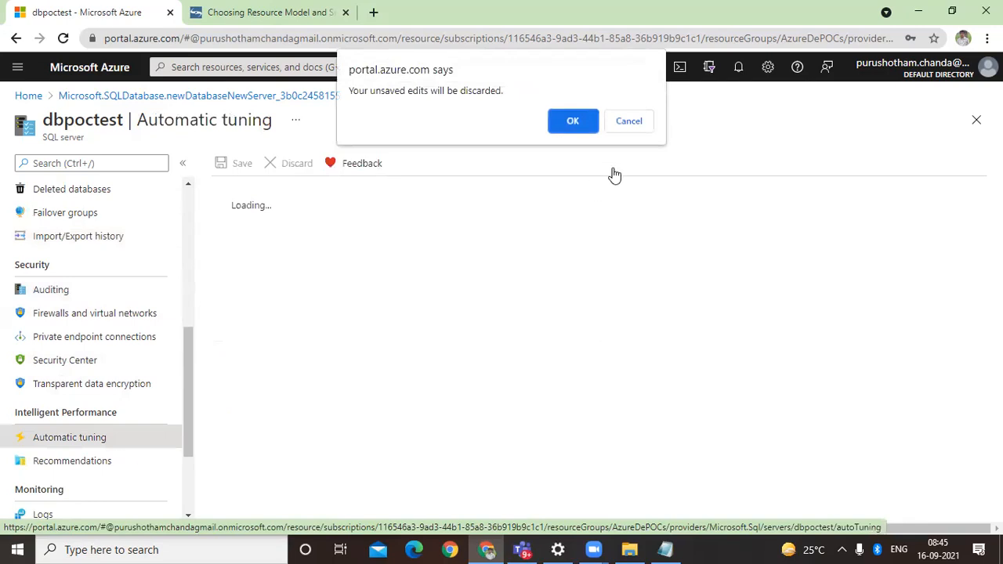
click(626, 128)
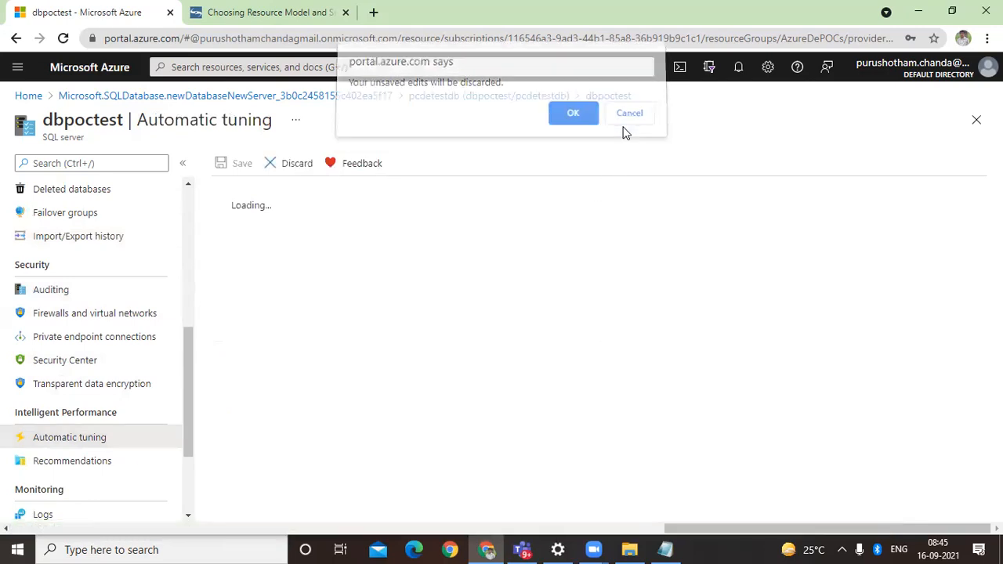
Step: Leave the server's Auditing settings, discarding the unsaved edits, and reopen the pcdetestdb overview from the portal's home page
click(339, 96)
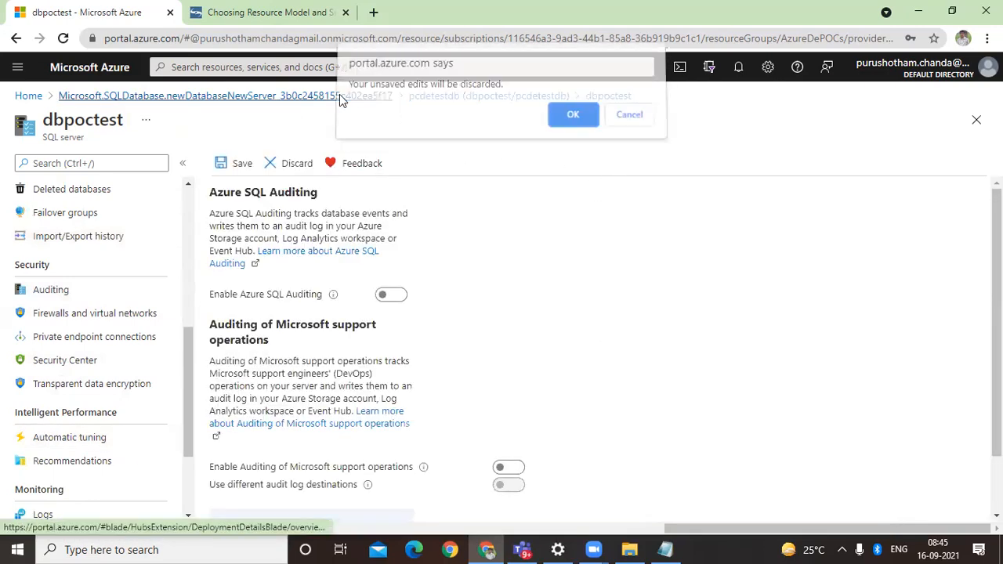
click(571, 118)
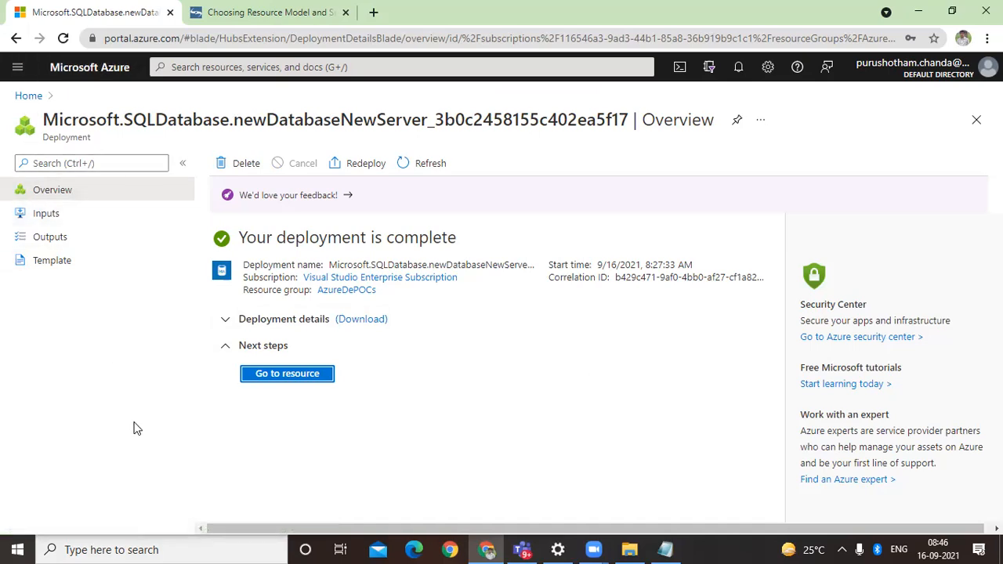
click(29, 96)
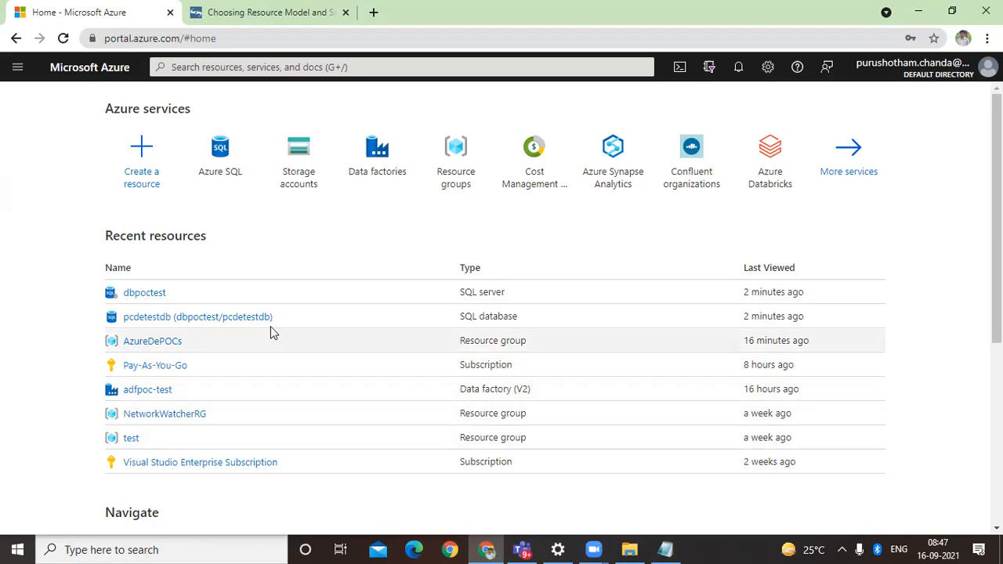
click(180, 323)
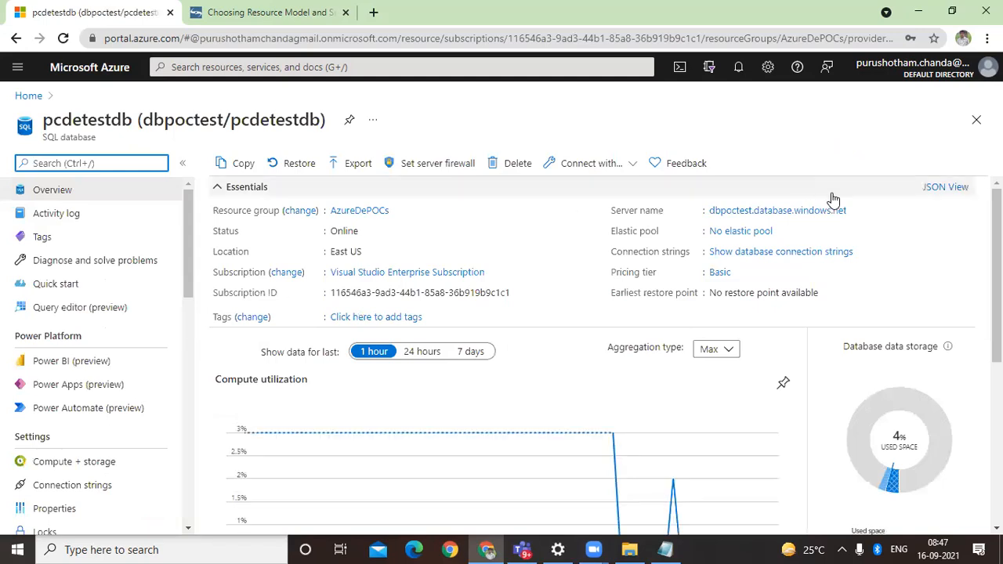
click(854, 212)
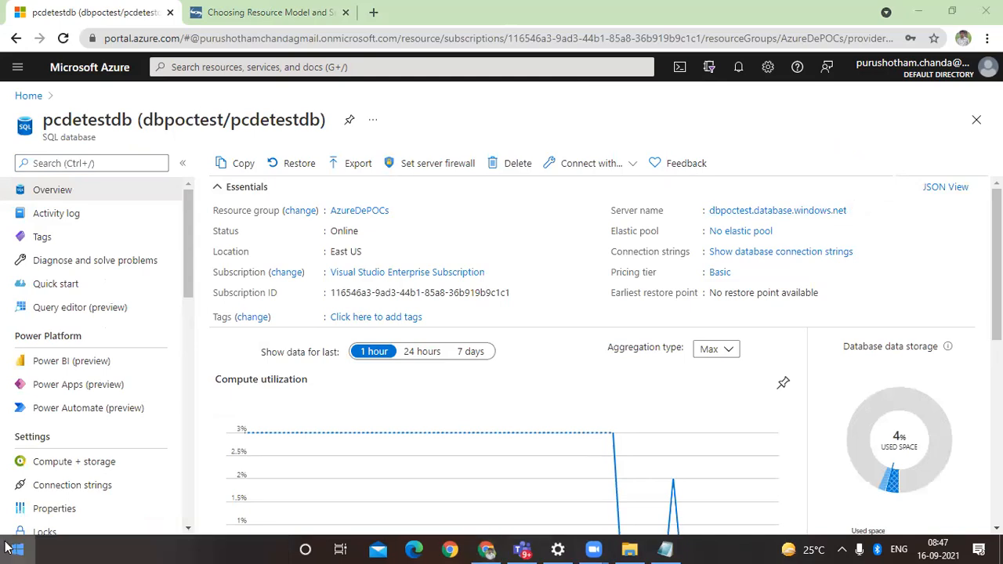
Step: Open SQL Server Management Studio and set the connection's server name to dbpoctest.database.windows.net
click(110, 549)
text(ss)
click(145, 163)
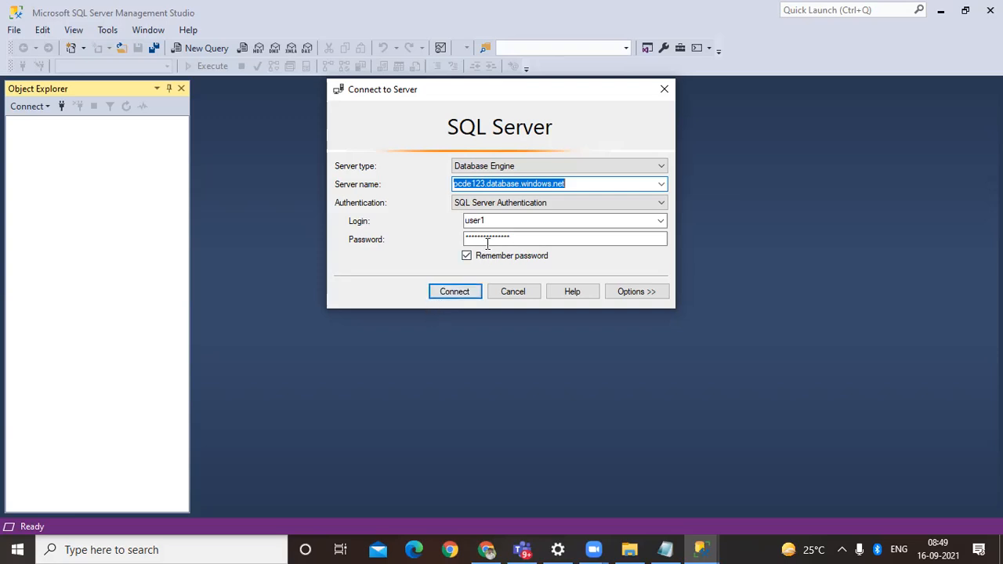
double_click(513, 185)
key(ctrl+v)
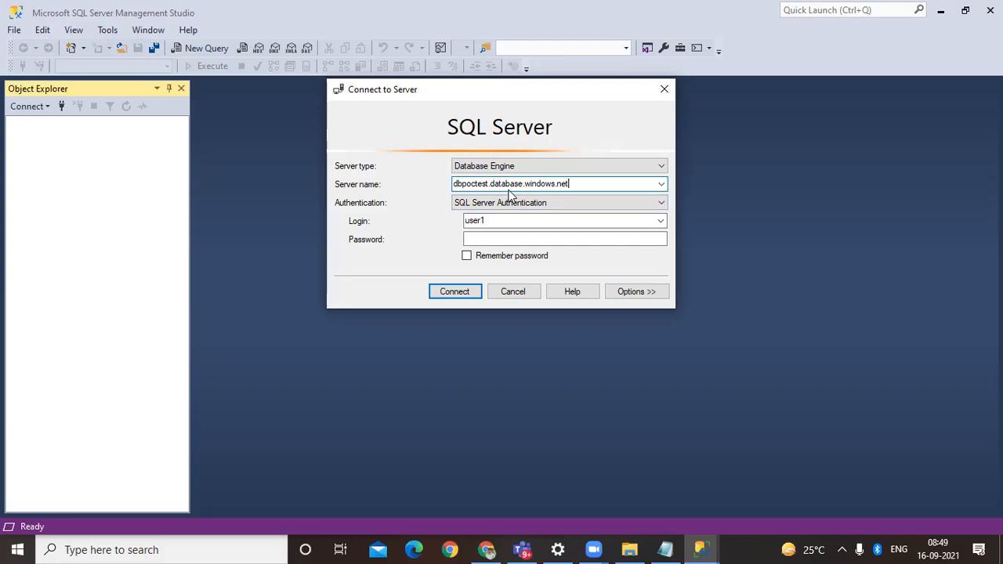
key(Tab)
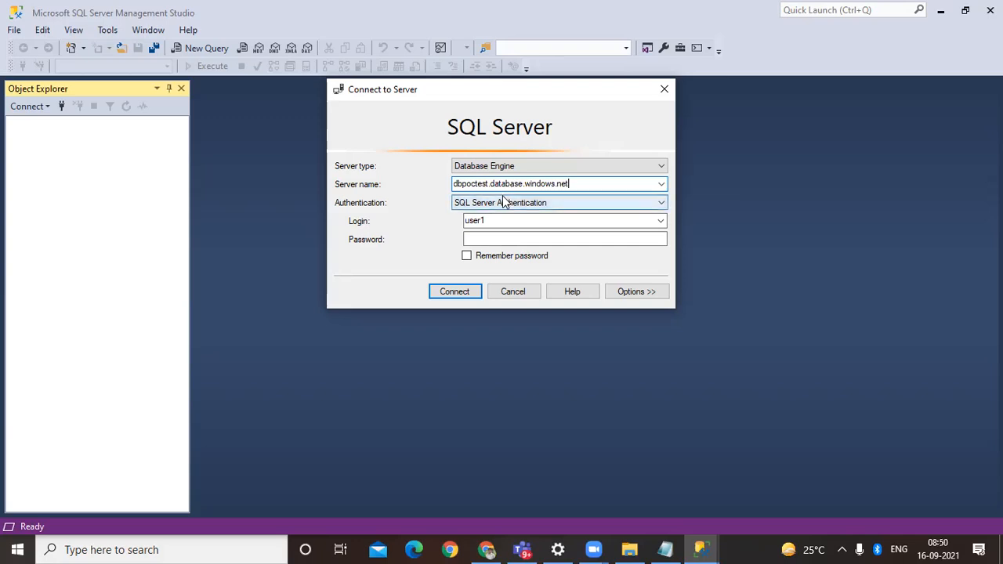
Step: Enter the SQL login's password and connect to the dbpoctest server
click(493, 239)
text(*********)
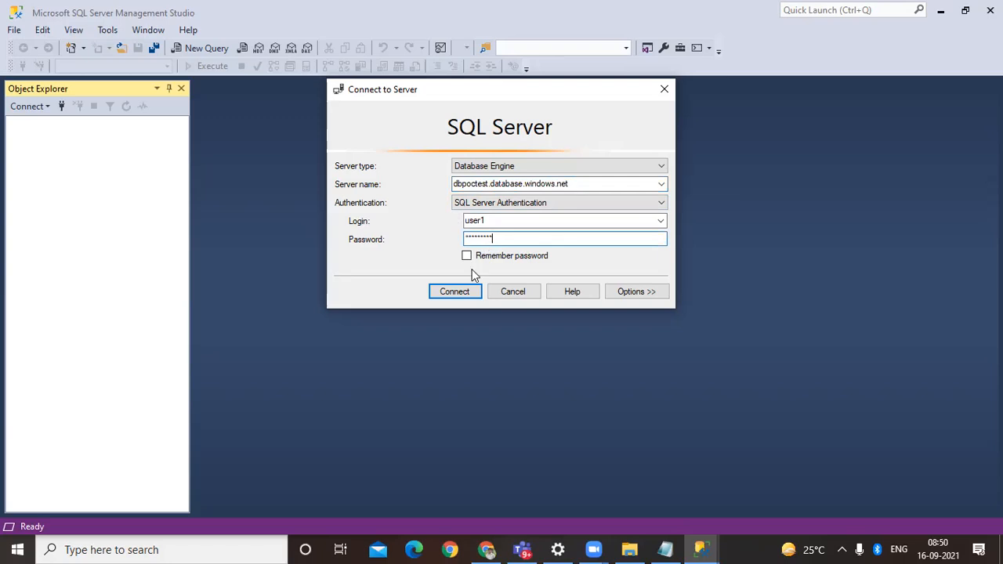
click(458, 296)
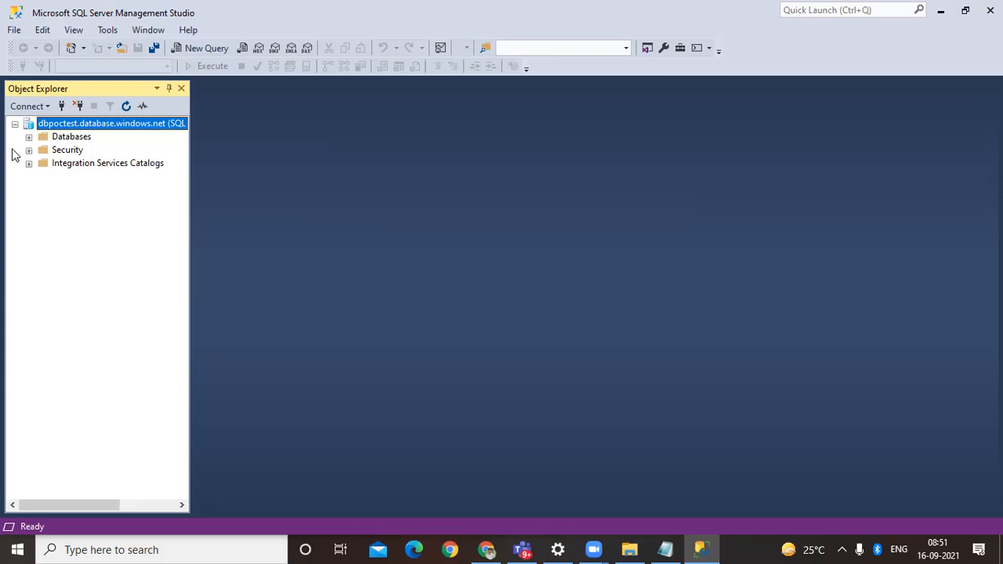
Step: Expand the server's databases and the pcdetestdb database, and open a new query on pcdetestdb
click(28, 137)
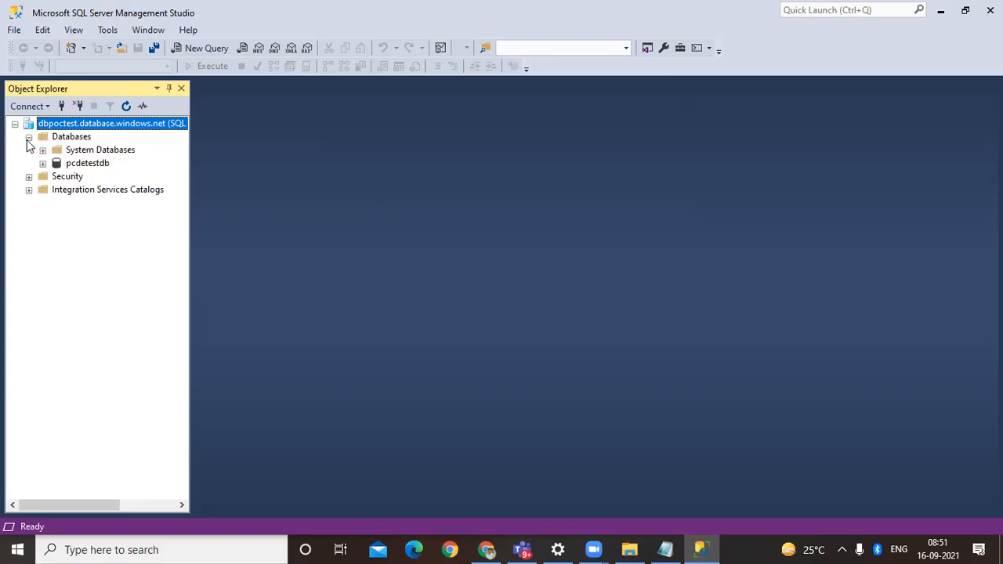
click(100, 164)
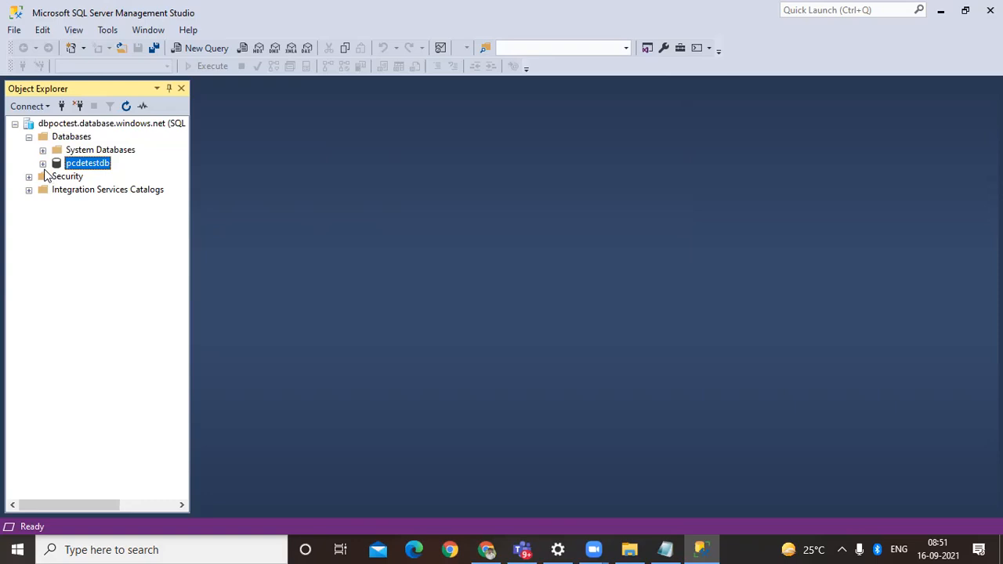
click(43, 164)
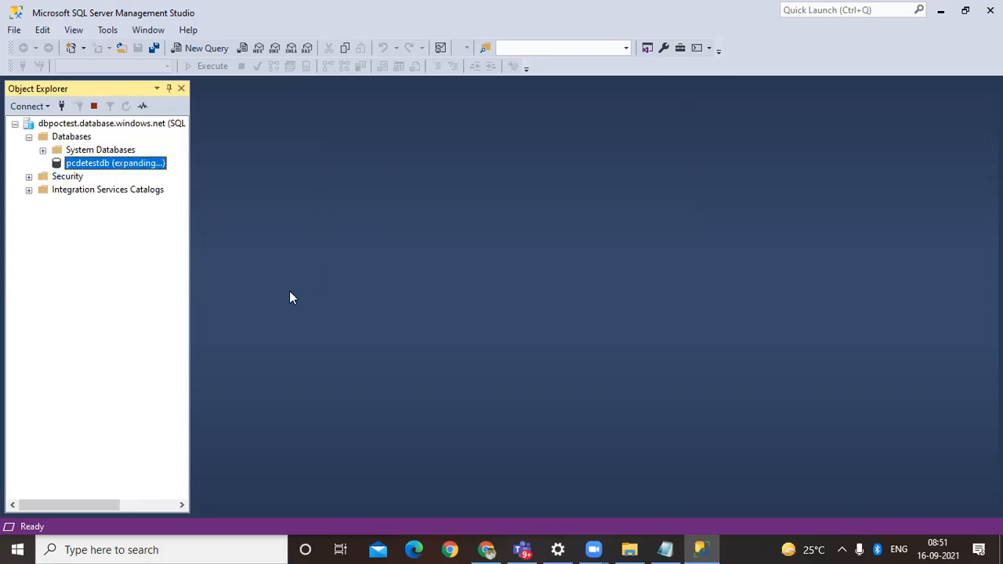
click(215, 47)
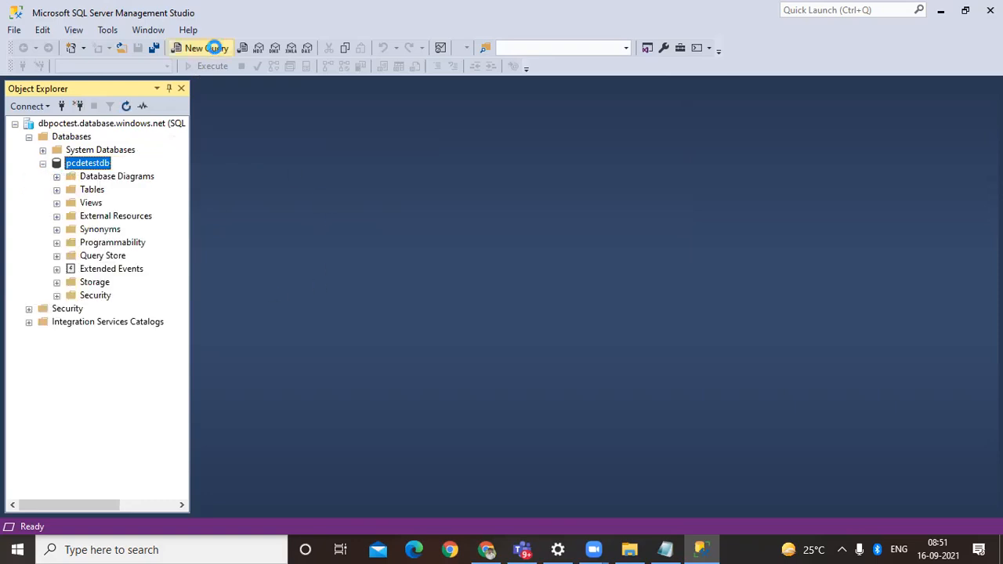
Step: Switch to File Explorer and open the CreateProductCategoryTable script from the nested Resources folder in Downloads with Notepad
click(629, 549)
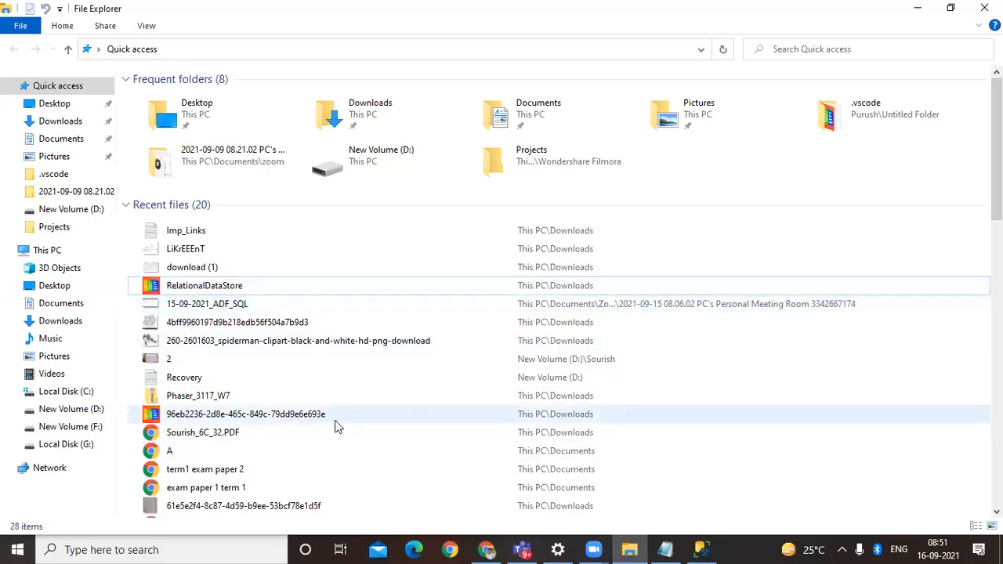
scroll(336, 424, down, 2)
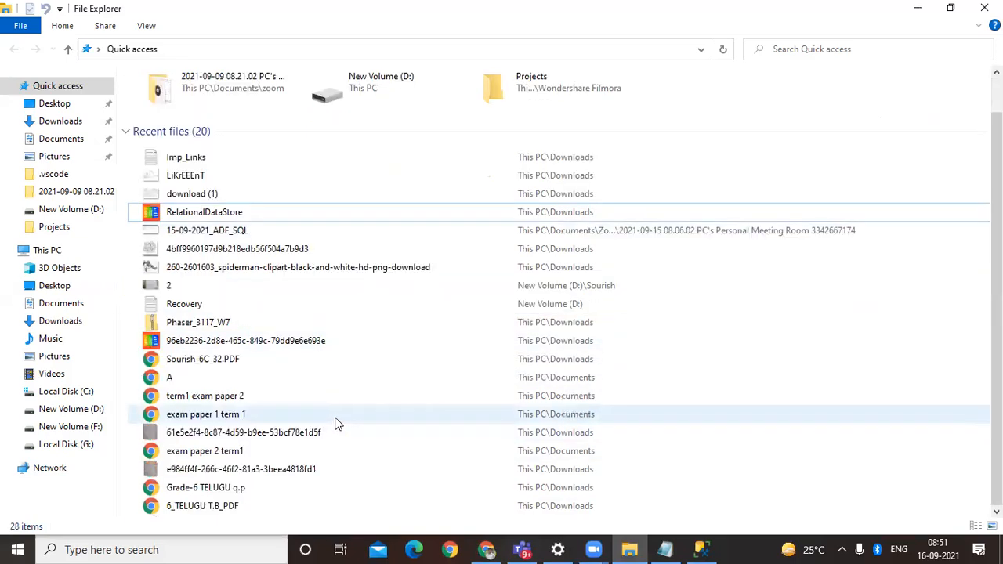
scroll(335, 424, up, 2)
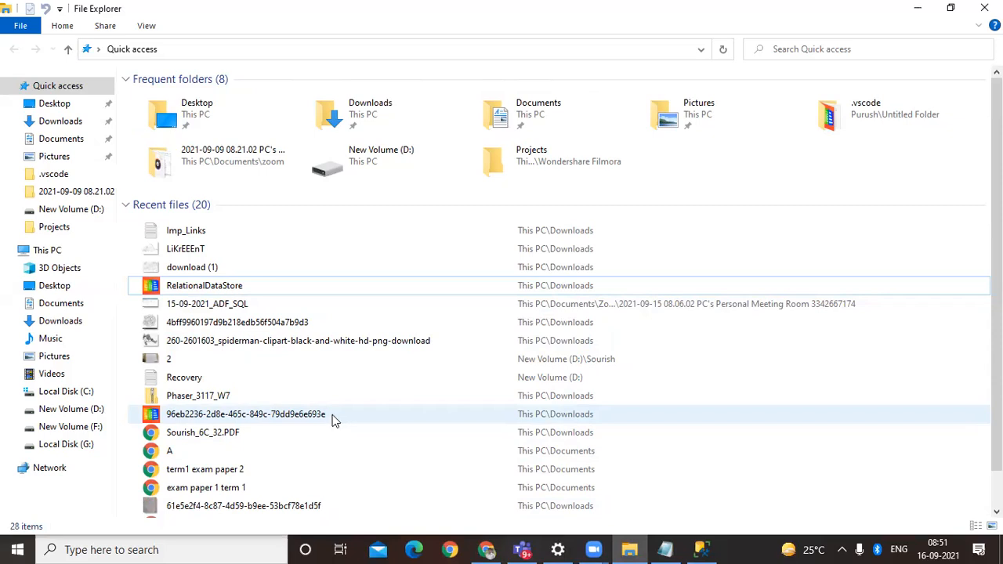
click(69, 122)
double_click(243, 135)
double_click(171, 100)
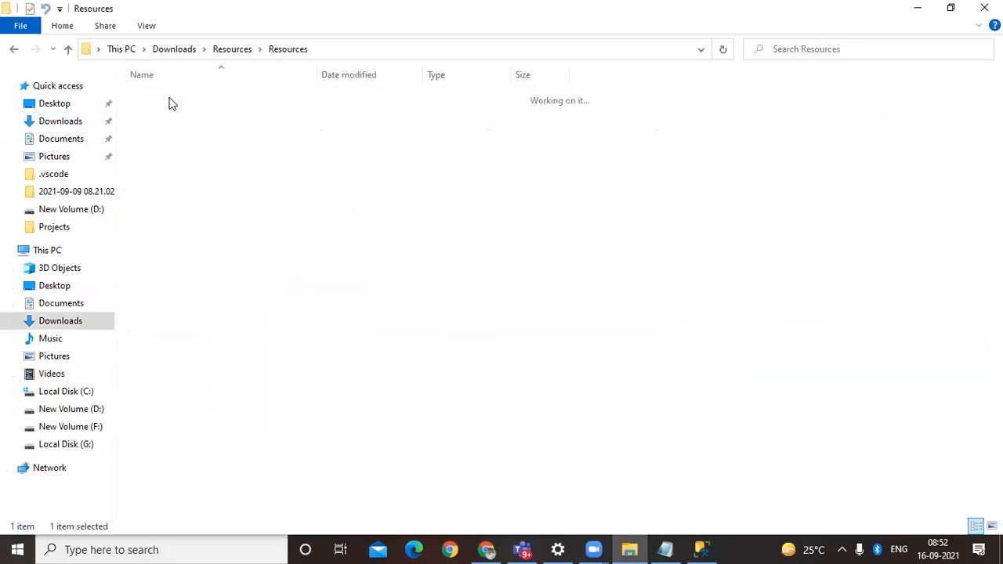
click(210, 97)
double_click(210, 97)
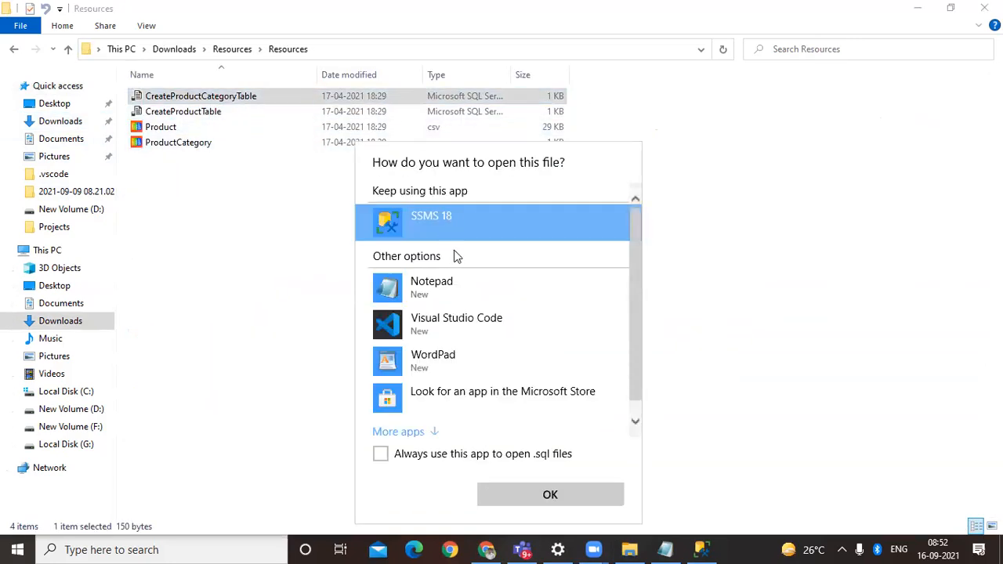
click(454, 280)
click(550, 495)
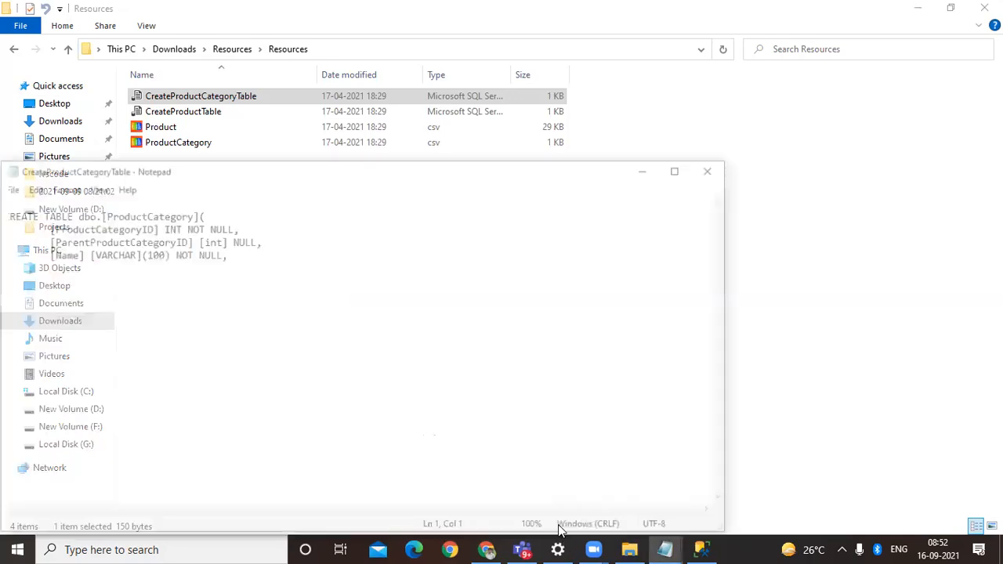
Step: Copy the whole dbo.ProductCategory table script into the new pcdetestdb query in SQL Server Management Studio and execute it
key(ctrl+a)
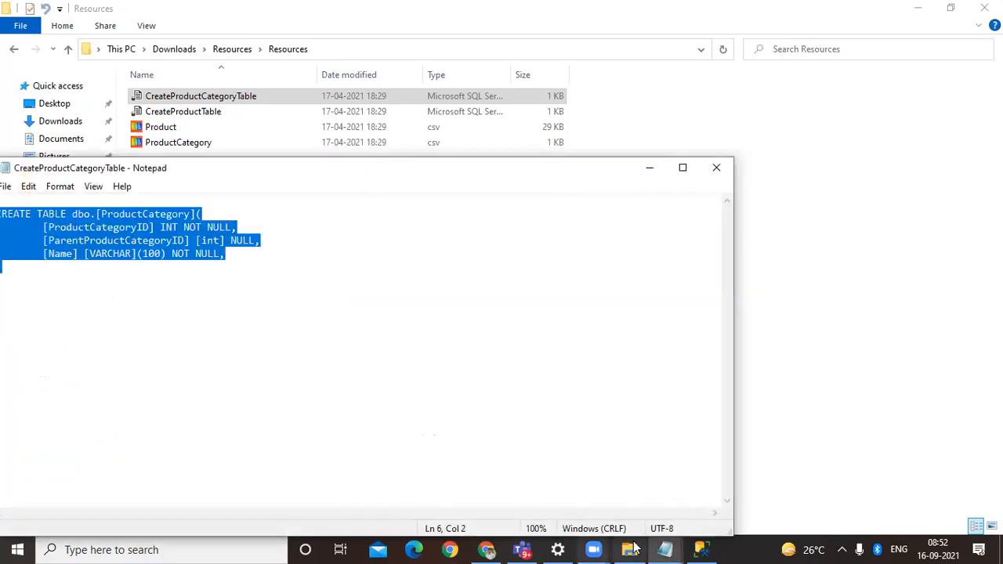
click(701, 550)
text(CREATE TABLE dbo.[ProductCategory](     [ProductCategoryID] INT NOT NULL,     [ParentProductCategoryID] [int] NULL,     [Name] [VARCHAR](100) NOT NULL, ))
click(214, 67)
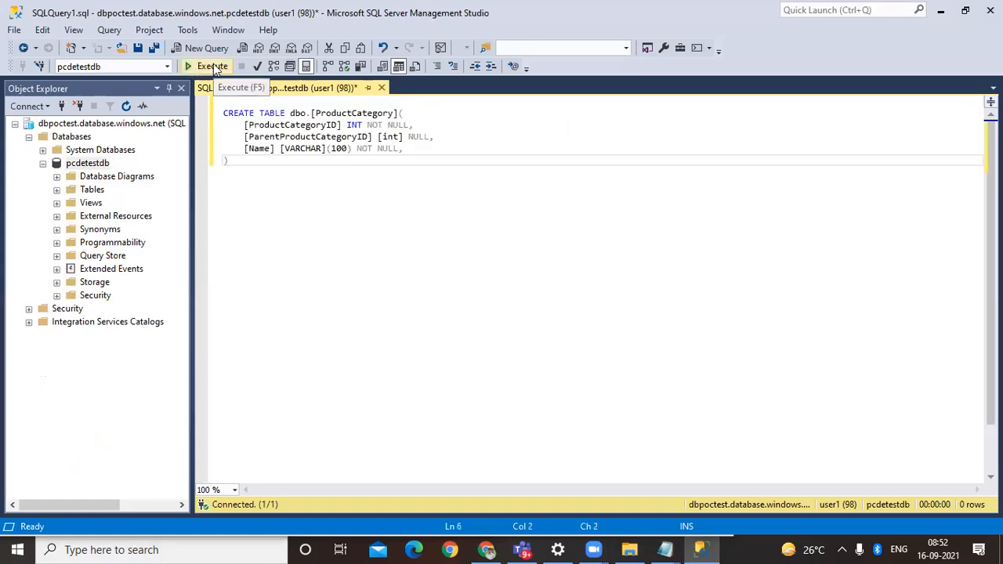
click(213, 66)
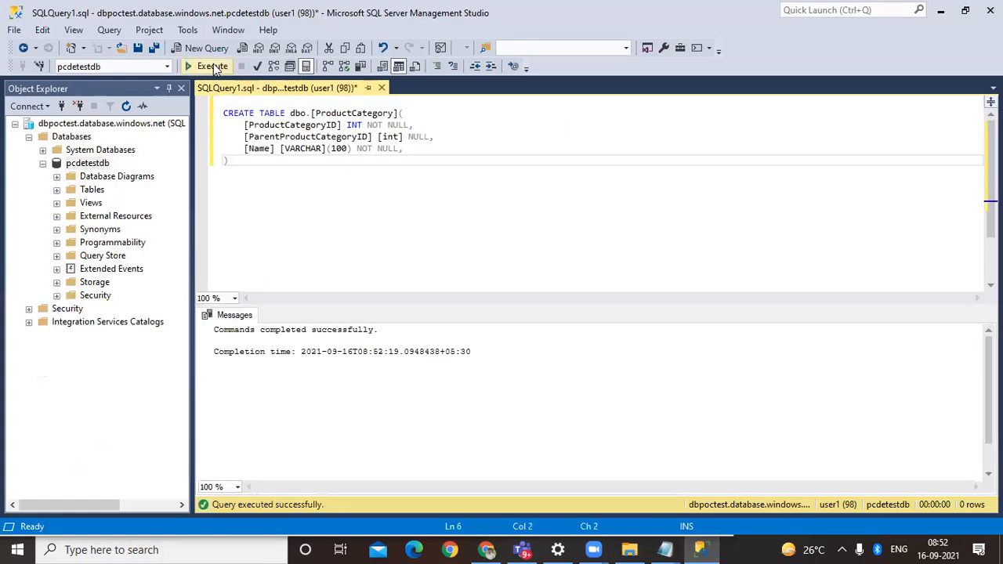
Step: Close the Notepad script, then open CreateProductTable from the Resources folder in SQL Server Management Studio and execute it on pcdetestdb
key(alt+Tab)
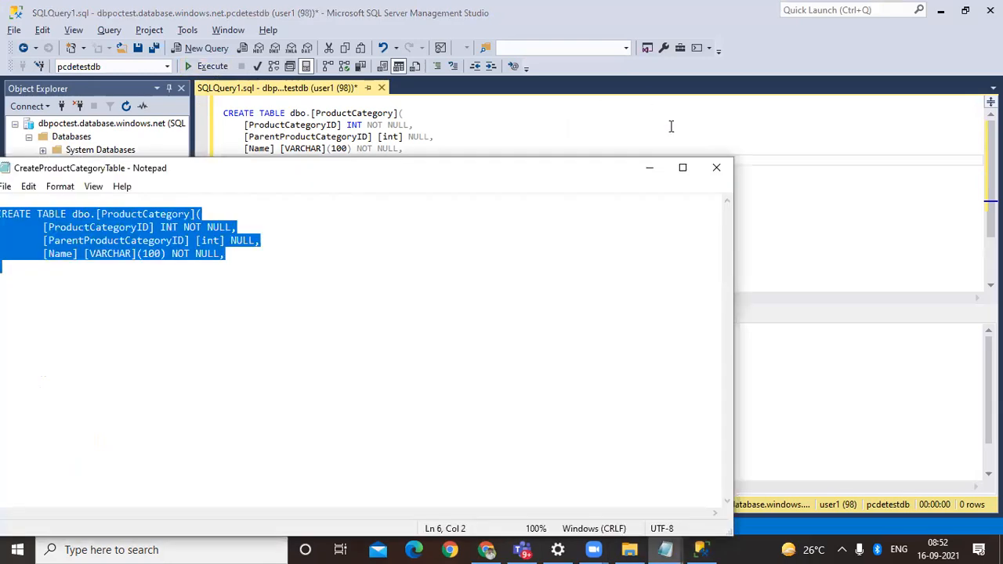
click(714, 168)
click(630, 549)
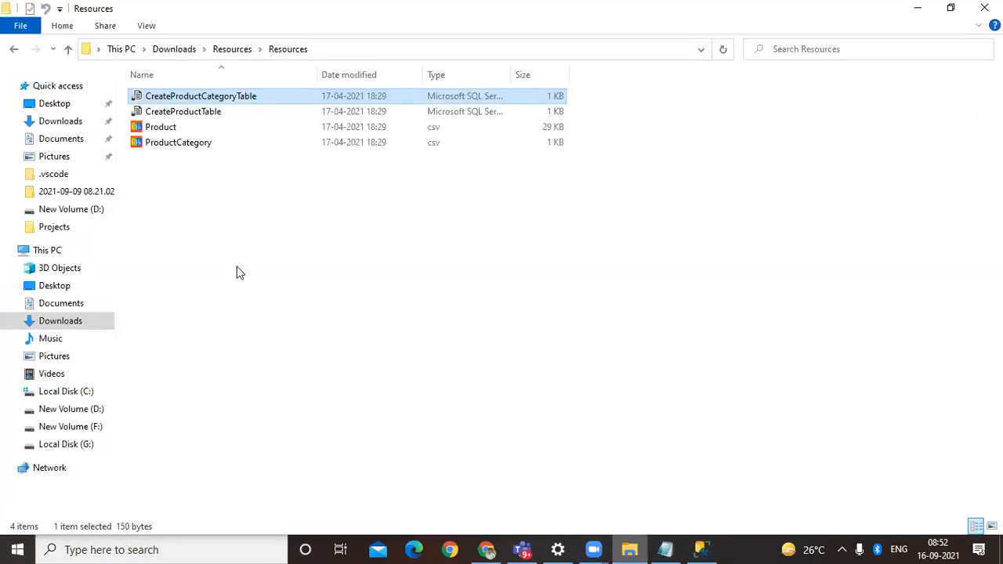
click(200, 115)
double_click(200, 115)
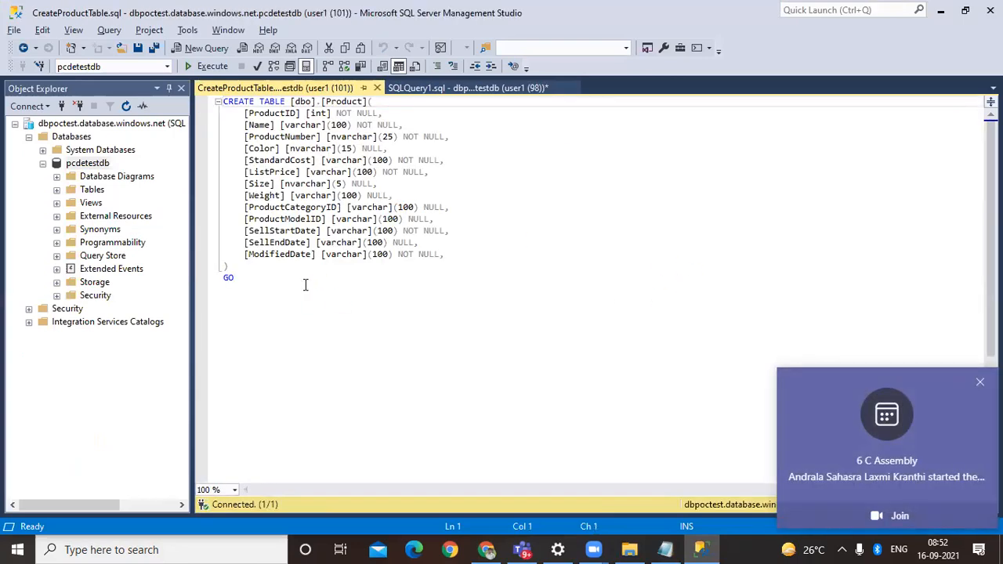
click(217, 68)
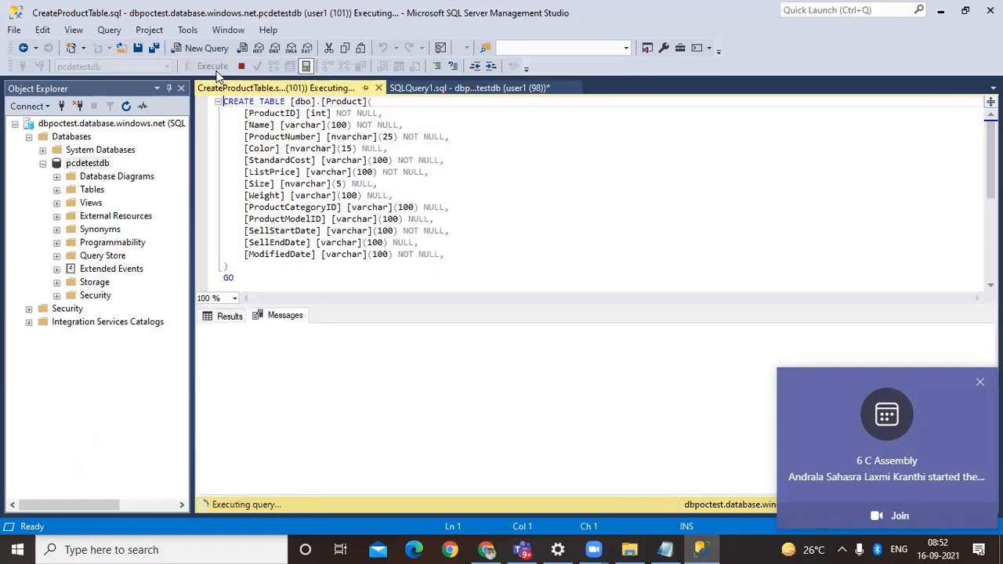
click(968, 384)
click(712, 255)
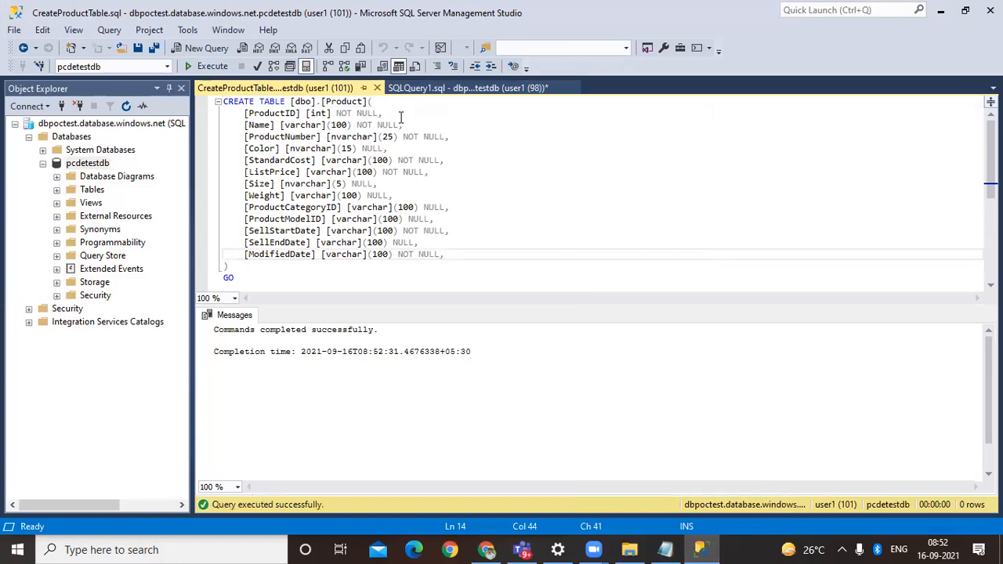
Step: Review the ProductCategory query and the CreateProductTable script alongside their execution messages
click(434, 89)
click(288, 88)
drag(388, 306, 388, 330)
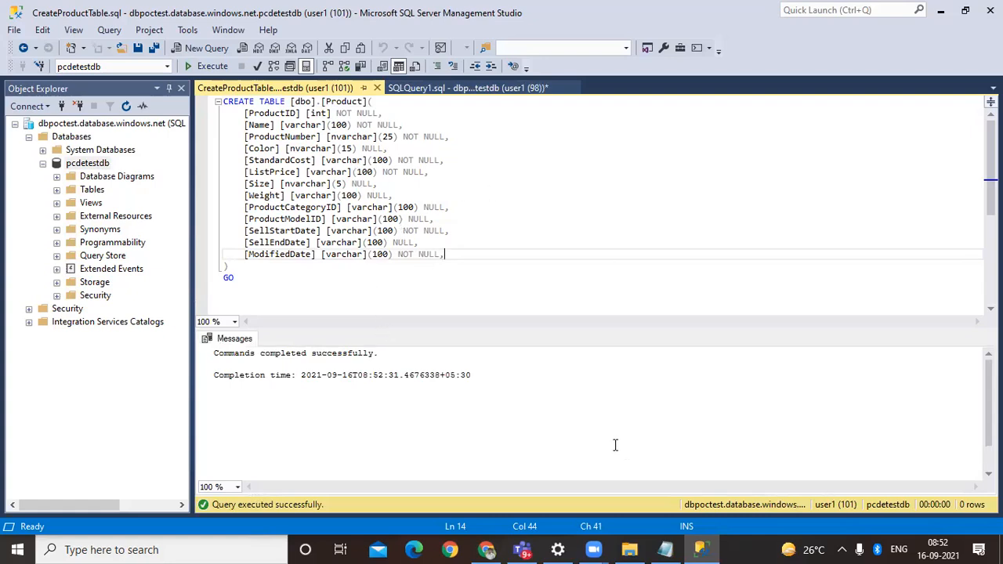
click(413, 549)
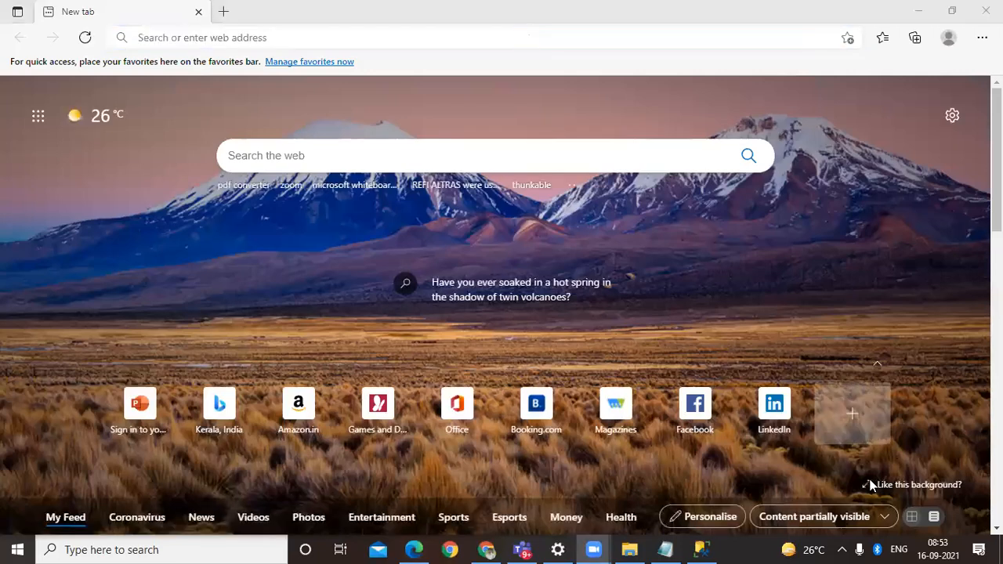
click(701, 549)
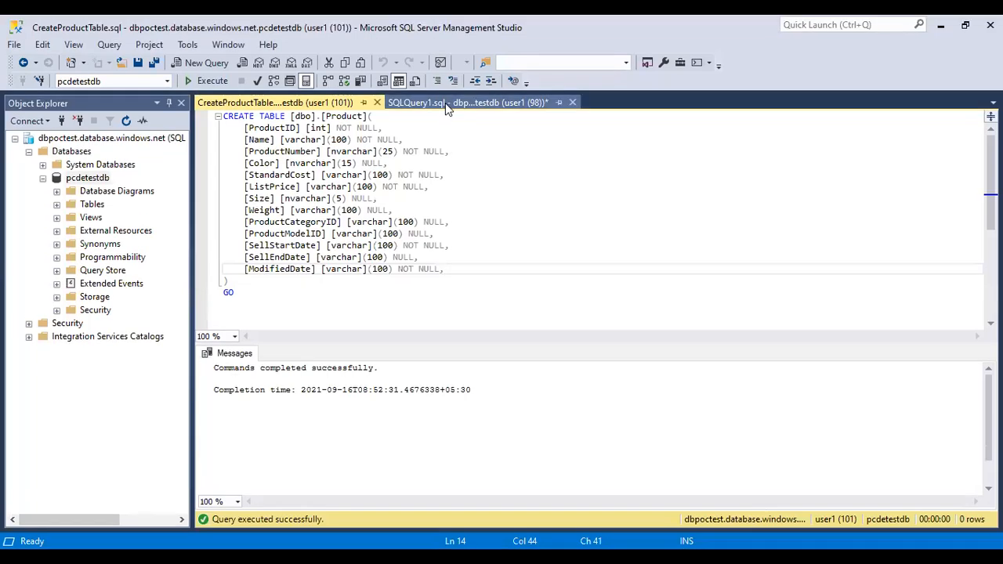
click(445, 87)
click(314, 88)
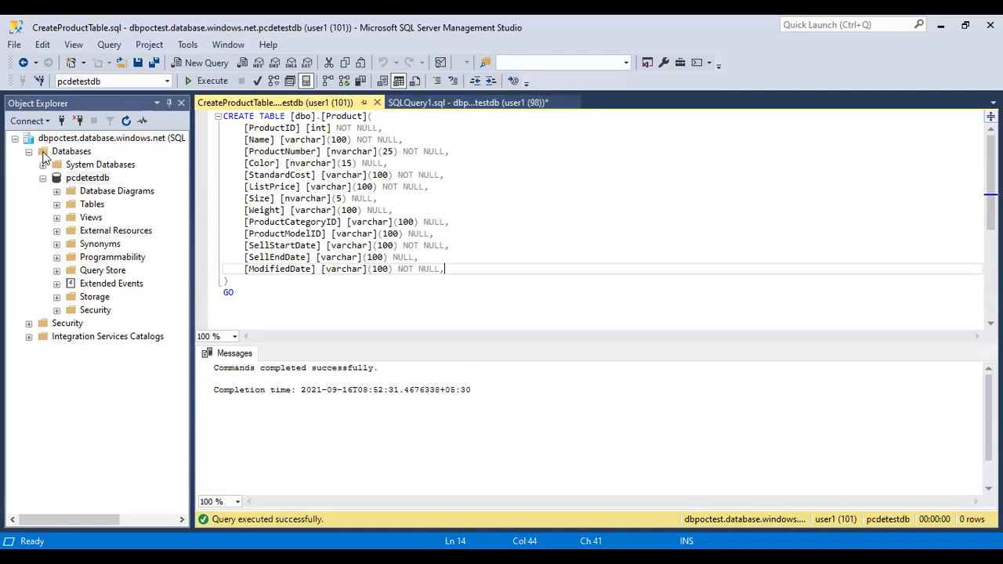
click(37, 124)
click(58, 139)
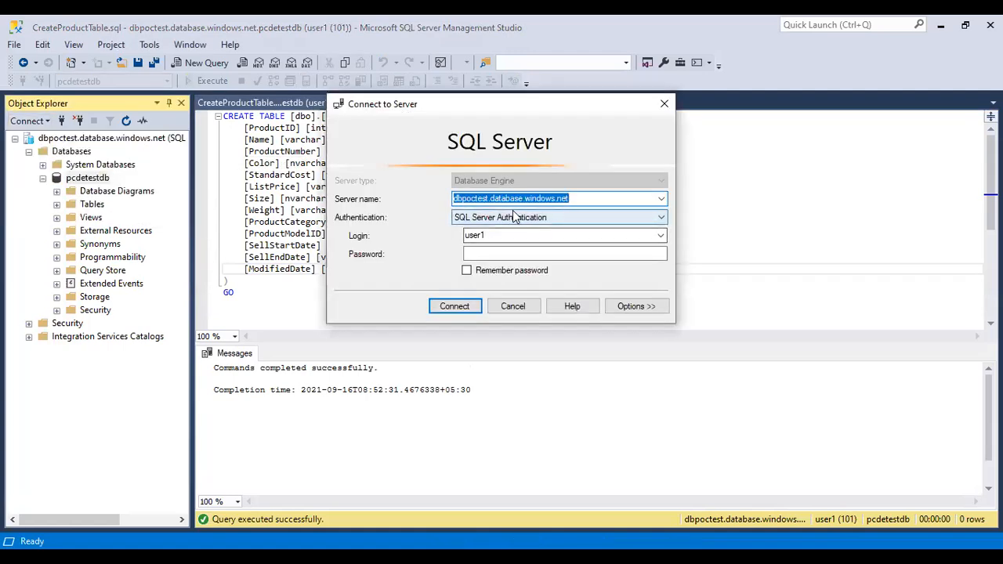
click(515, 304)
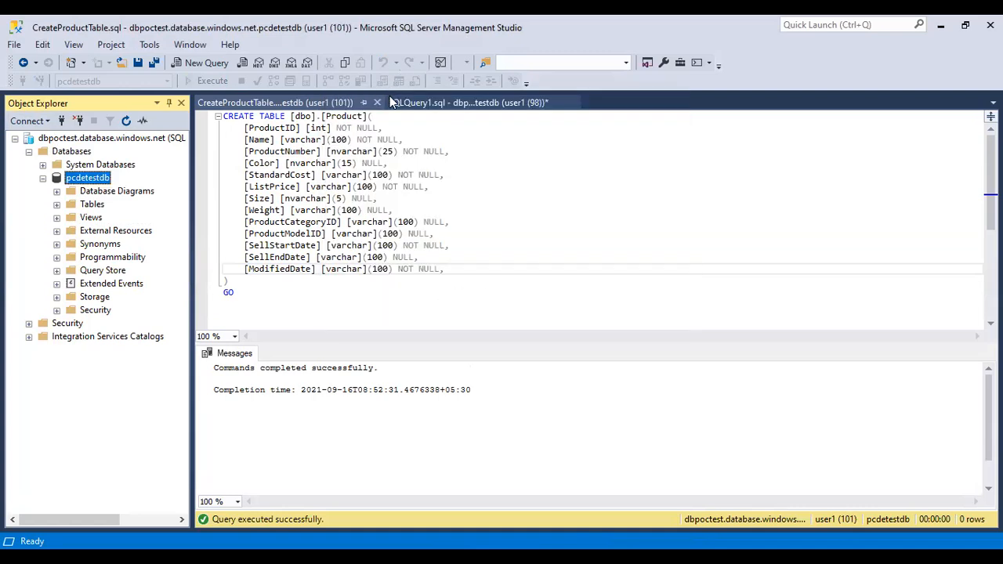
click(321, 103)
click(414, 103)
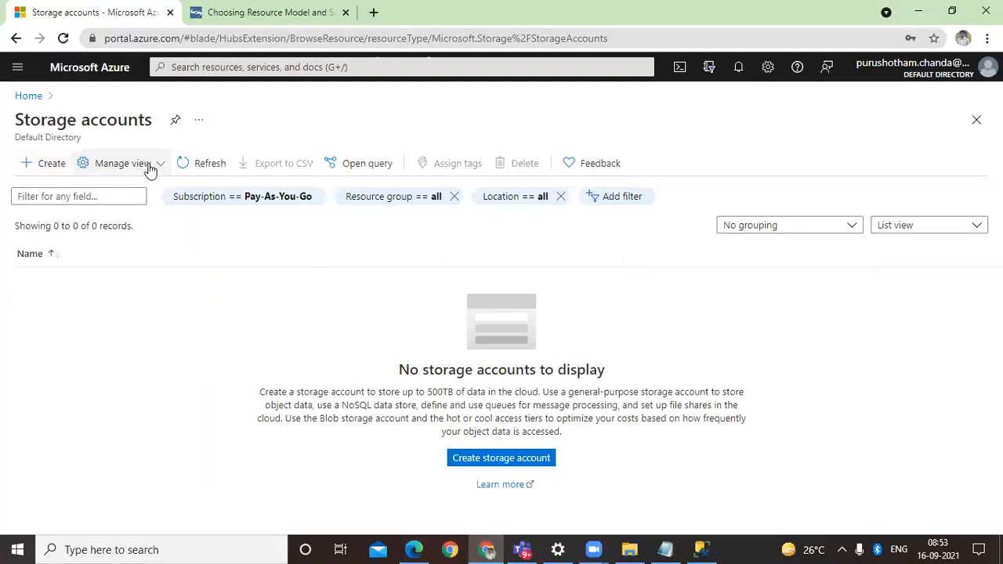
Step: Start creating a storage account under Visual Studio Enterprise Subscription in the AzureDePOCs resource group
click(500, 459)
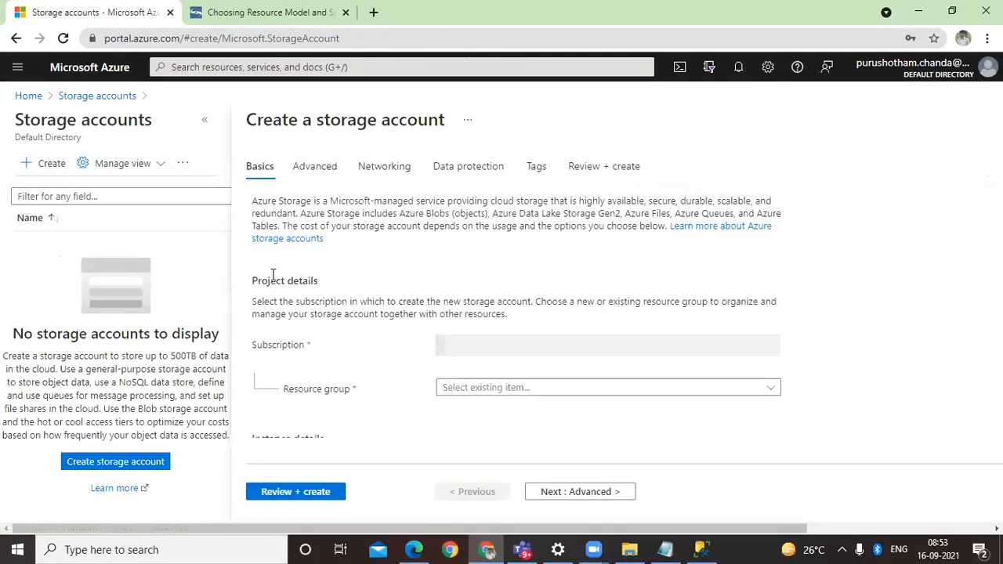
click(499, 343)
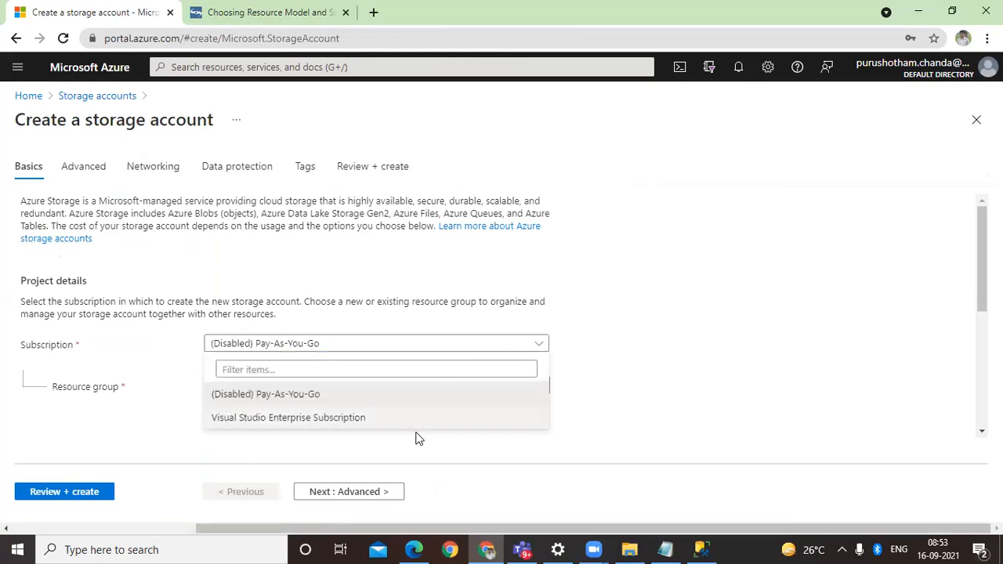
click(405, 416)
click(387, 390)
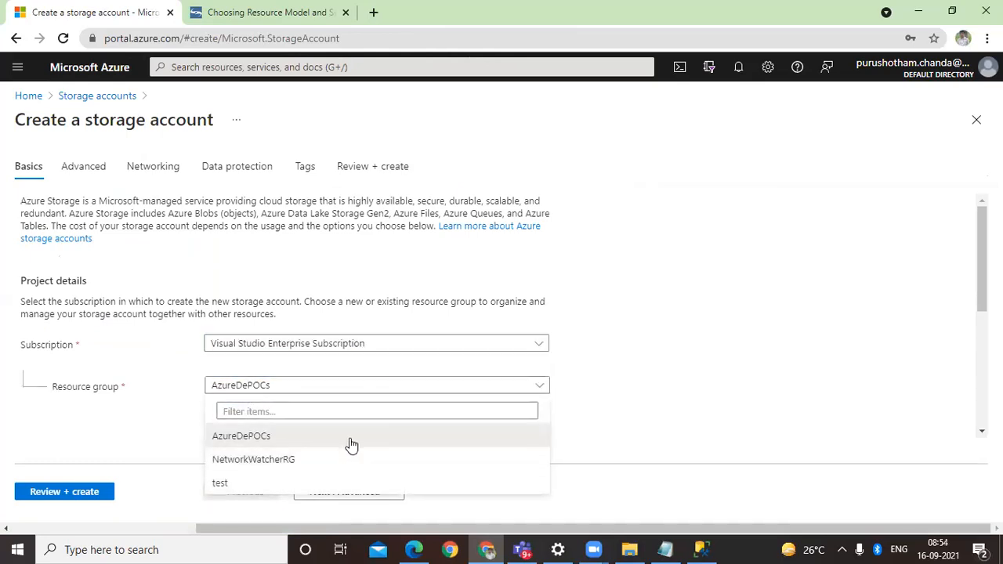
click(350, 437)
Step: Name the storage account pcdestestblob and set its redundancy to Locally-redundant storage (LRS)
scroll(611, 428, down, 3)
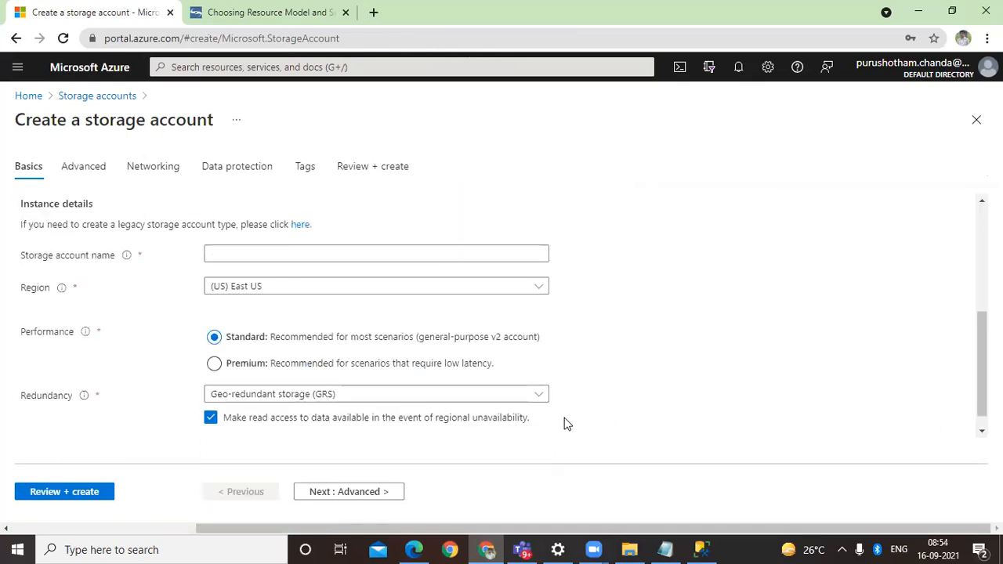
click(294, 256)
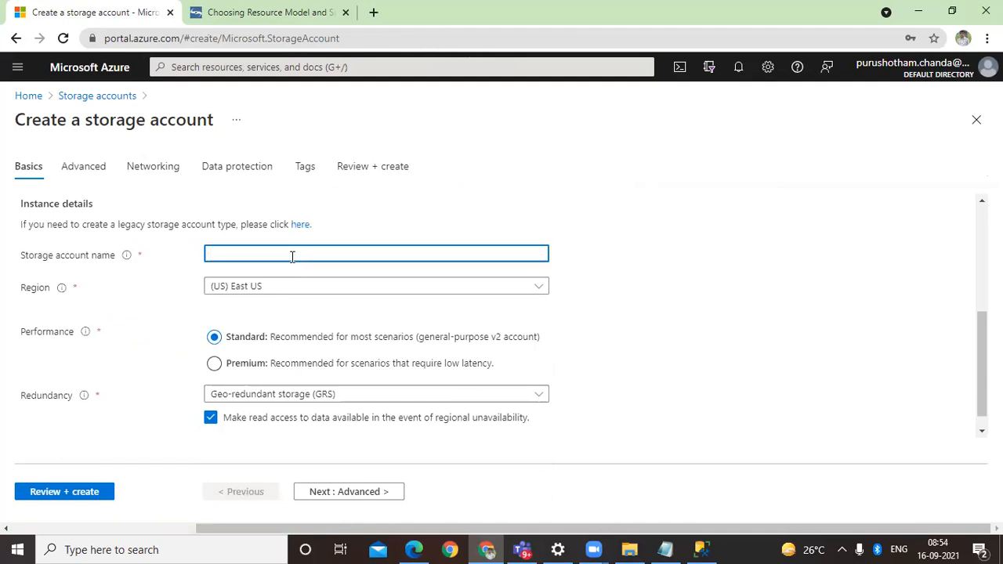
text(pcdestestst)
key(BackSpace)
key(BackSpace)
text(blob)
click(389, 400)
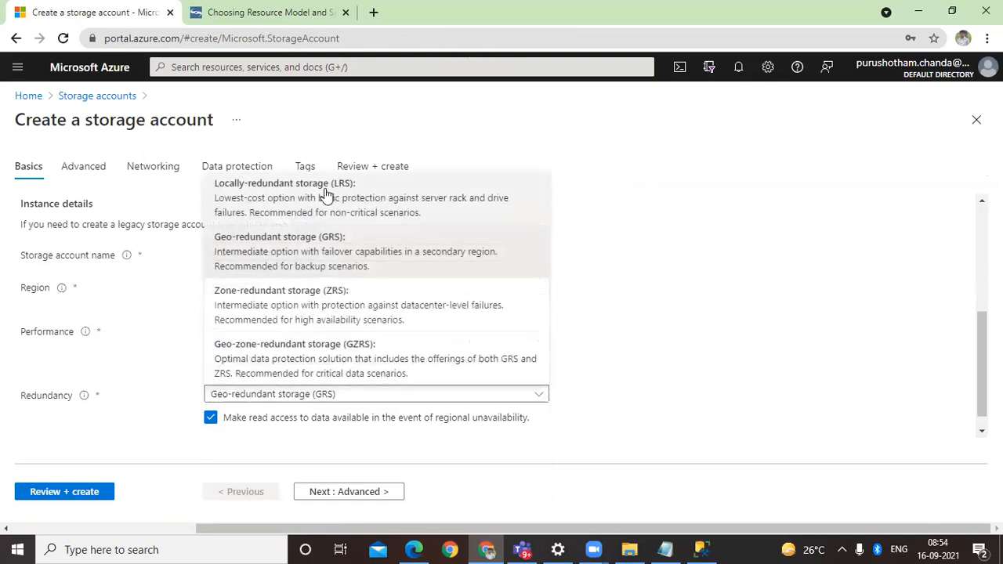
click(326, 192)
Step: In the storage account's advanced settings, choose the Cool access tier and enable the hierarchical namespace
click(389, 494)
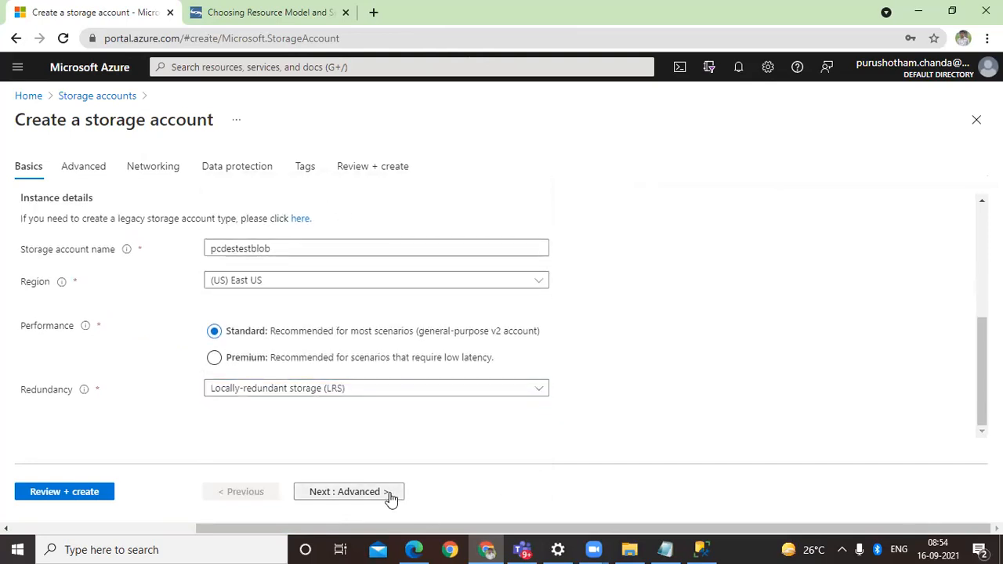
scroll(322, 347, down, 5)
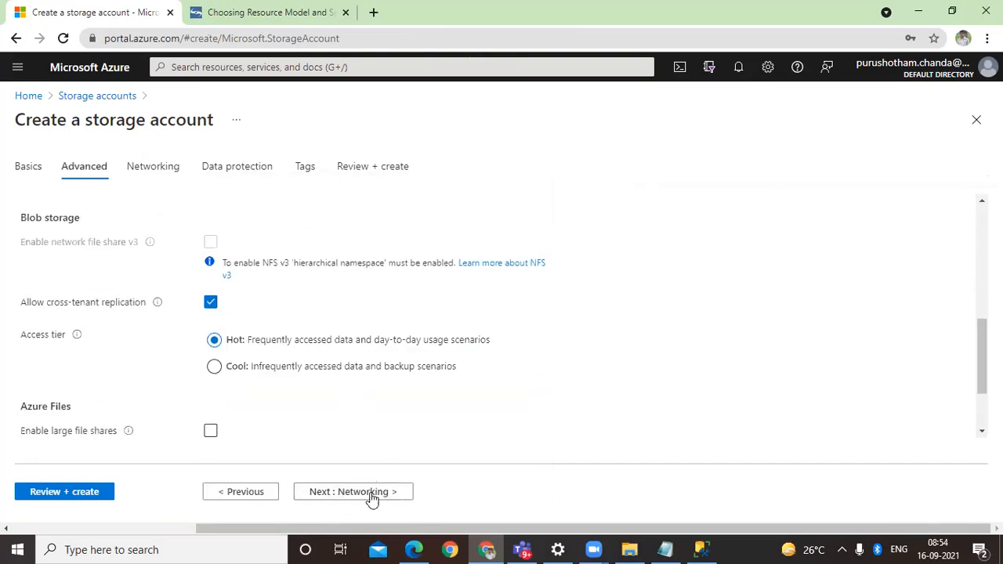
click(368, 368)
scroll(374, 436, up, 2)
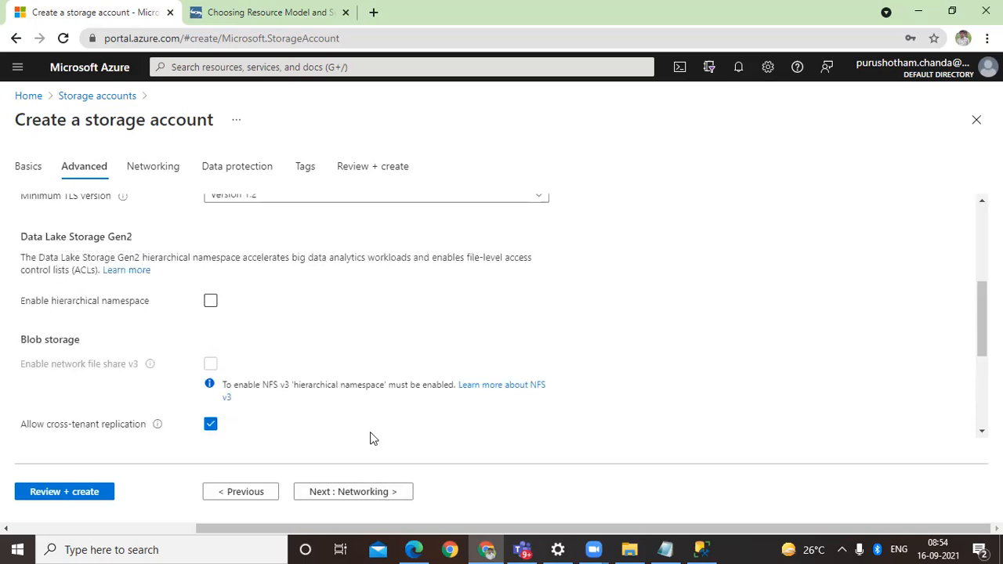
click(210, 304)
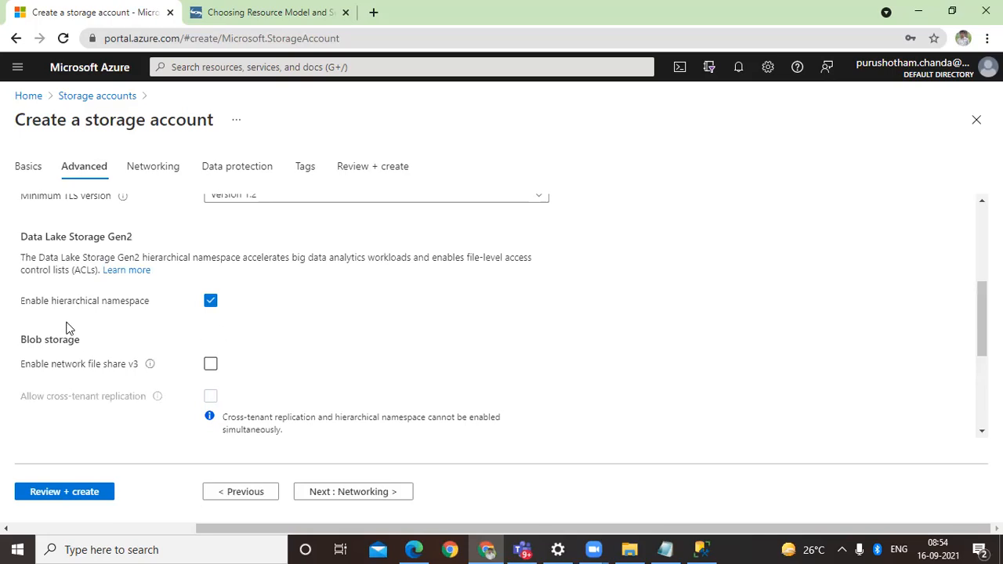
scroll(272, 340, down, 3)
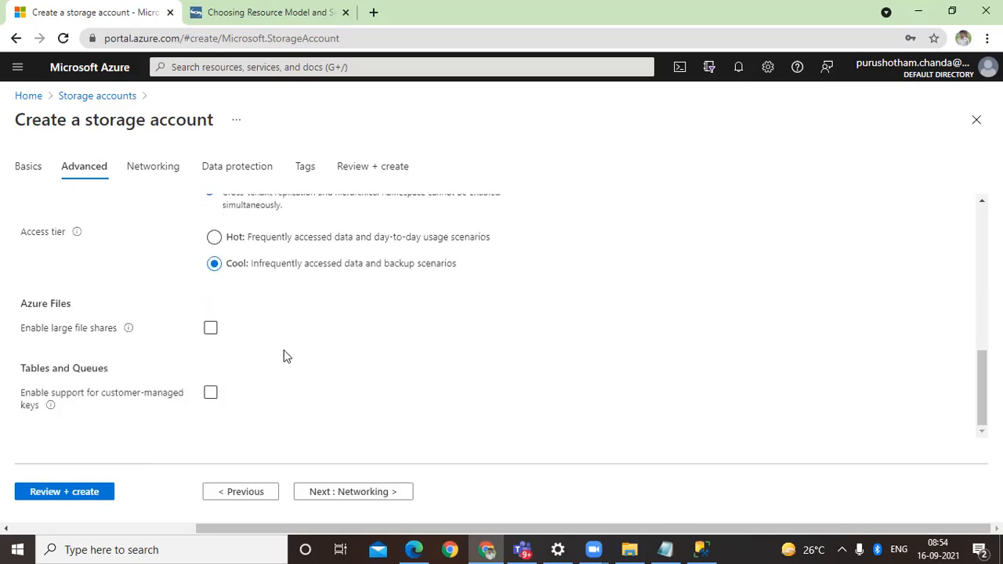
Step: Keep the default networking, data protection and tag settings, and create the storage account
click(385, 494)
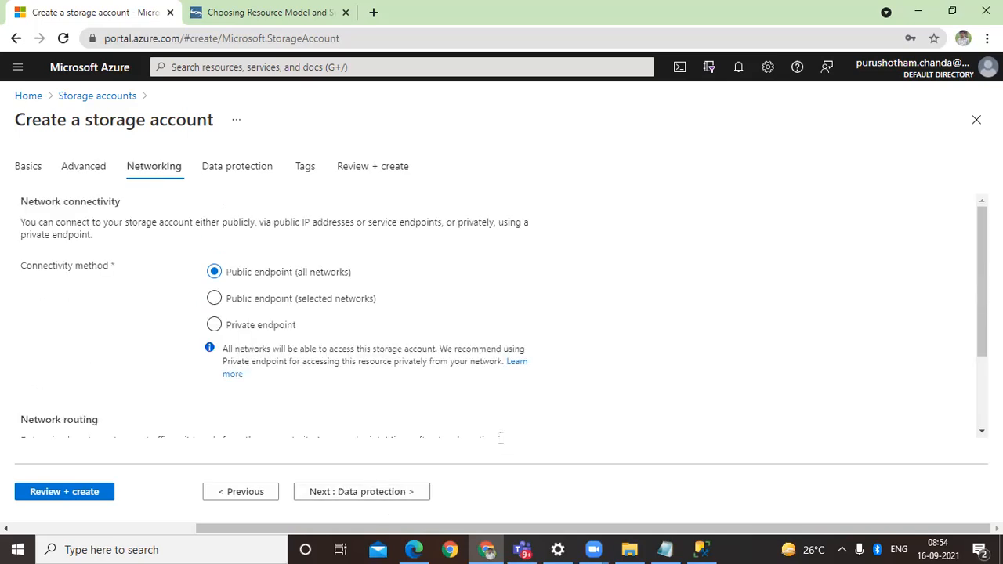
scroll(491, 431, down, 3)
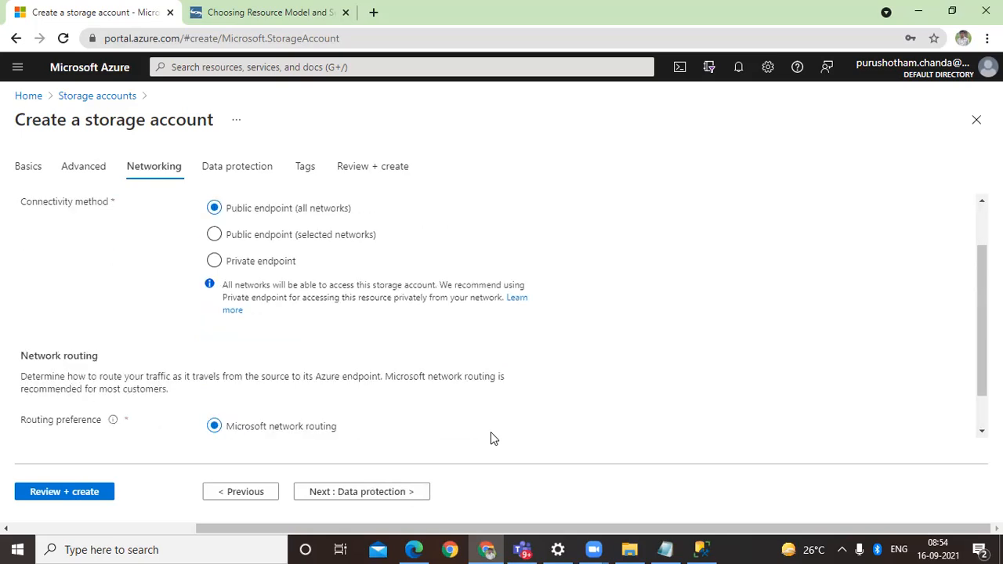
scroll(490, 432, up, 3)
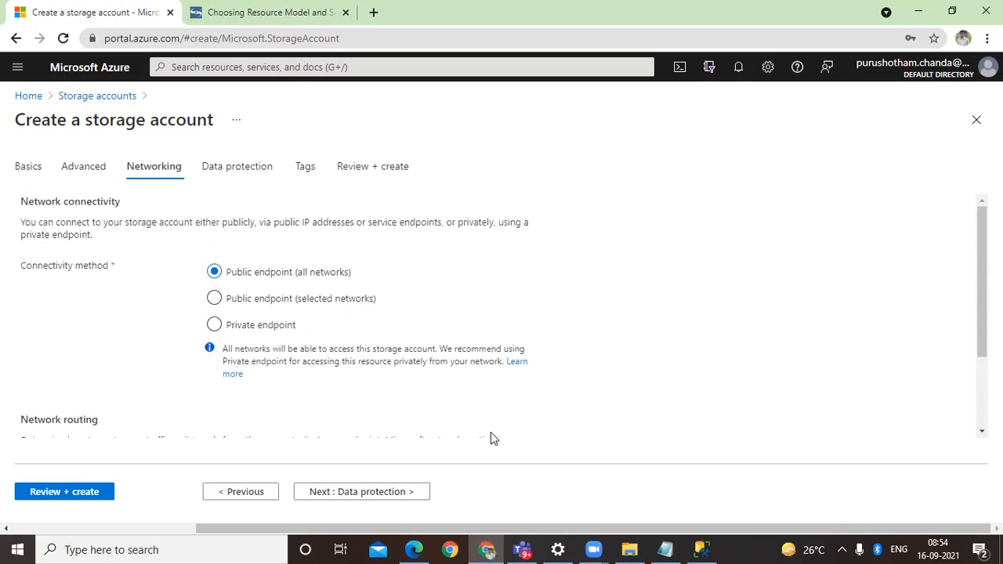
scroll(493, 437, down, 3)
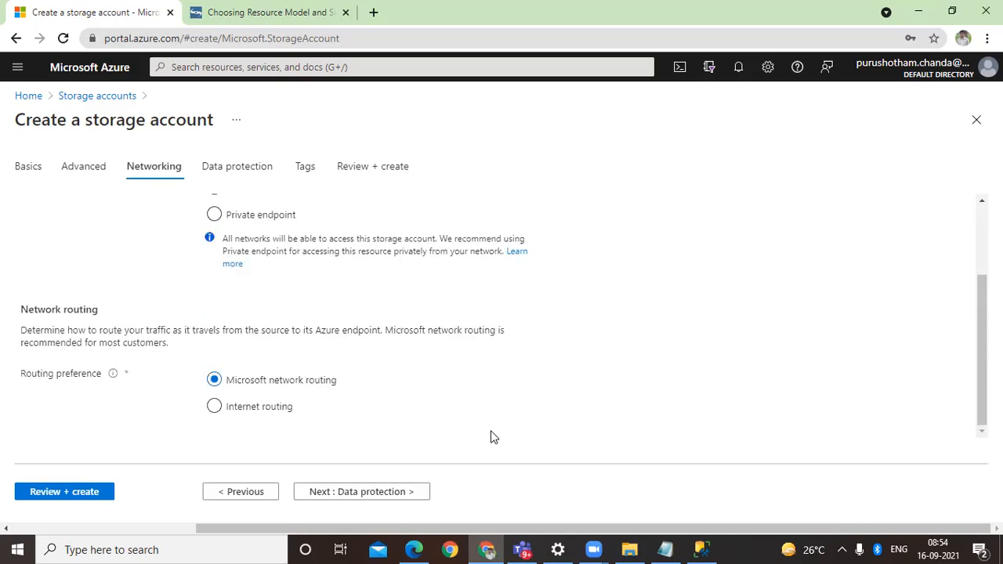
click(410, 495)
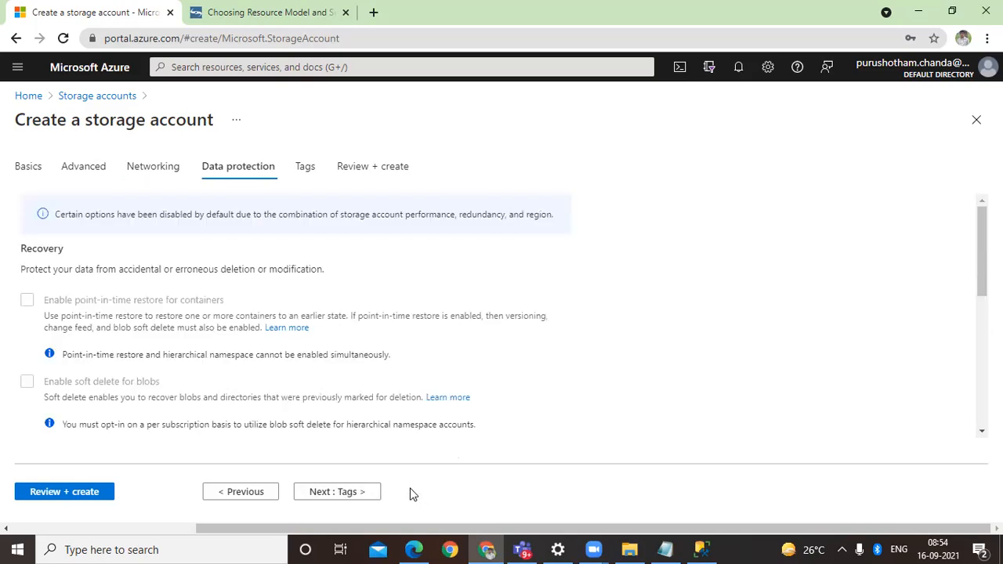
click(358, 500)
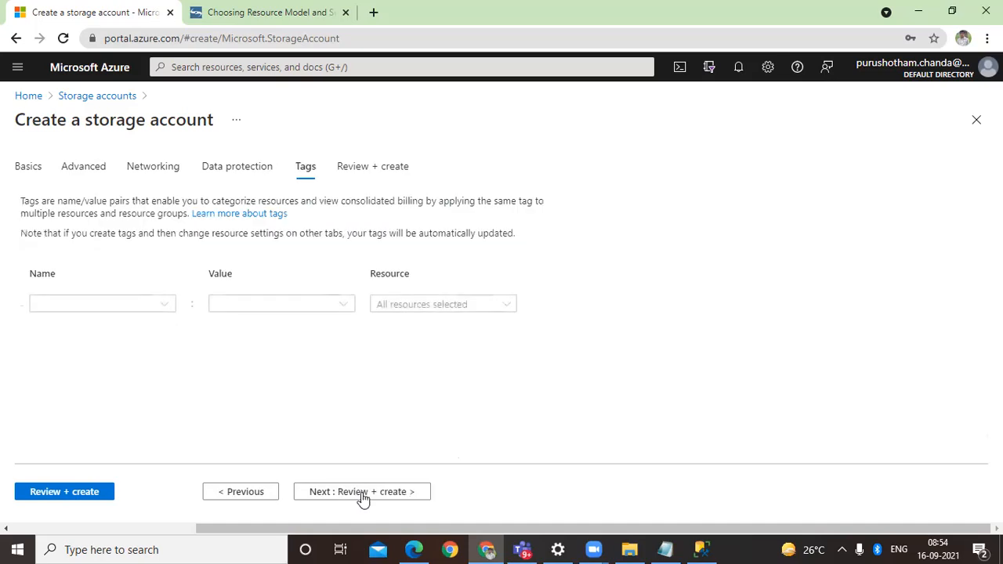
click(366, 498)
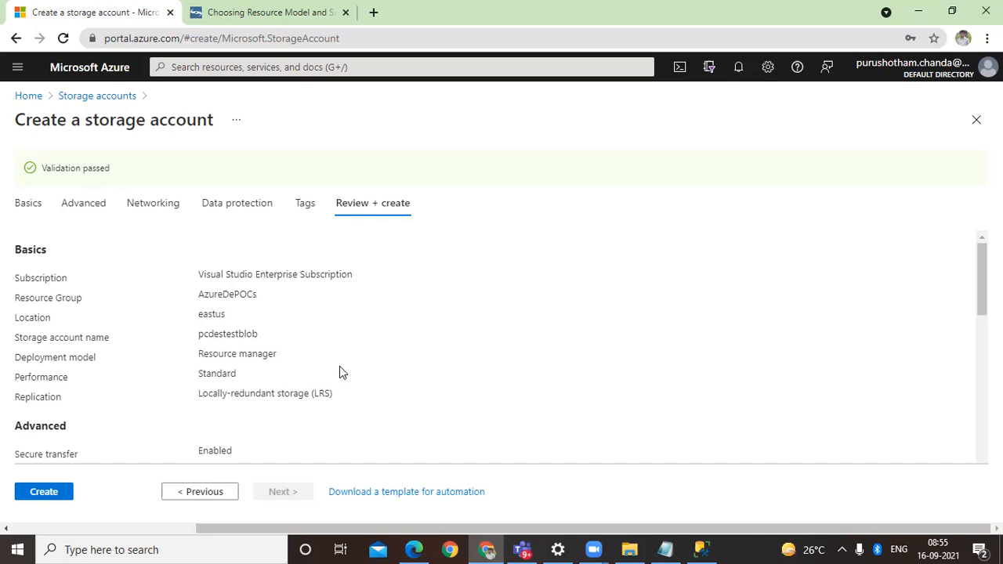
click(38, 491)
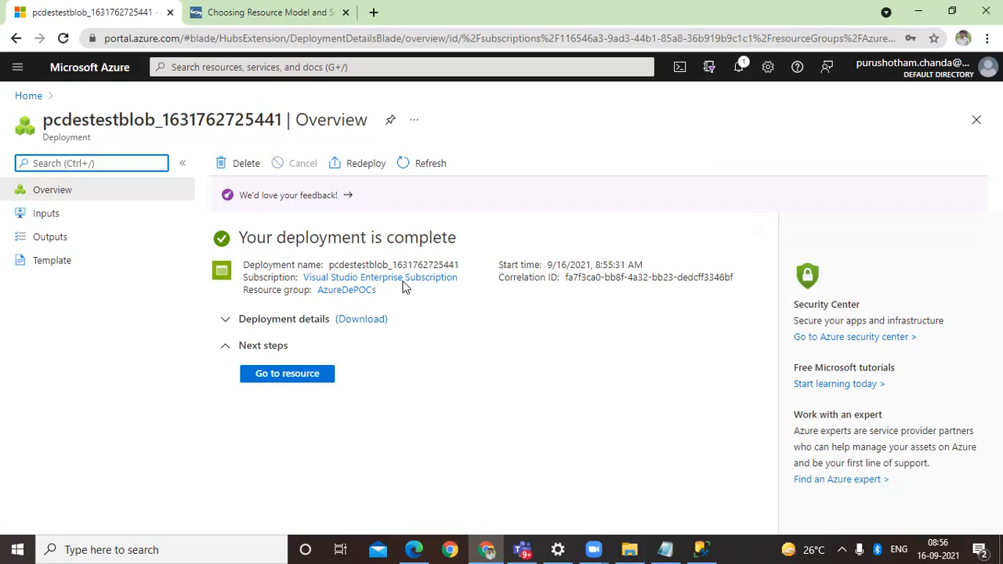
Step: Open the deployed storage account and create a container named source with Container (anonymous read access for containers and blobs) access
click(292, 376)
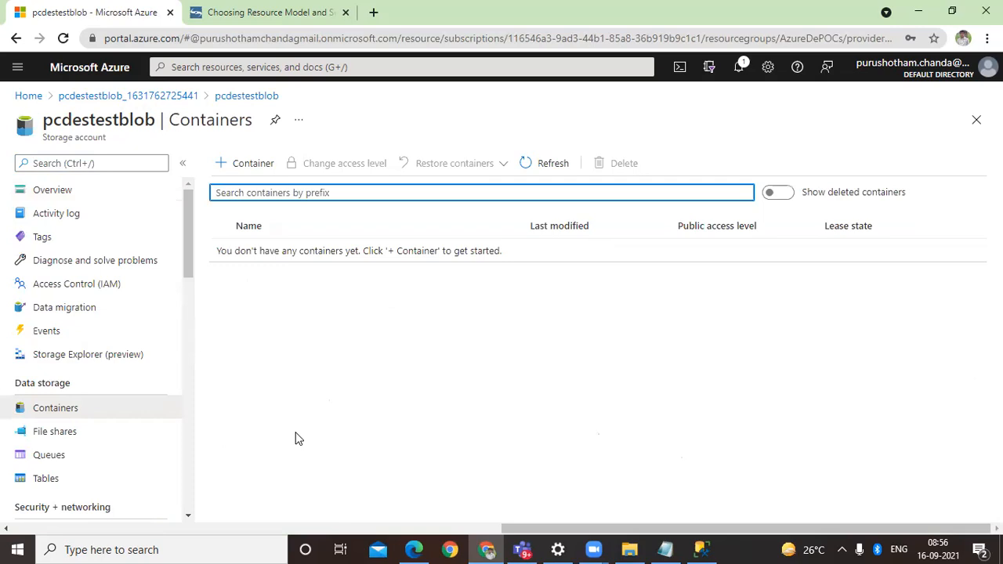
click(265, 164)
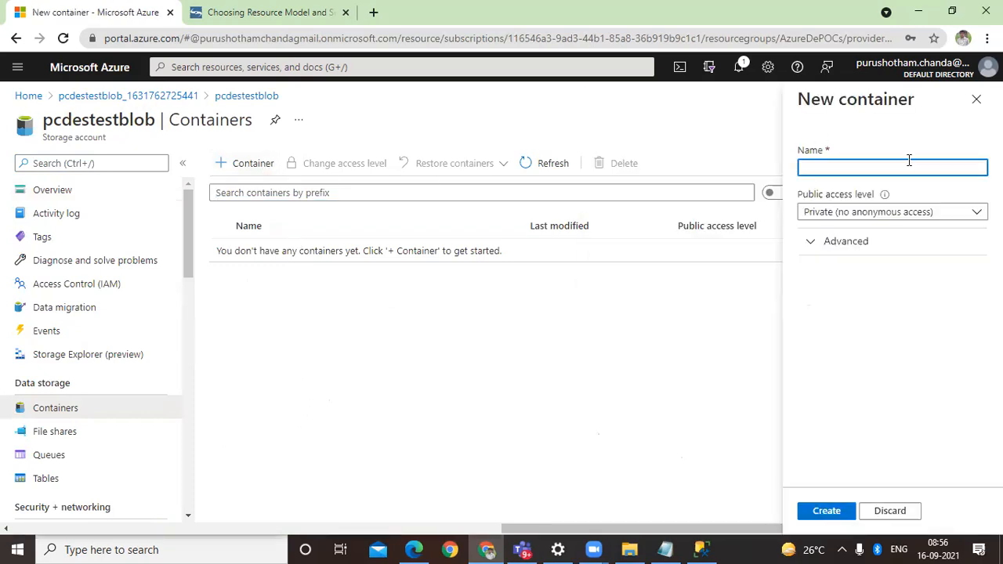
text(source)
click(895, 218)
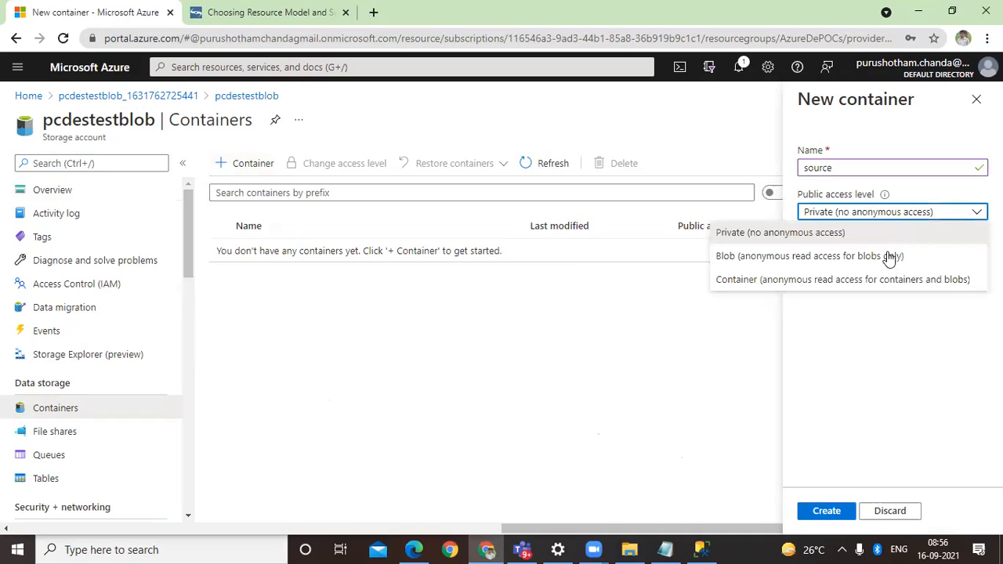
click(819, 278)
click(729, 512)
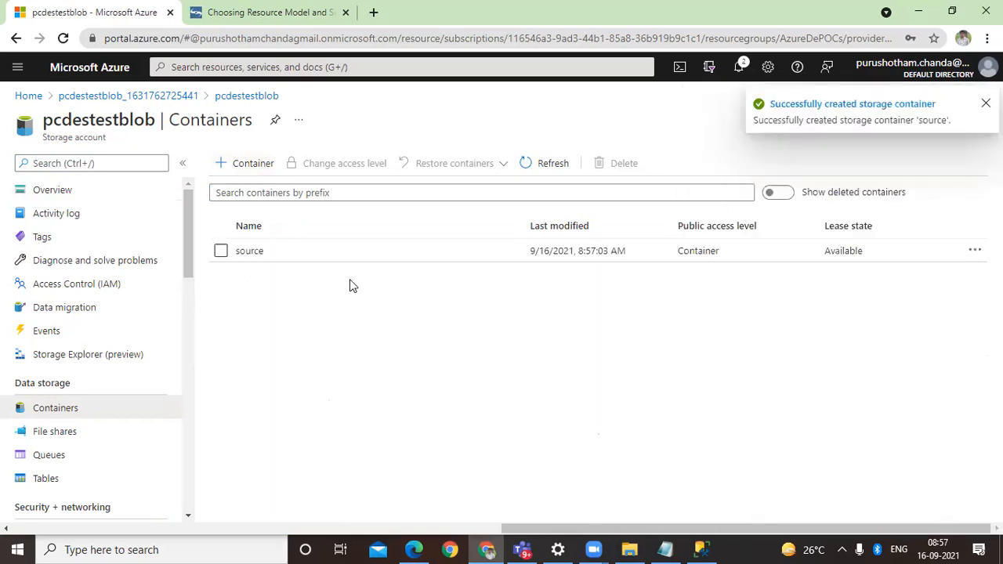
Step: Add a directory named Product inside the source container
click(238, 255)
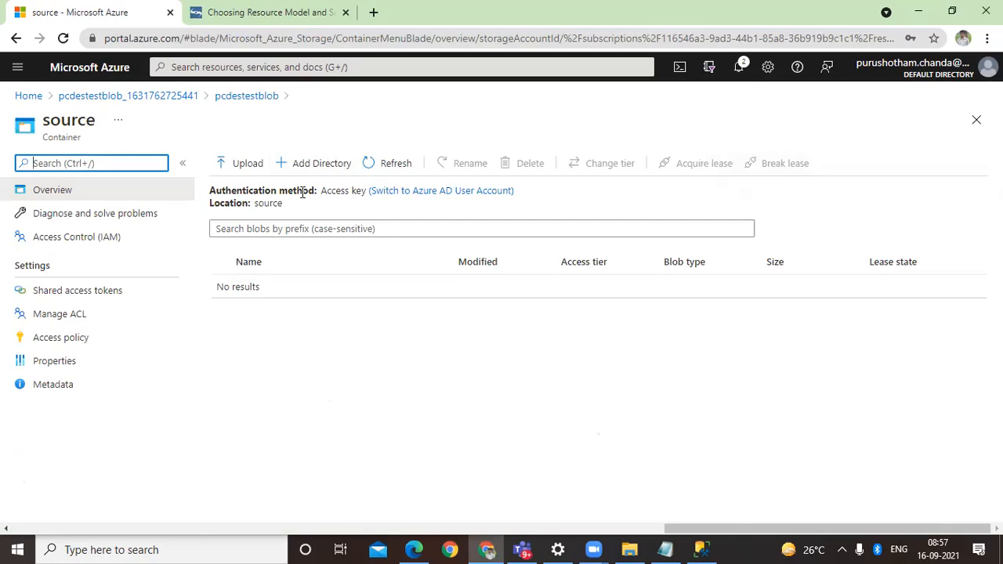
click(323, 169)
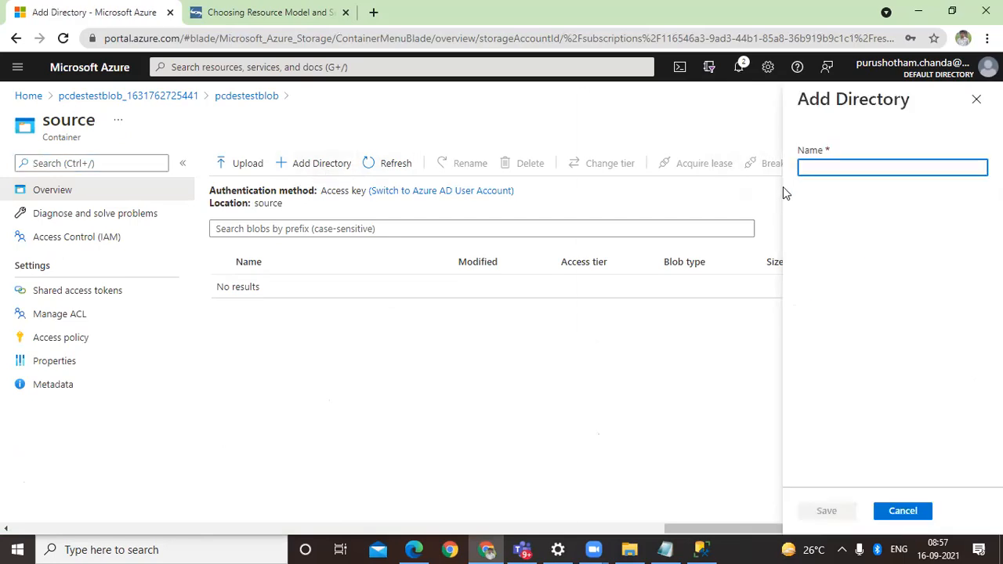
text(Product)
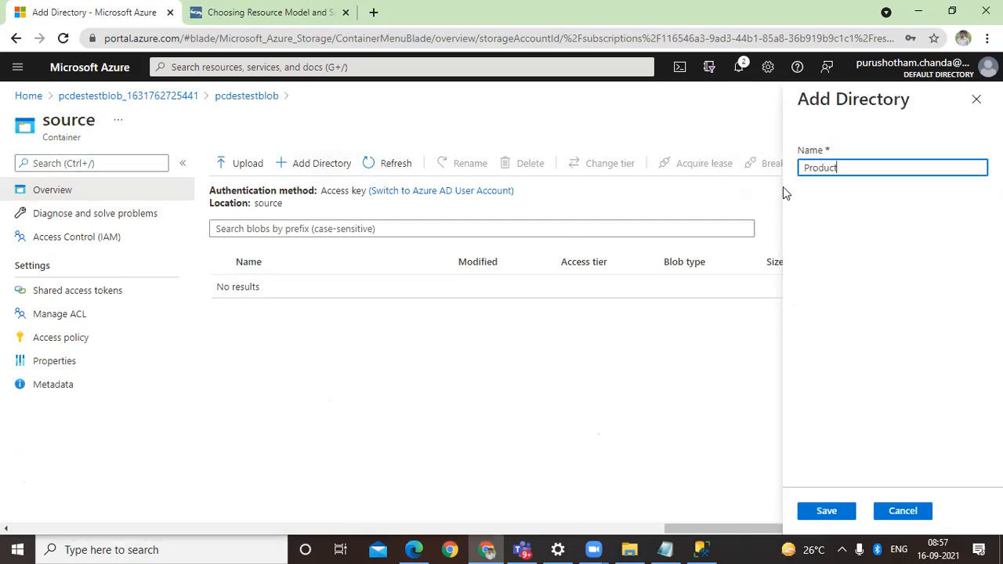
click(826, 511)
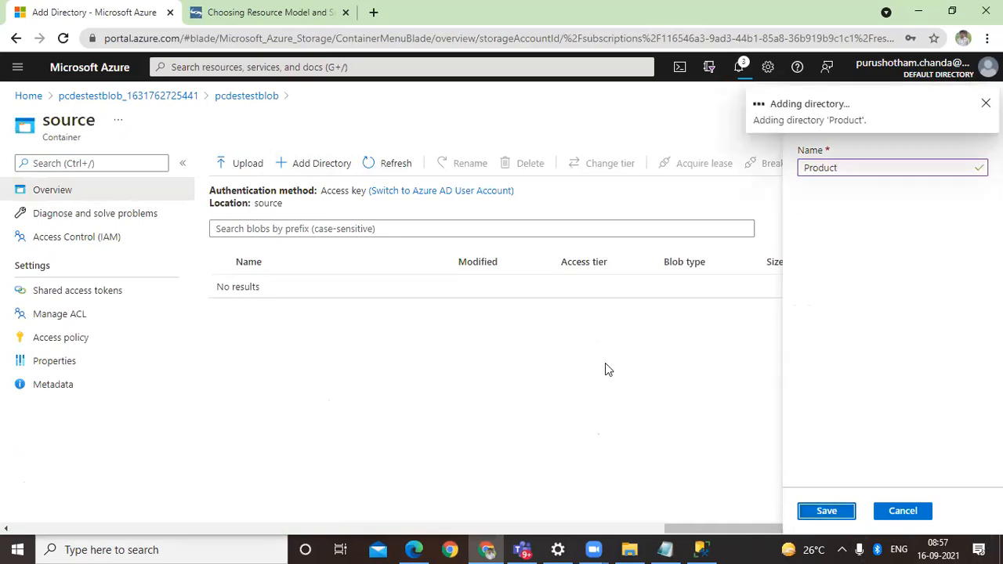
Step: Upload Product.csv and ProductCategory.csv from the nested Resources folder in Downloads to the source container
click(242, 166)
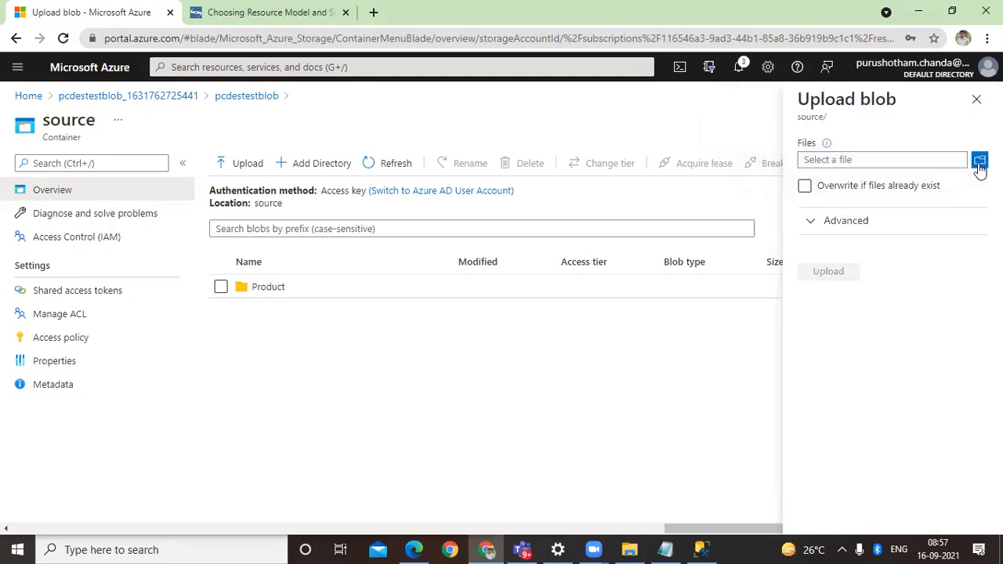
click(980, 160)
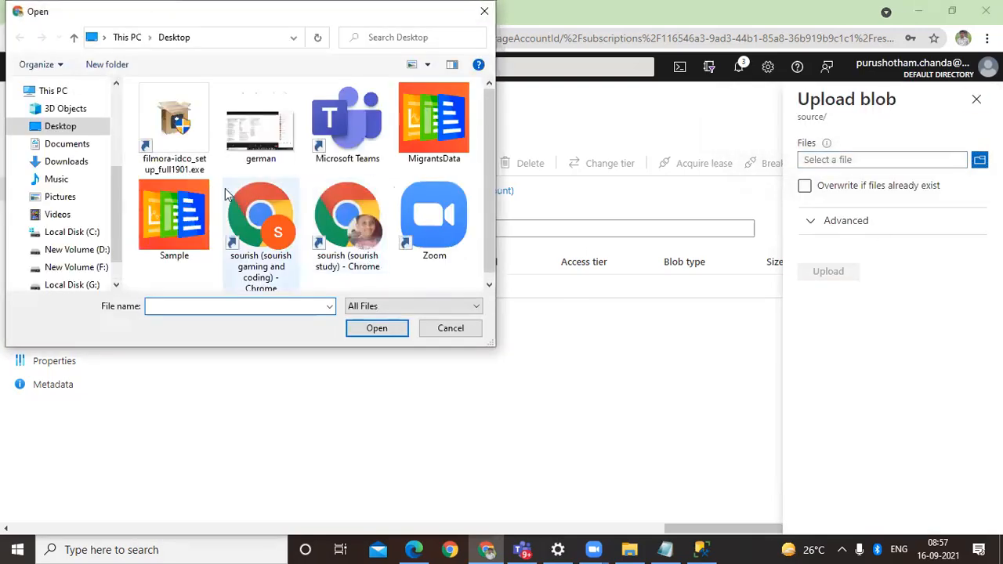
click(73, 168)
double_click(270, 157)
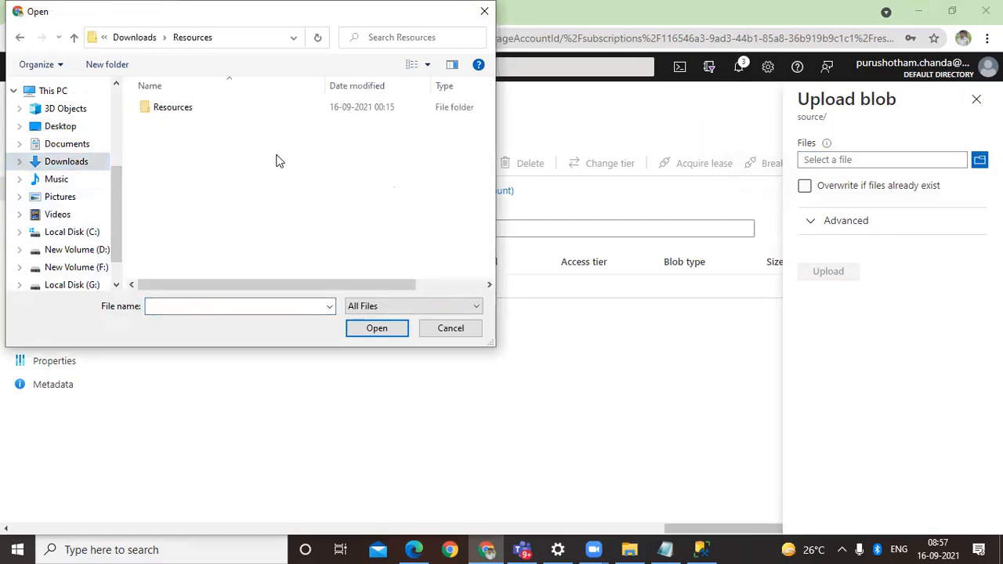
double_click(179, 114)
click(185, 140)
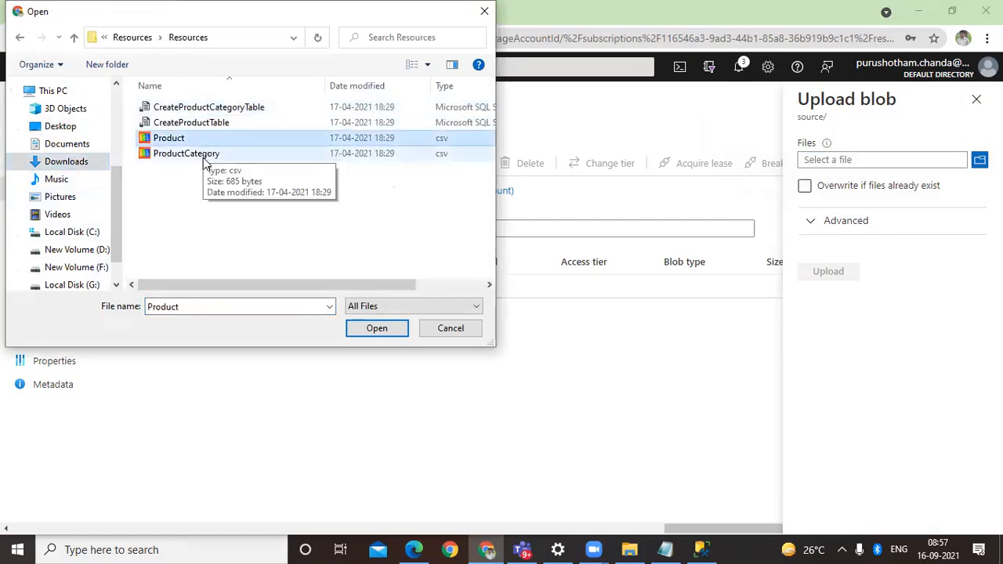
ctrl+click(187, 153)
click(365, 328)
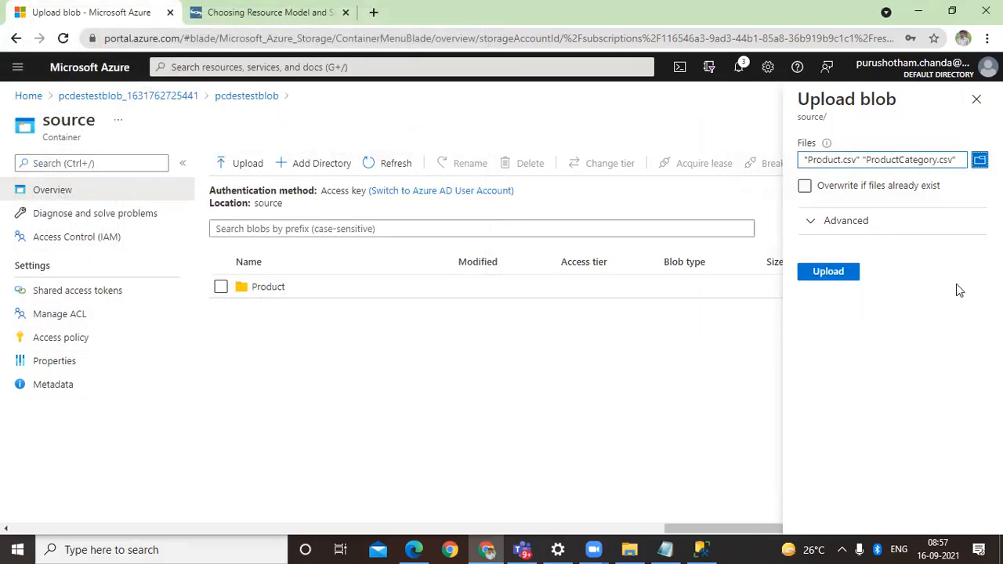
click(843, 274)
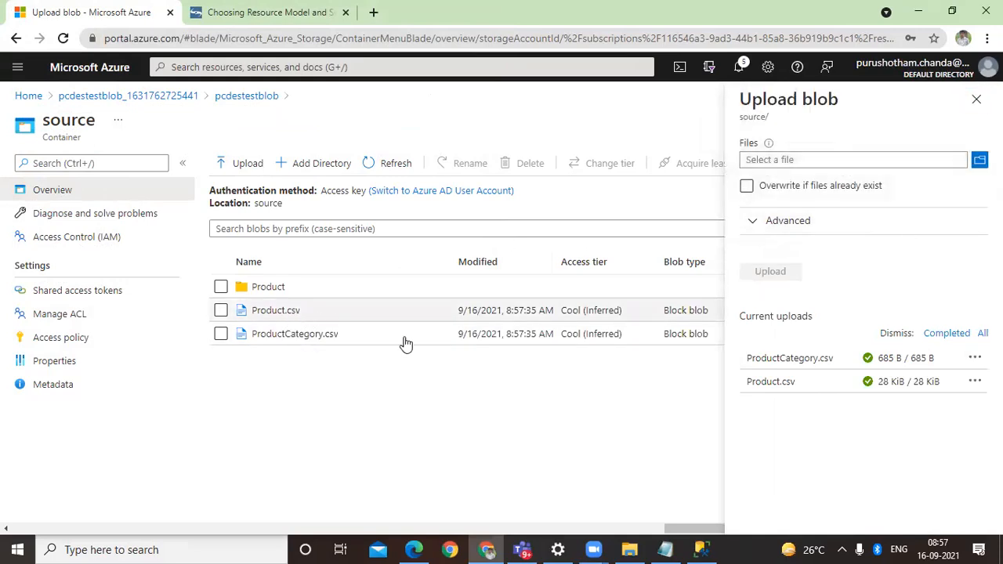
click(245, 12)
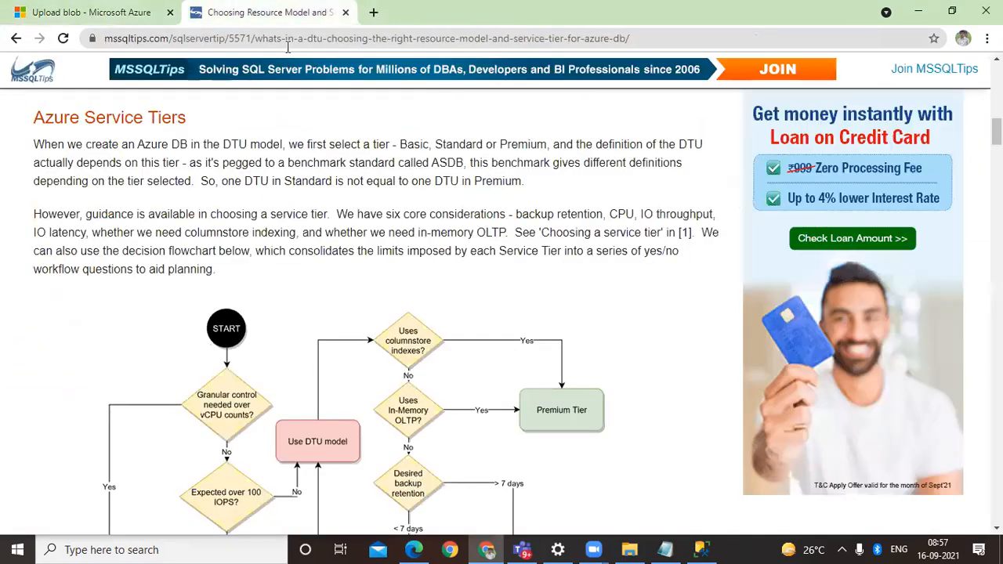
click(115, 8)
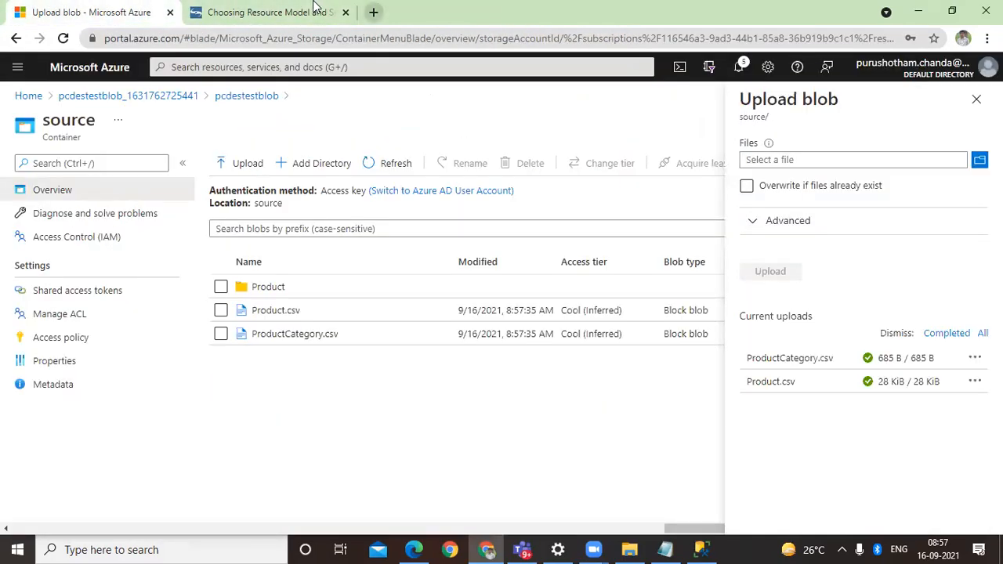
Step: Open adf.azure.com in a new browser tab, without the suggested pipeline path
key(ctrl+t)
text(adf)
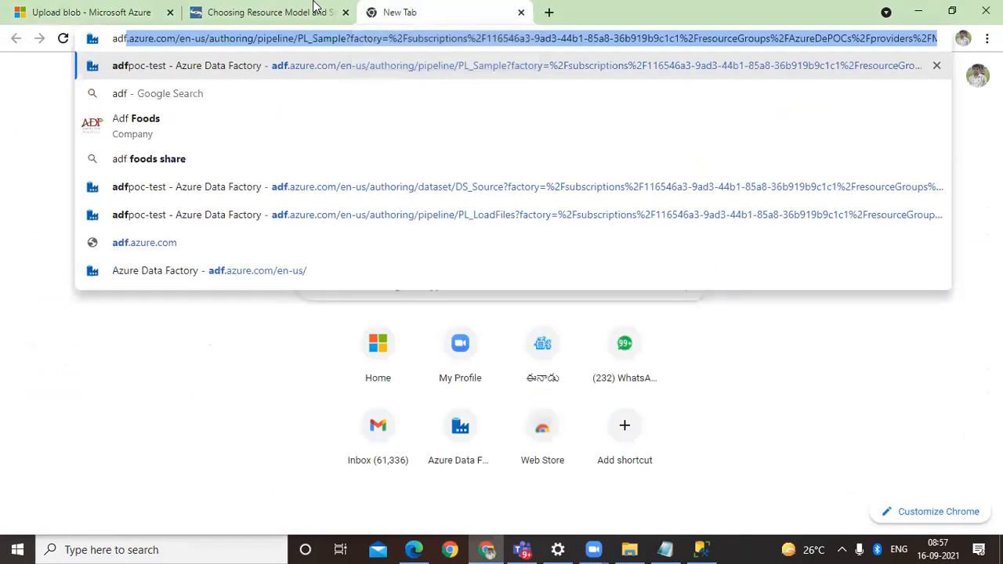
text(.a)
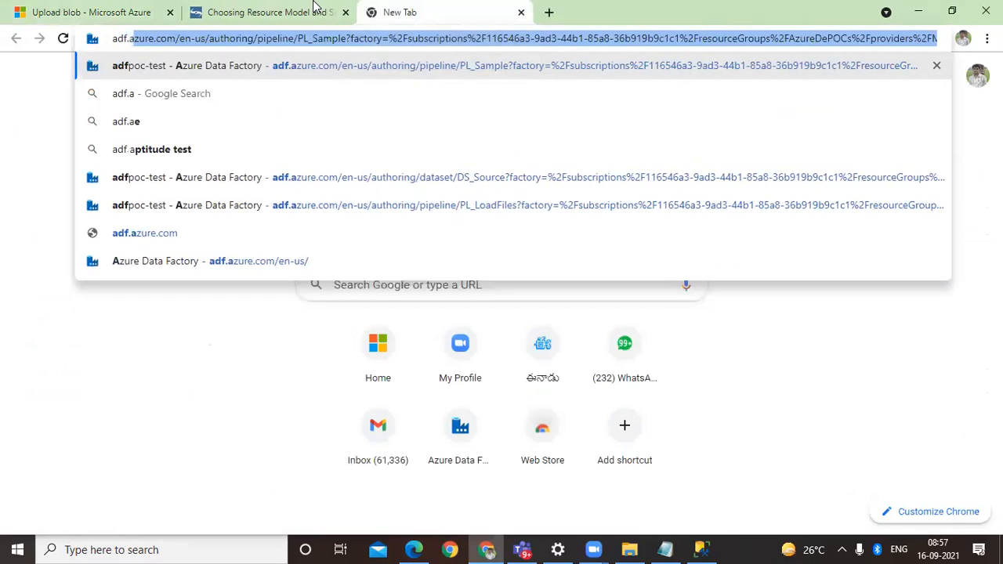
click(178, 38)
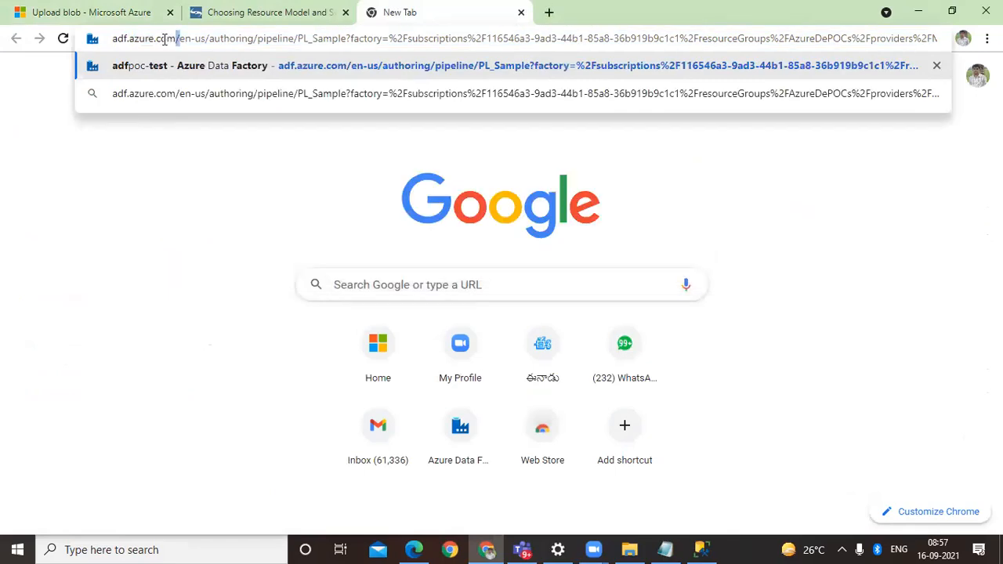
key(ctrl+a)
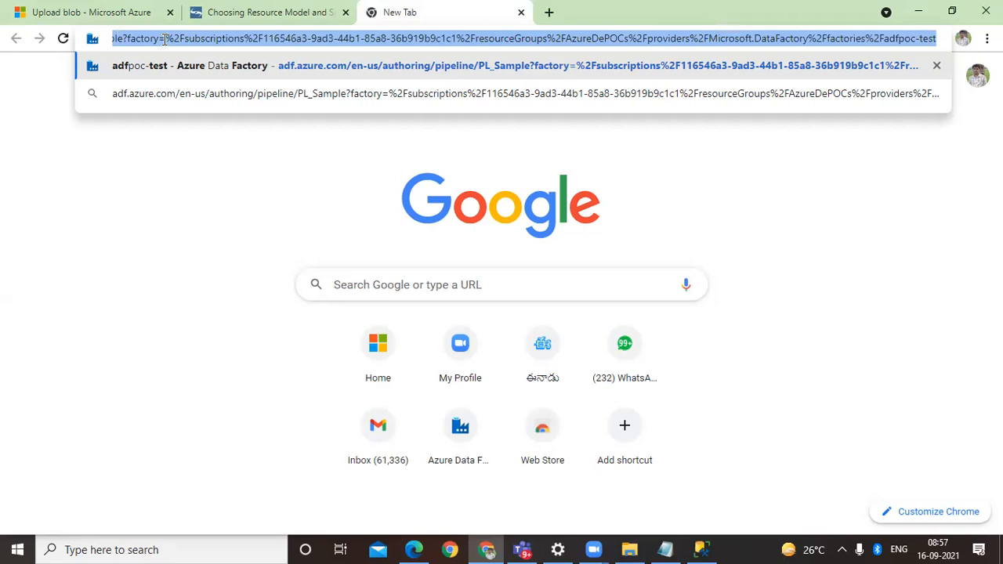
right_click(165, 39)
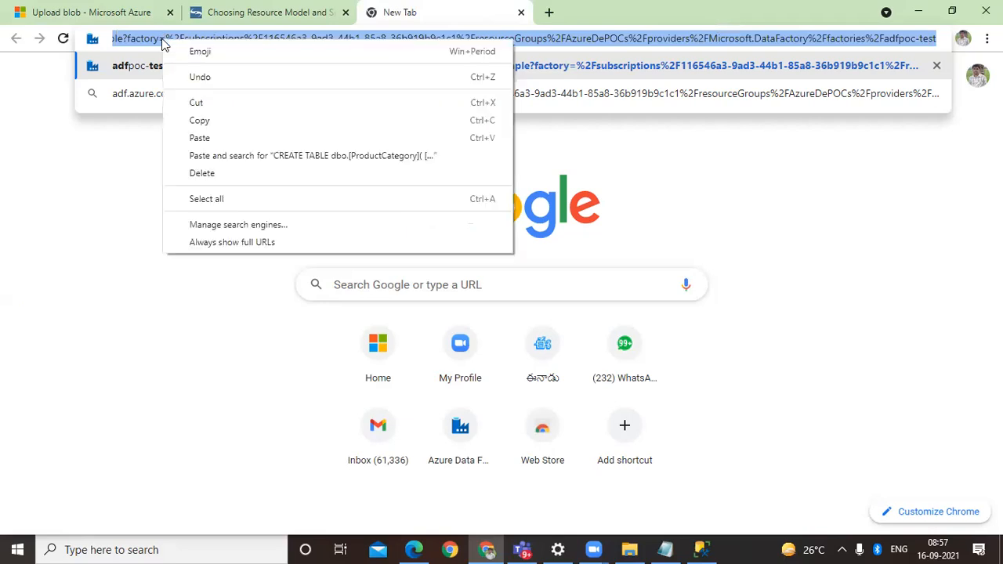
click(196, 103)
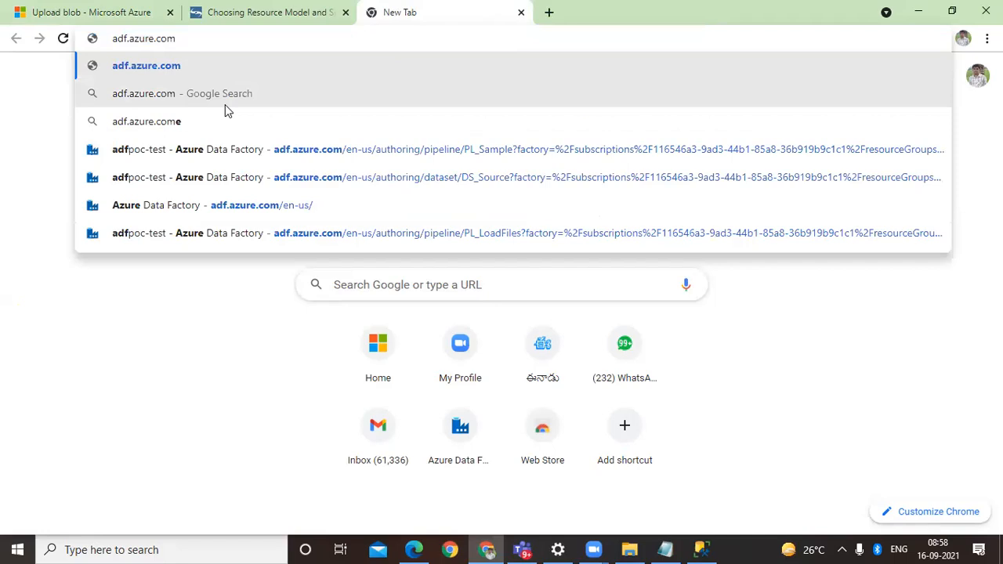
key(Return)
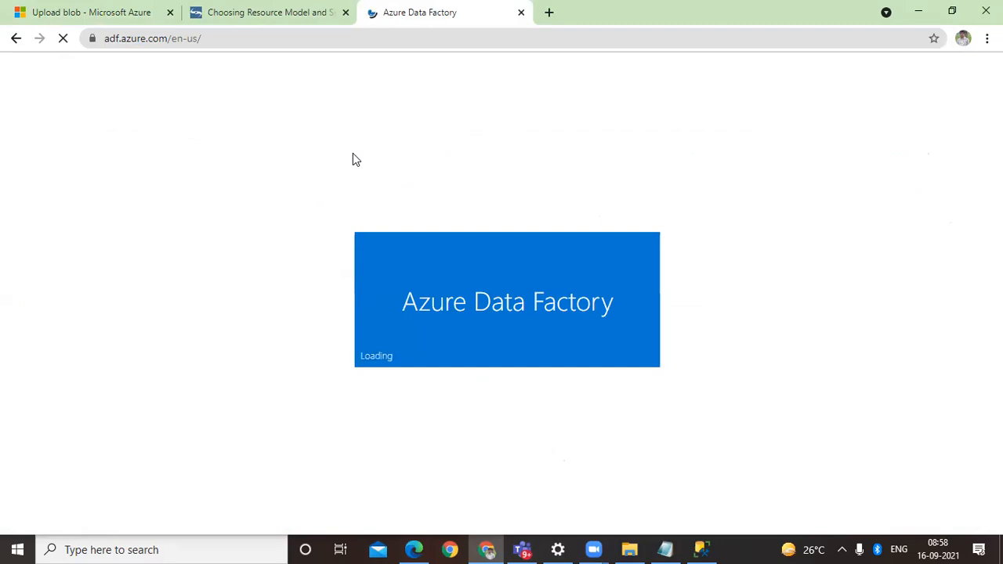
click(283, 6)
click(449, 13)
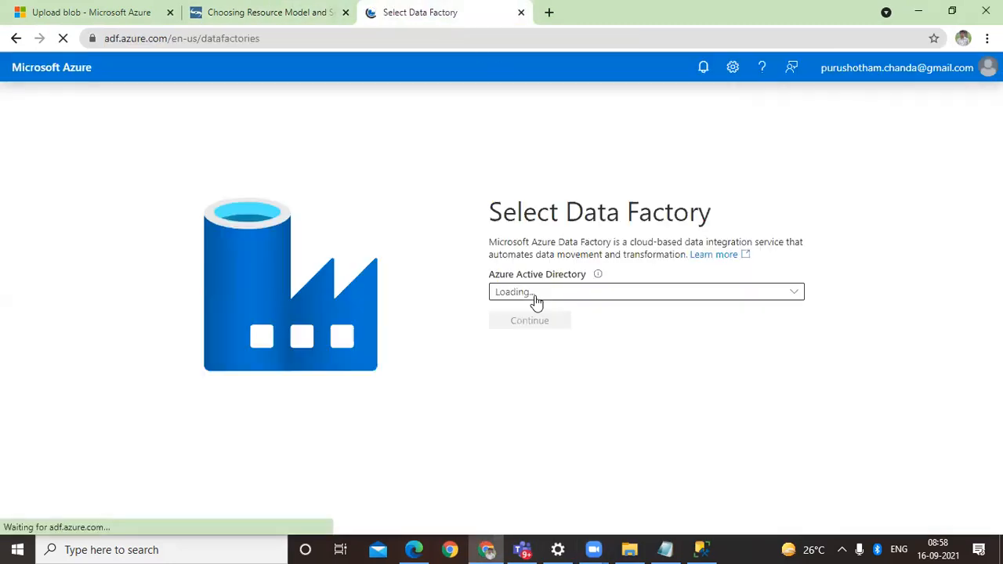
Step: Select the adfpoc-test data factory under the Default Directory and Visual Studio Enterprise Subscription, and continue into it
click(543, 296)
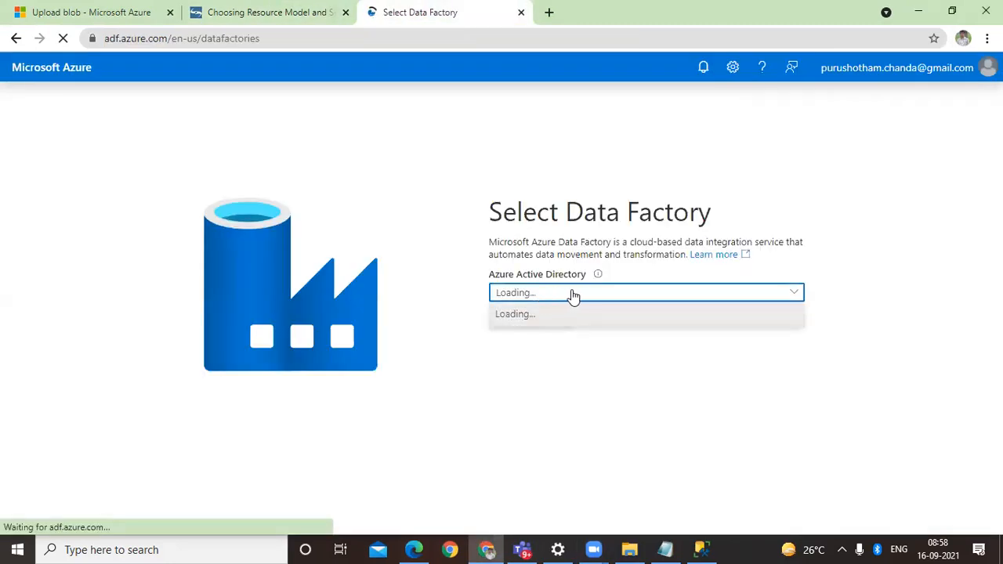
click(586, 317)
click(586, 359)
click(584, 381)
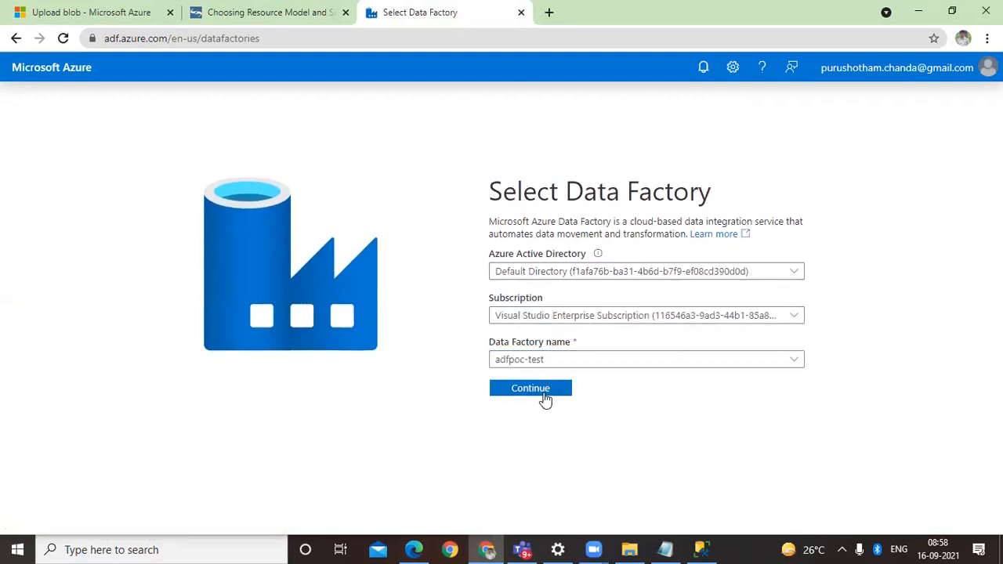
click(544, 395)
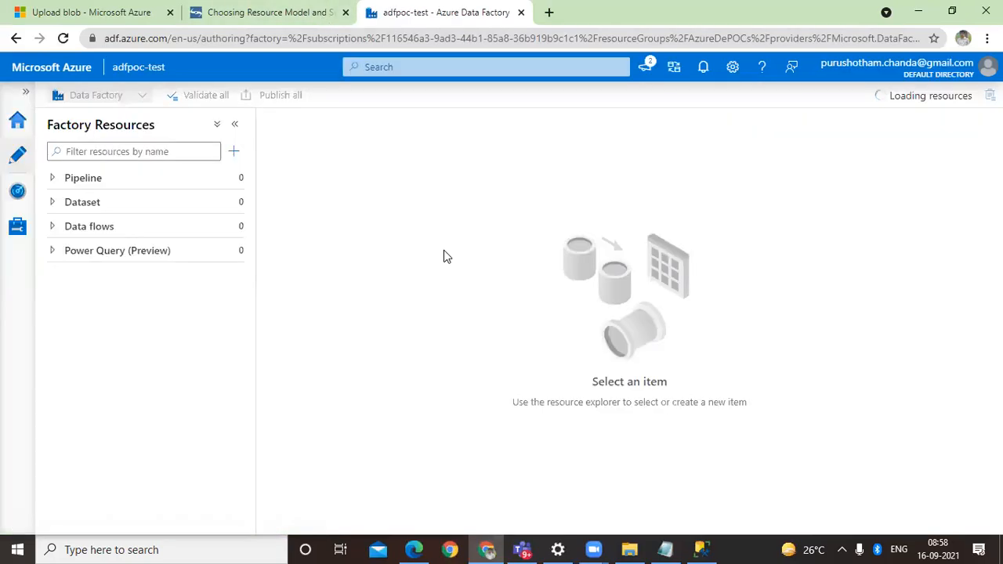
Step: Create a new pipeline in the factory and name it PL_DBLoad
click(120, 177)
click(233, 151)
click(289, 174)
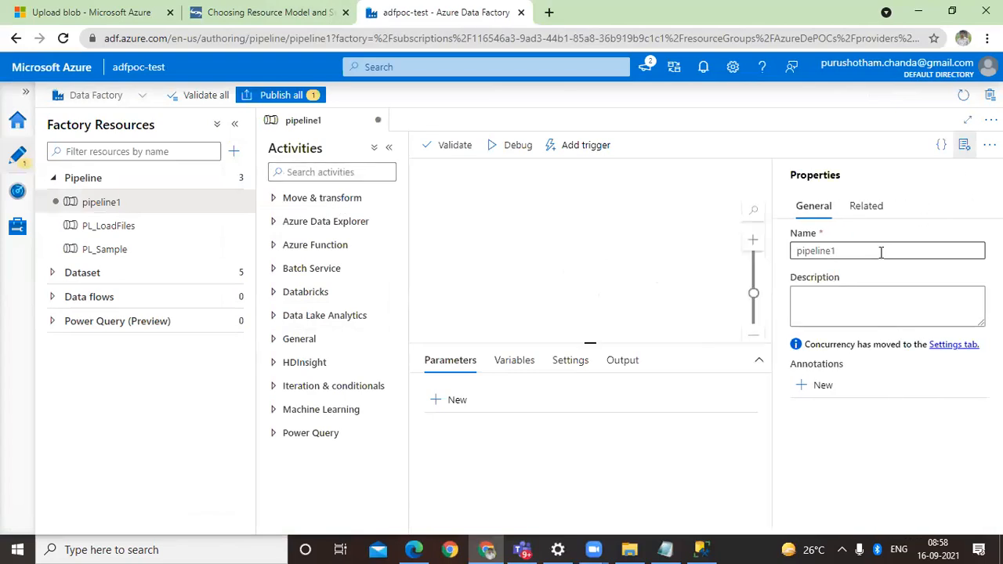
double_click(880, 252)
text(PL)
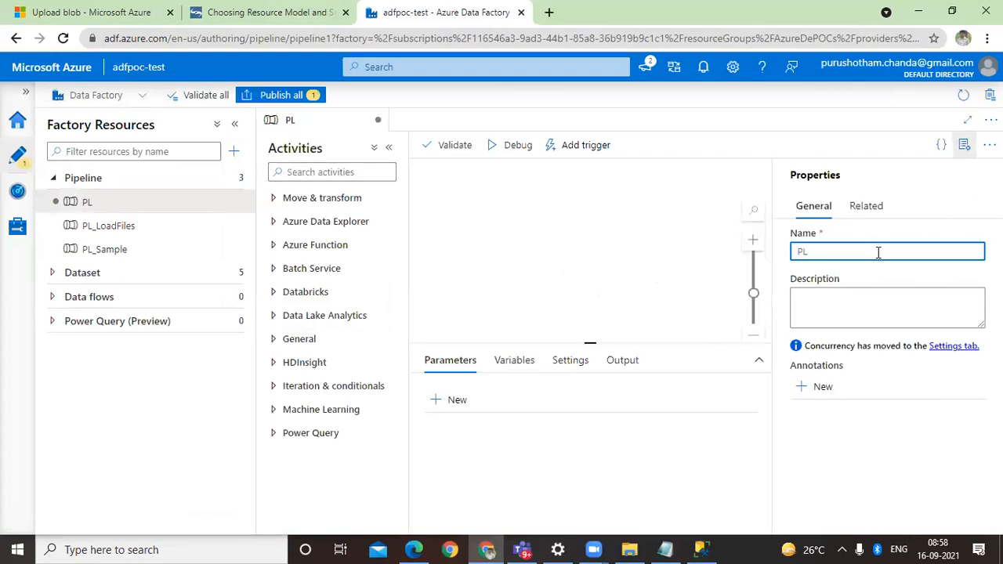
text(_DBLoad)
click(965, 146)
Step: Find the Copy data activity and place it on the PL_DBLoad canvas
click(360, 174)
text(cop)
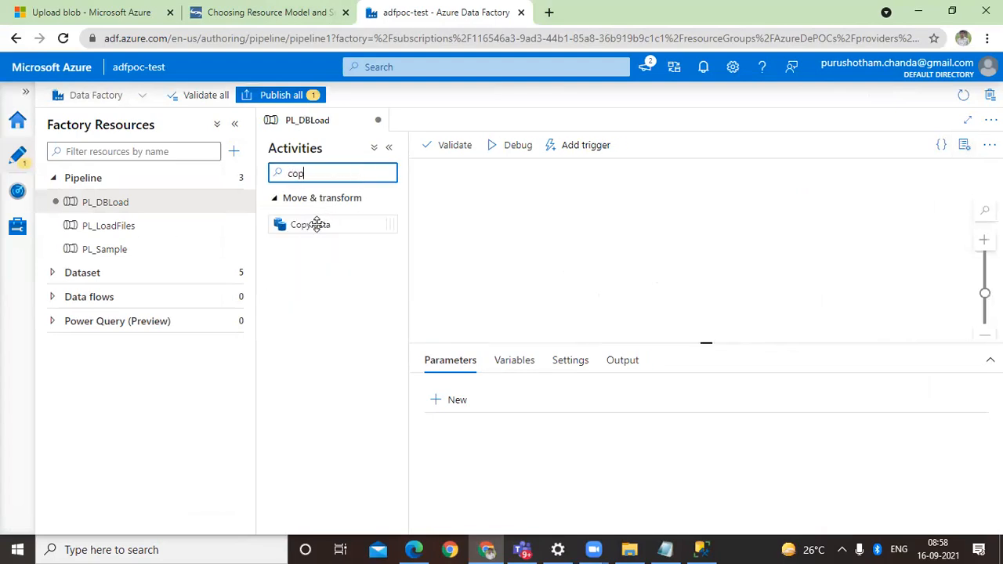
drag(320, 224, 478, 199)
Step: Start a new sink dataset for the Copy data activity with Azure SQL Database as the data store
click(535, 360)
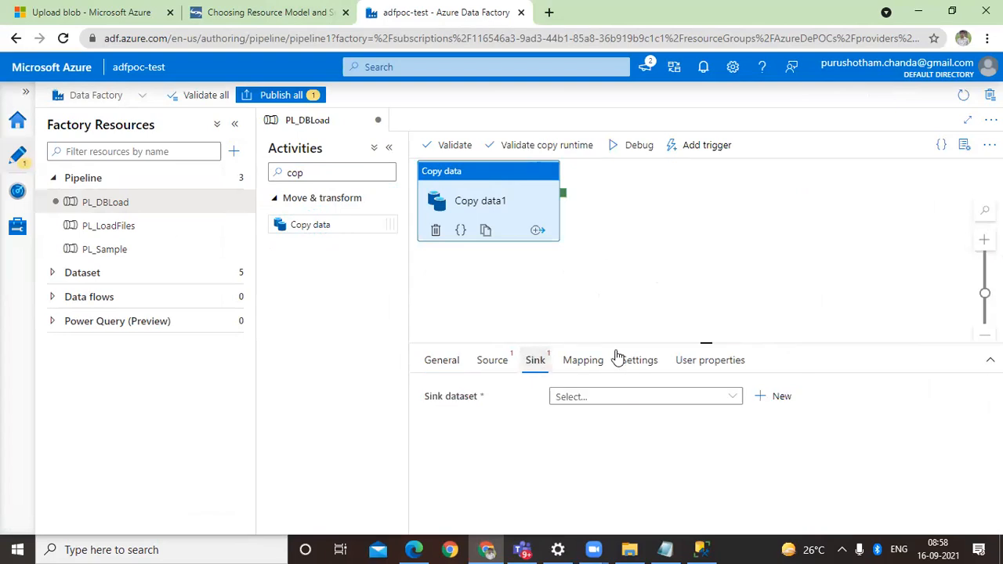
drag(707, 343, 706, 286)
click(631, 350)
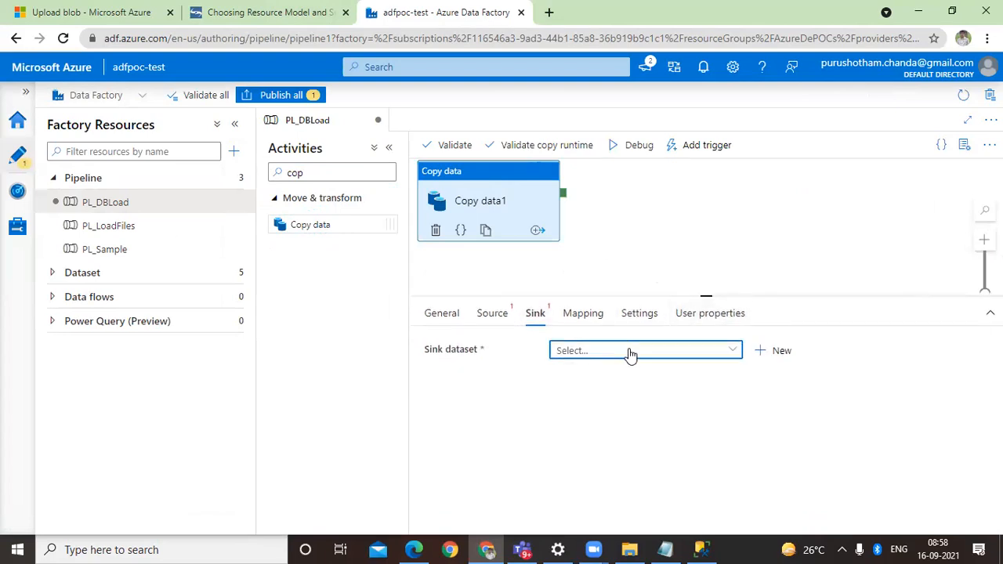
click(775, 367)
click(780, 353)
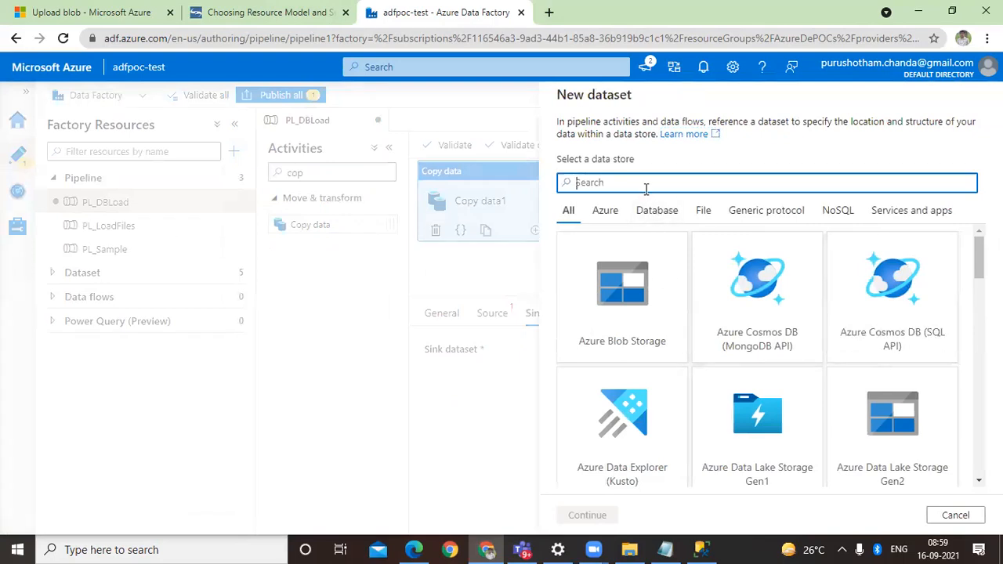
text(sq)
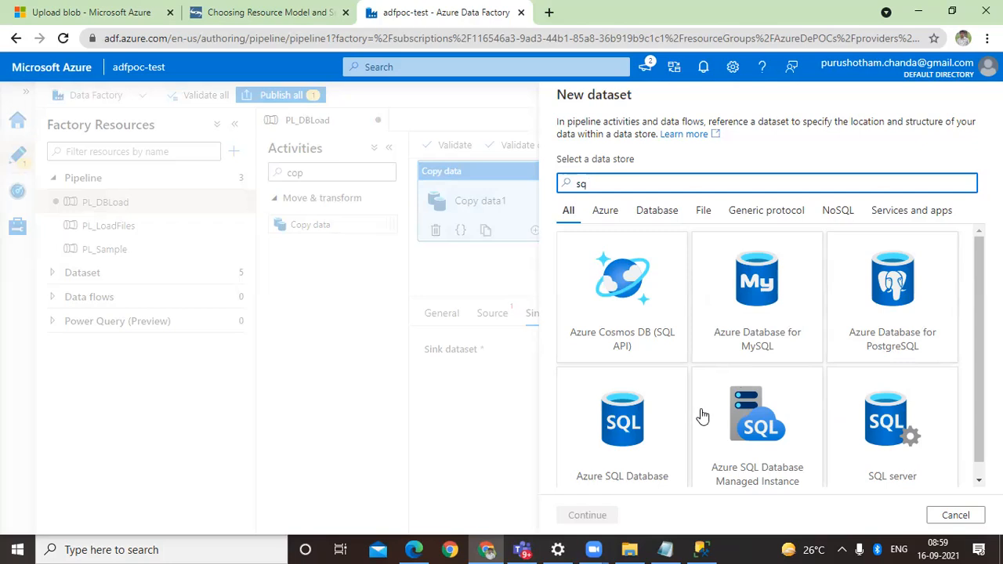
click(637, 432)
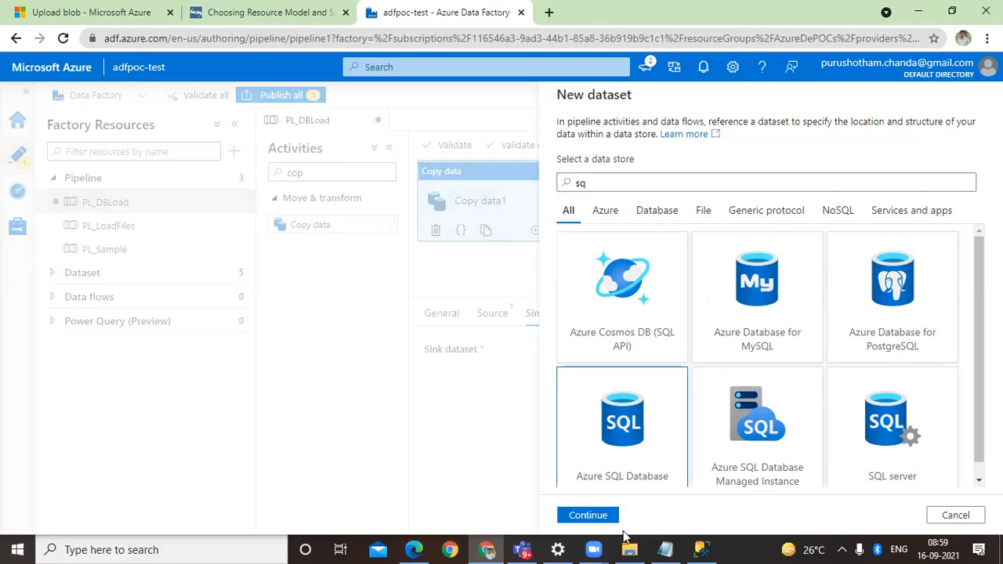
click(588, 515)
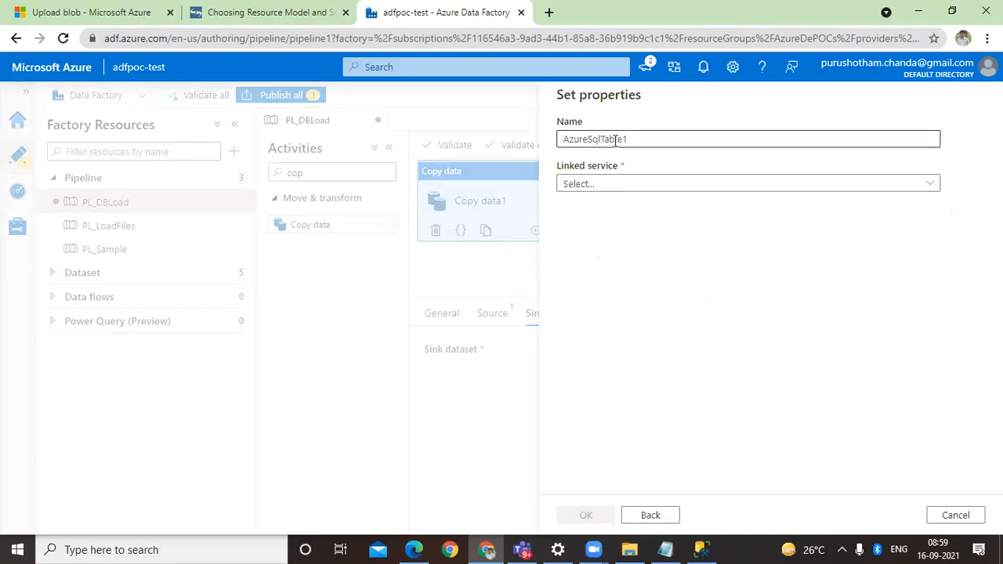
Step: Name the new sink dataset DS_sampledb
double_click(662, 141)
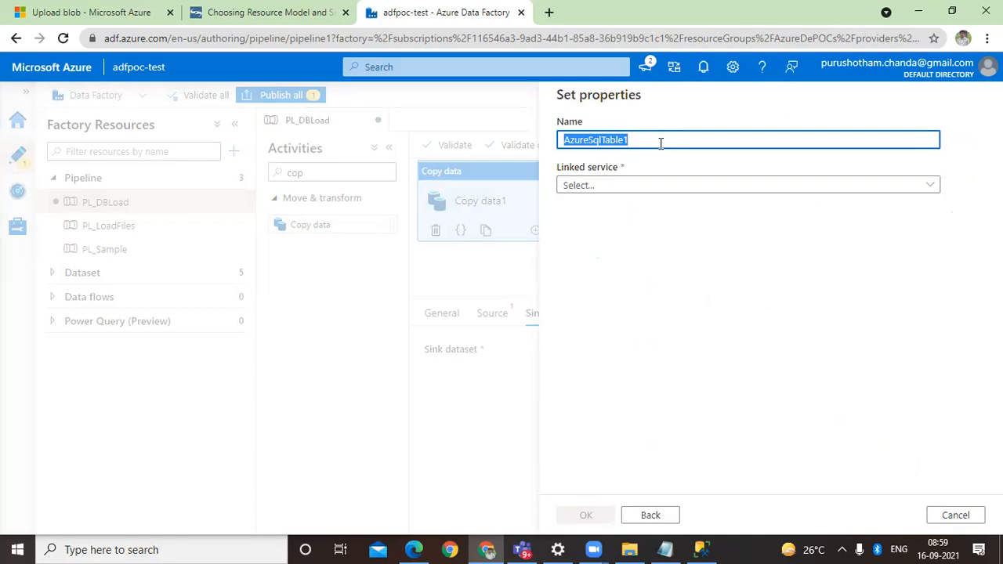
text(DS)
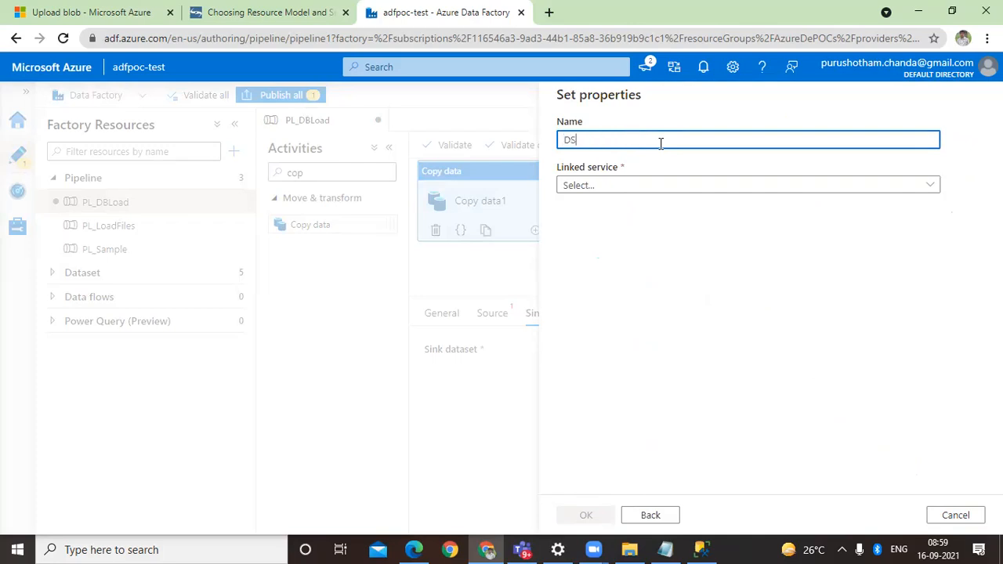
text(_sampledb)
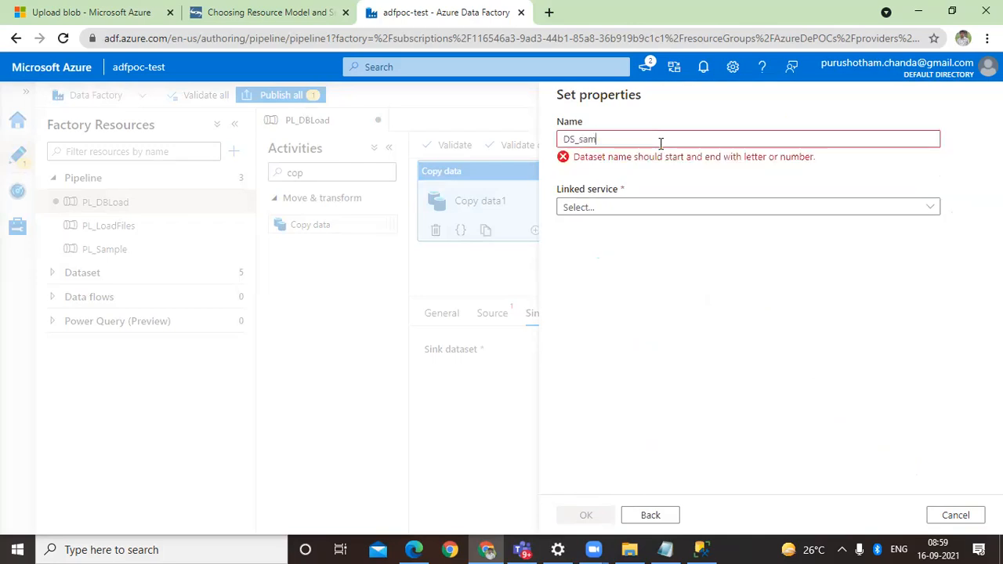
Step: Start a new Azure SQL Database linked service for the dataset and name it LS_DBPOC
click(630, 182)
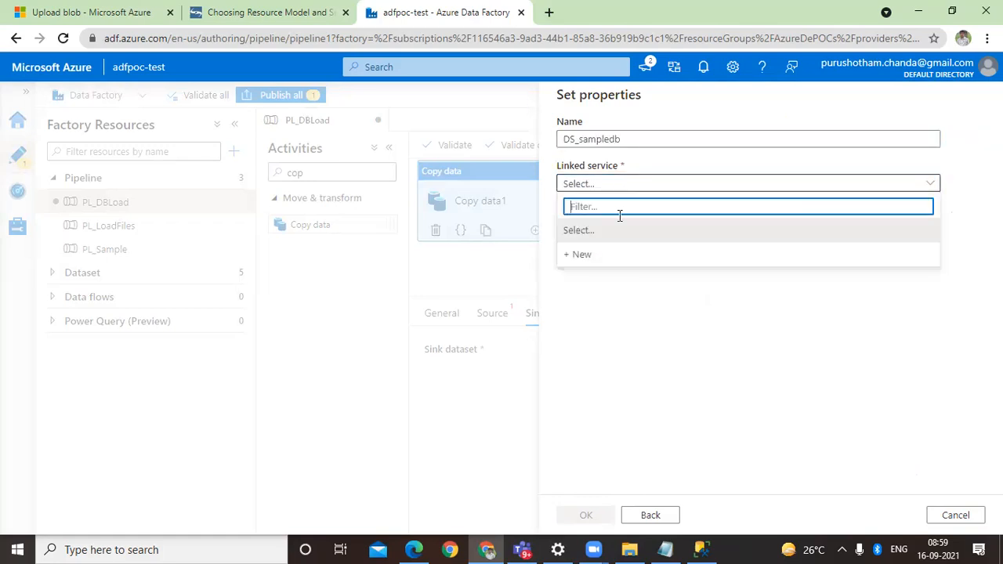
click(605, 254)
double_click(631, 141)
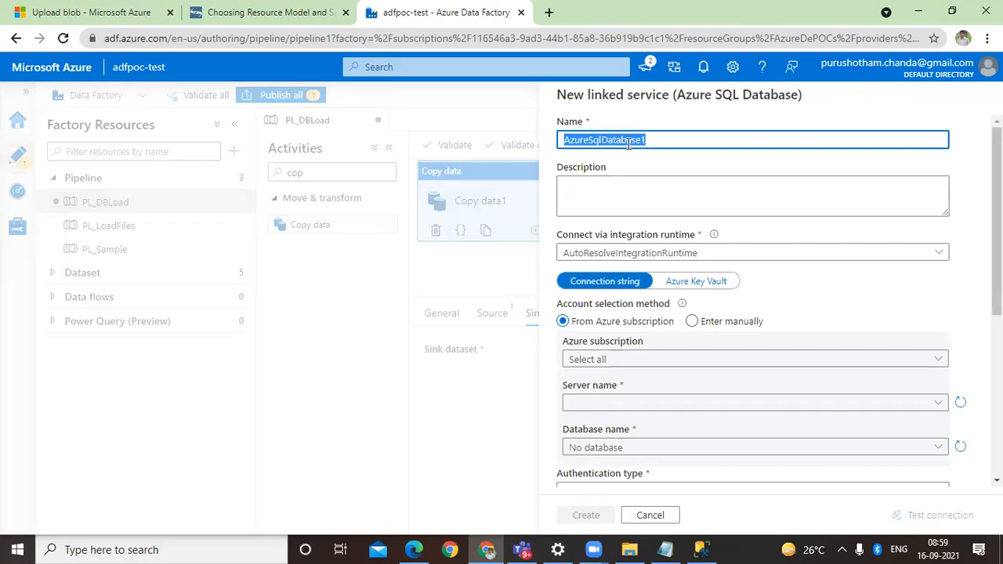
text(LS_)
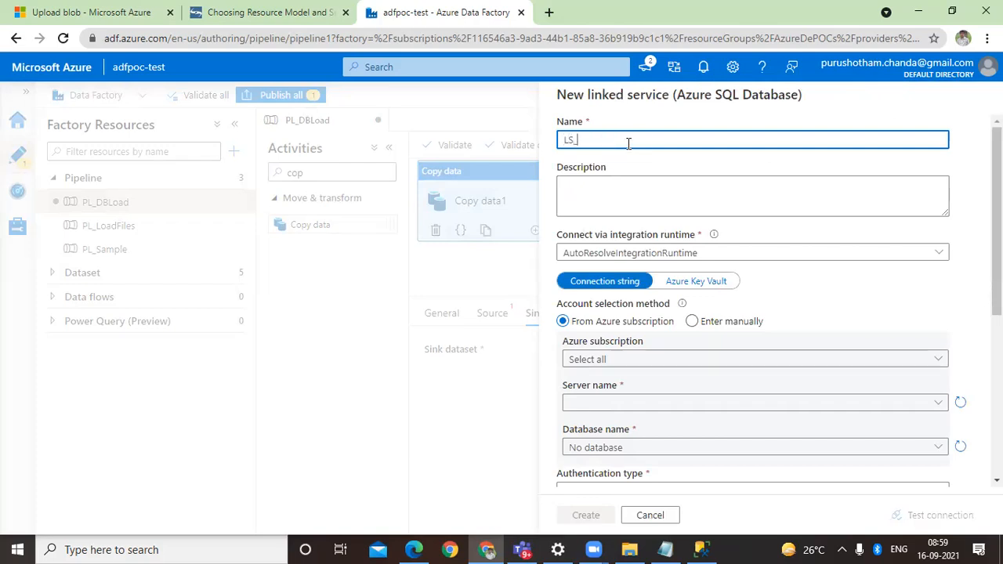
text(Sample)
key(BackSpace)
key(BackSpace)
key(BackSpace)
key(BackSpace)
key(BackSpace)
key(BackSpace)
text(DBPOC)
scroll(755, 276, down, 2)
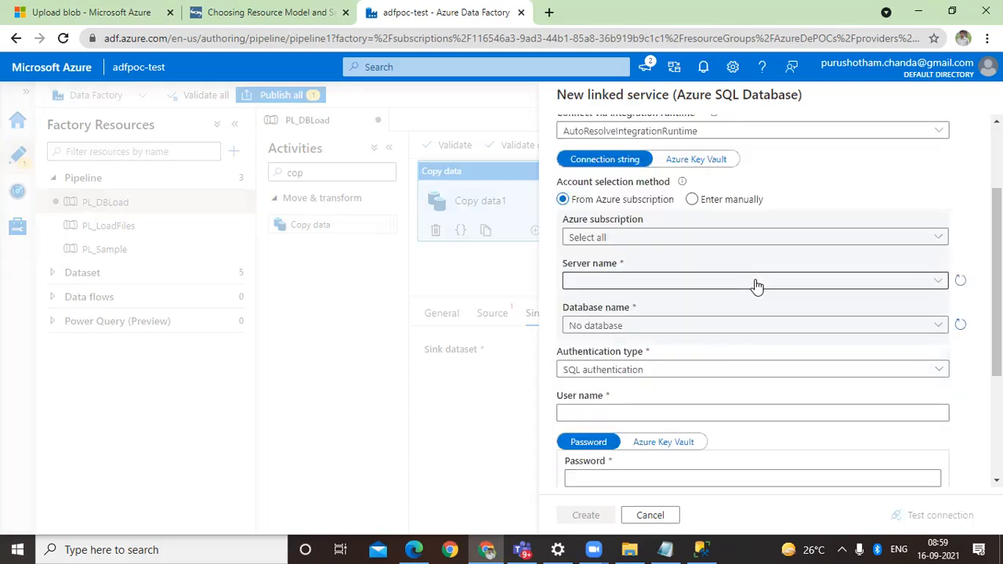
scroll(756, 283, up, 2)
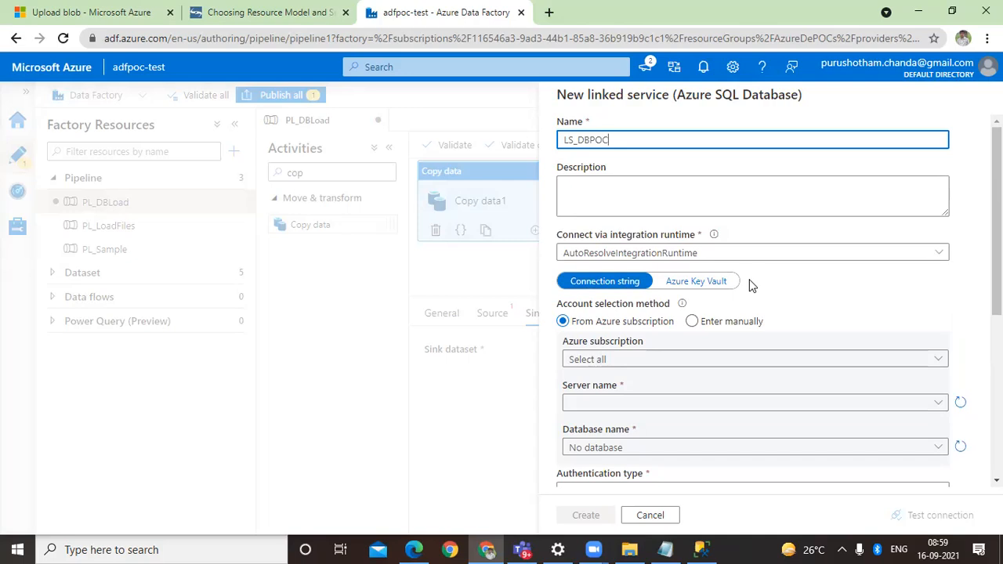
Step: Point the linked service to the Visual Studio Enterprise Subscription, server dbpoctest and database pcdetestdb
scroll(750, 285, down, 2)
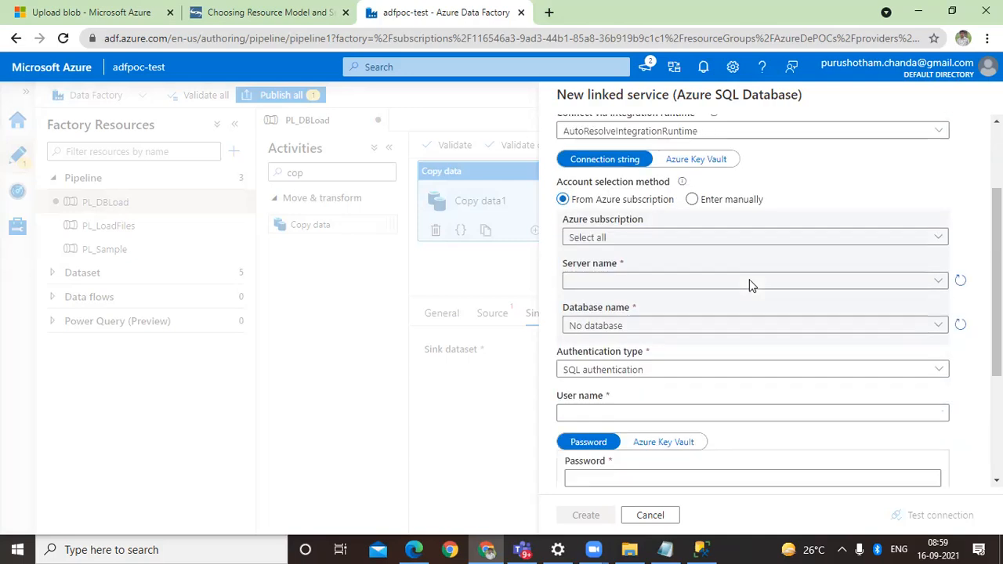
click(661, 238)
click(645, 281)
click(643, 280)
click(642, 304)
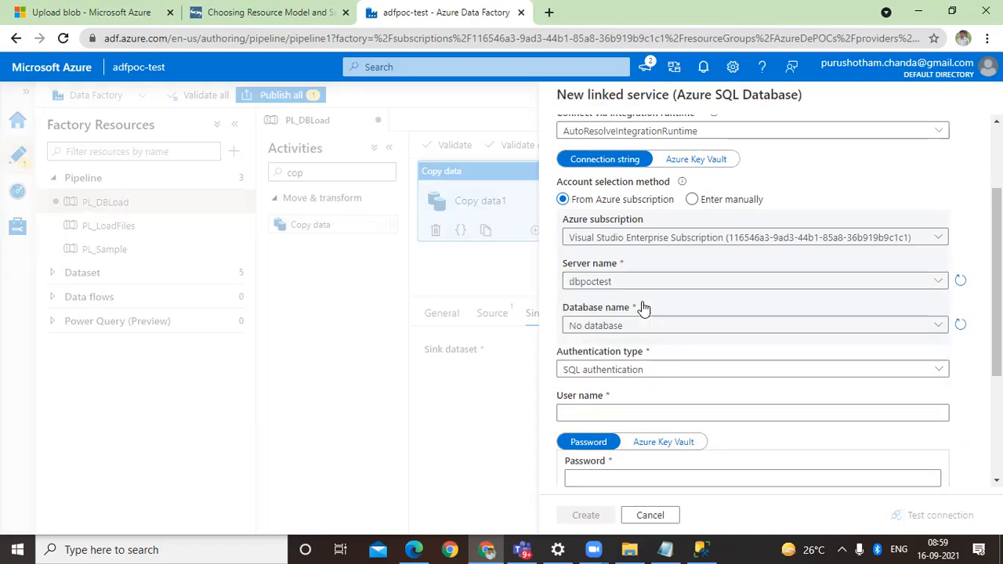
click(650, 331)
click(649, 329)
click(648, 327)
click(641, 371)
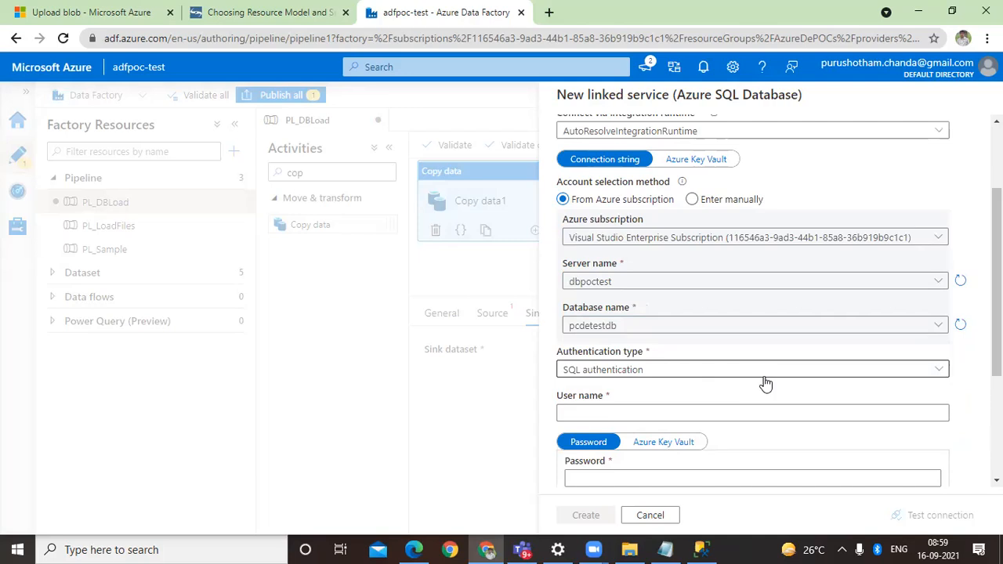
Step: Enter user1 as the SQL authentication user name of the linked service
scroll(764, 384, down, 2)
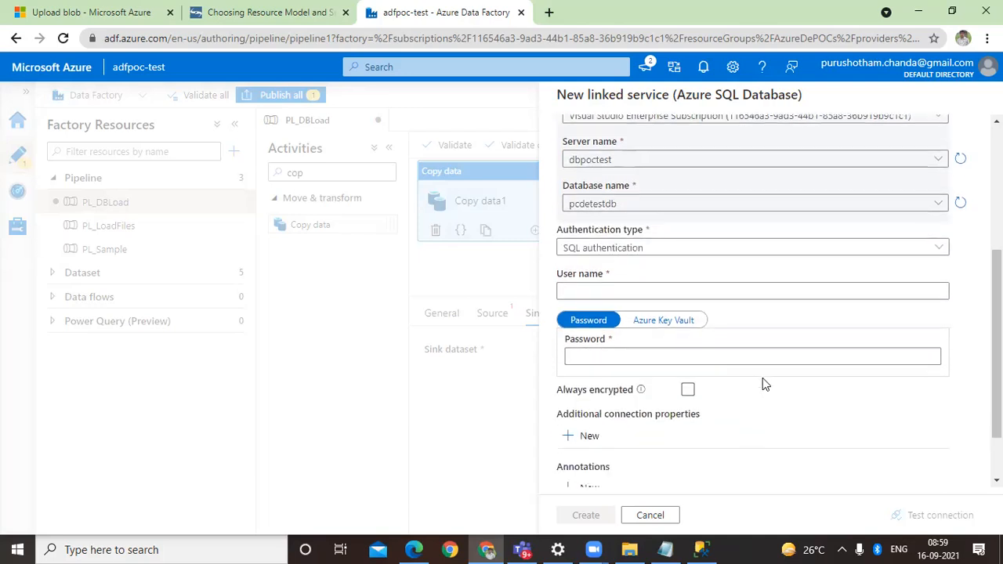
click(671, 289)
text(user)
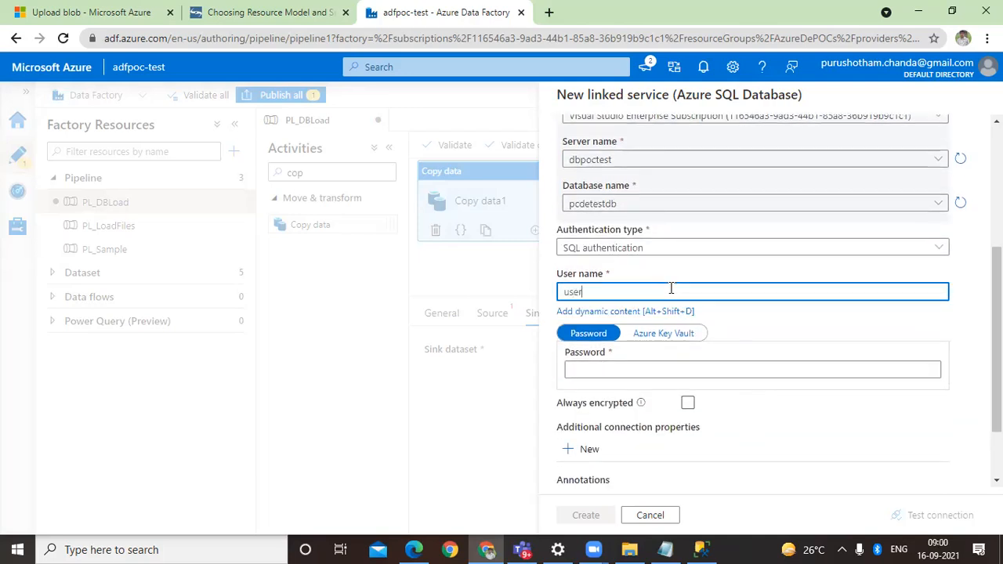
click(670, 290)
text(1)
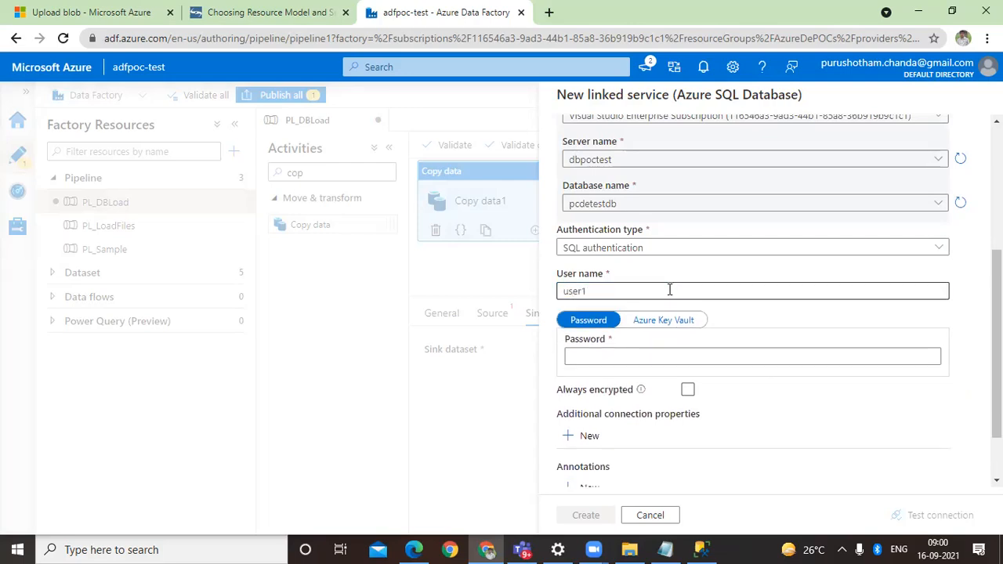
Step: Enter the SQL authentication password for the new Azure SQL Database linked service
click(655, 354)
text(•••••)
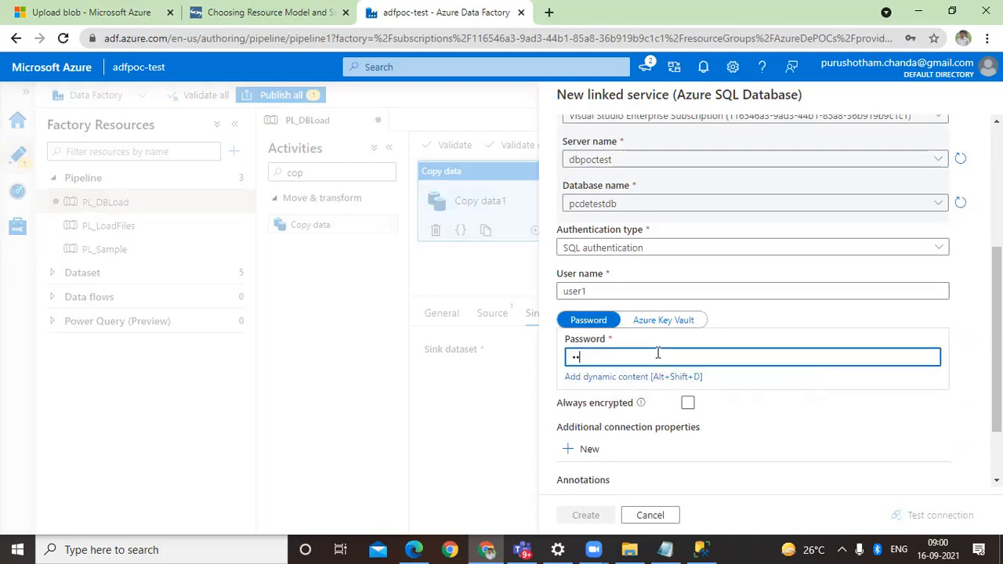
text(•••)
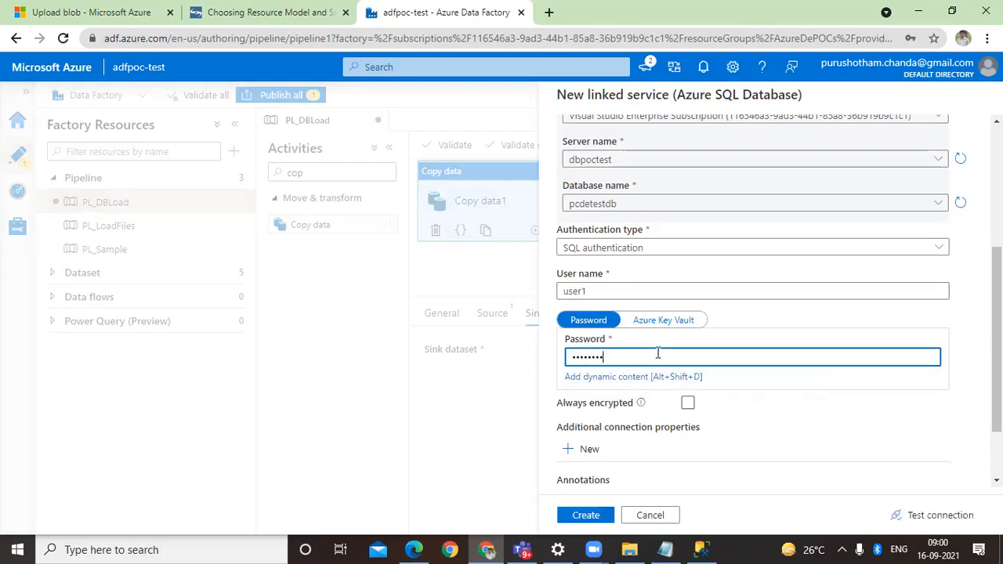
Step: Test the connection of the linked service and create it
scroll(720, 438, down, 1)
scroll(720, 439, down, 2)
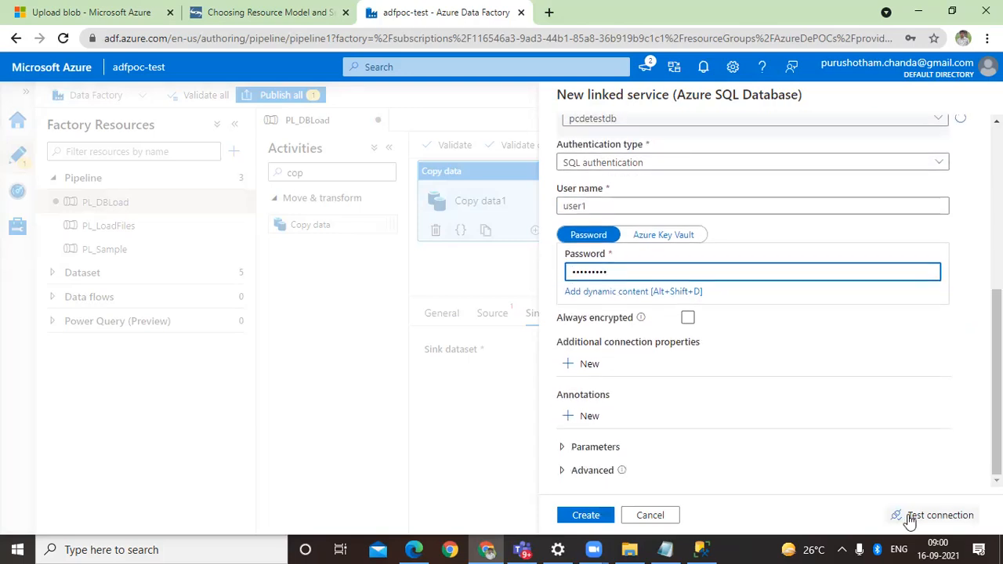
click(911, 515)
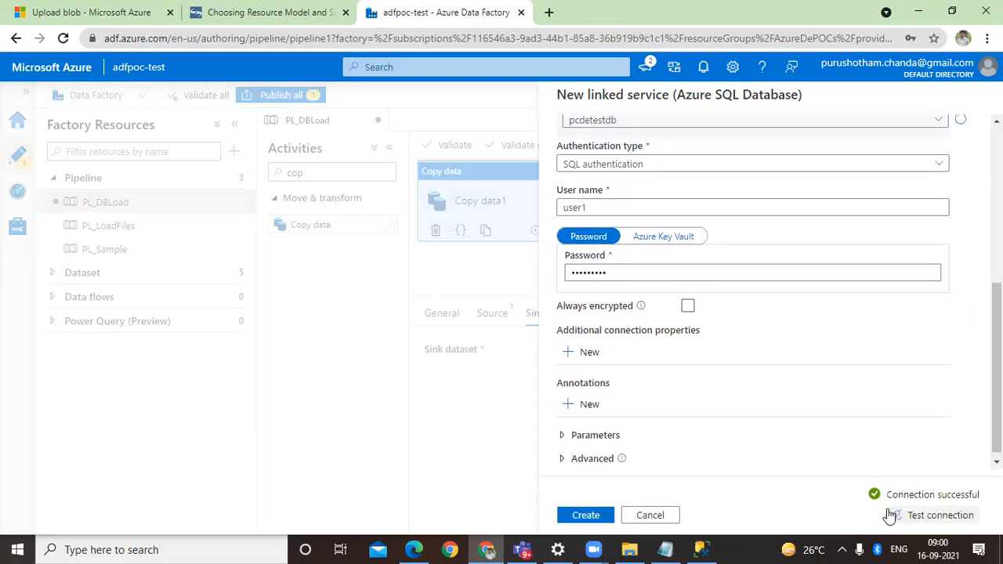
click(588, 518)
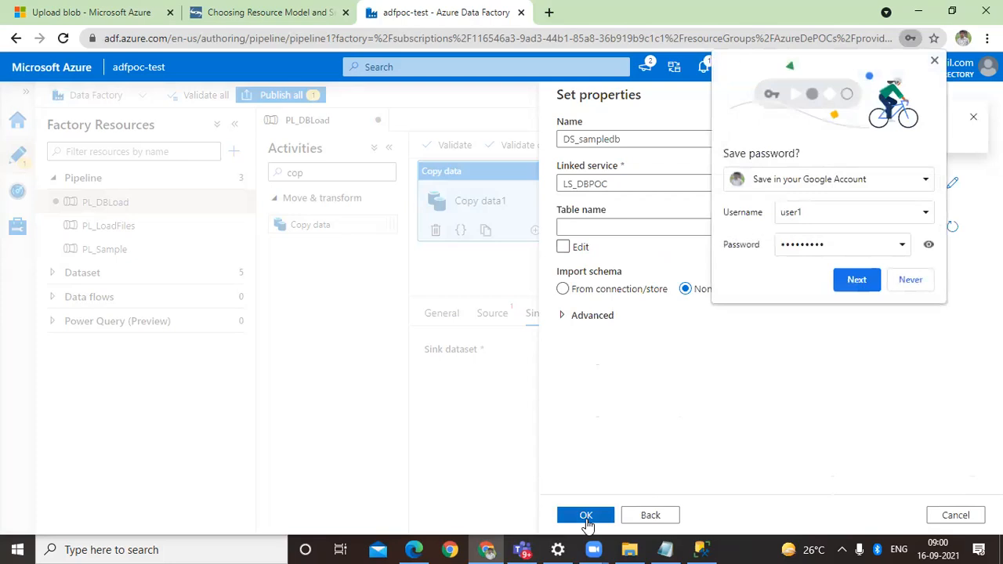
Step: Switch to SQL Server Management Studio and examine the system databases and pcdetestdb on the server
click(703, 549)
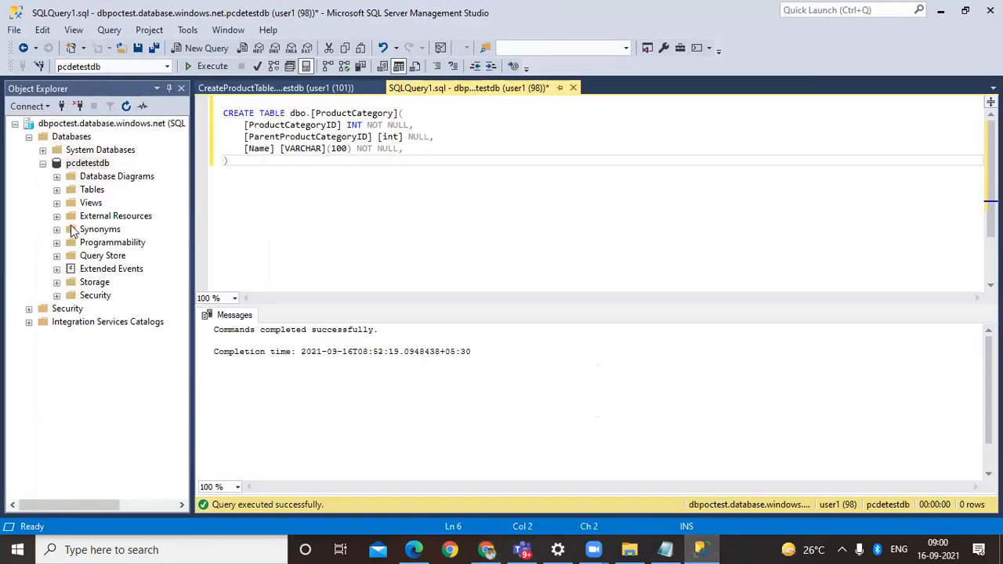
click(45, 158)
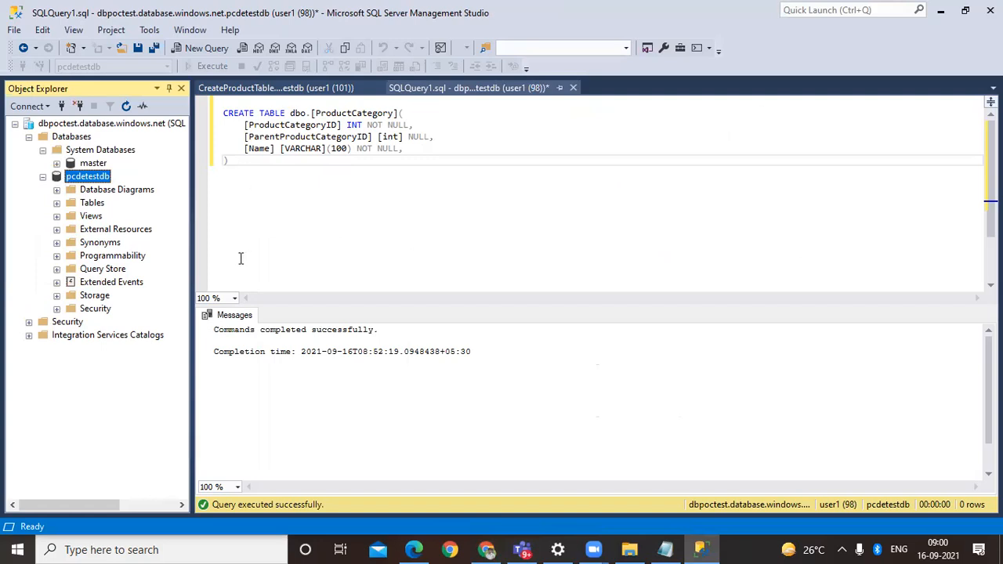
click(56, 164)
click(56, 164)
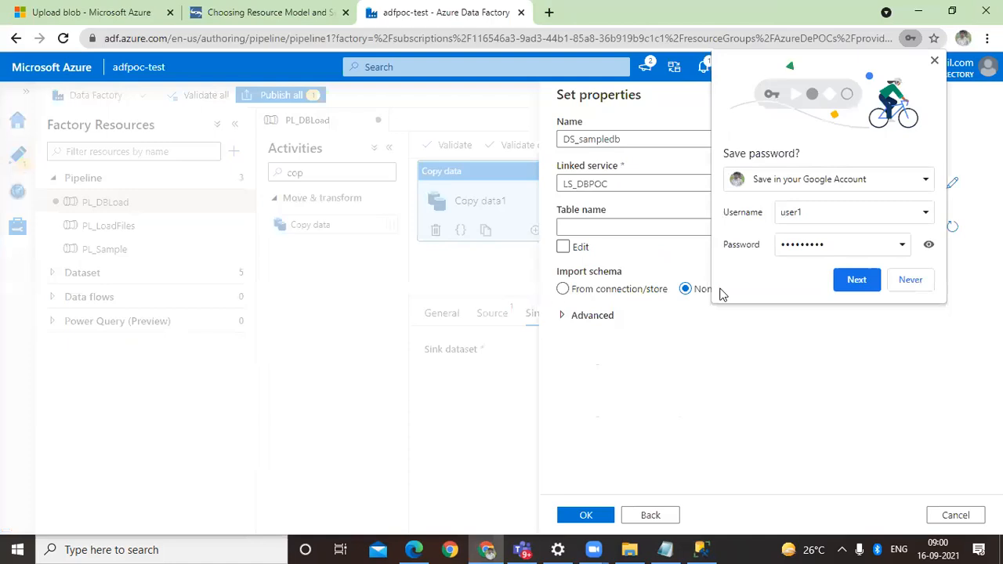
Step: Back in Azure Data Factory, decline saving the password and create dataset DS_sampledb on table dbo.Product with its schema imported from the connection
click(909, 279)
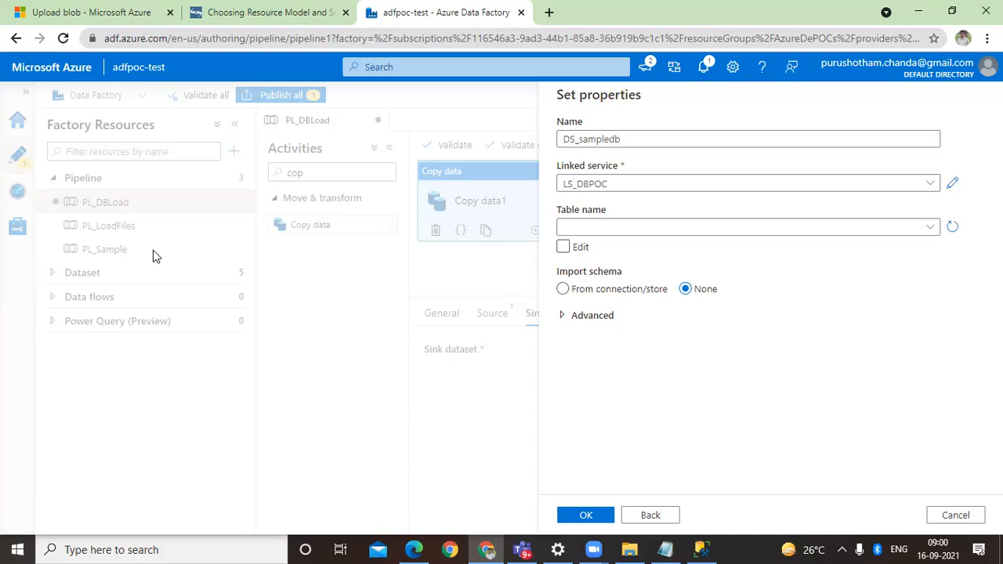
click(638, 228)
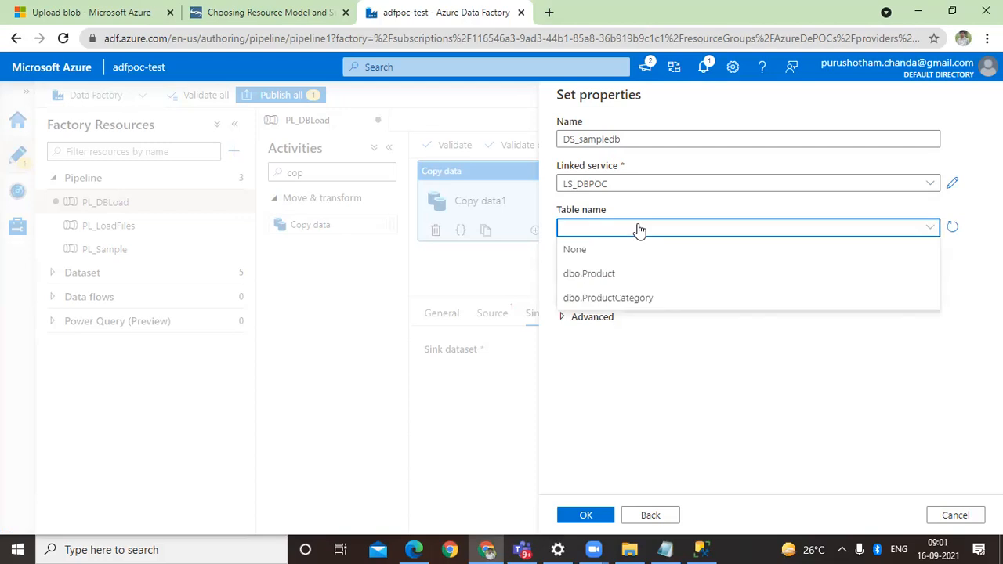
click(638, 274)
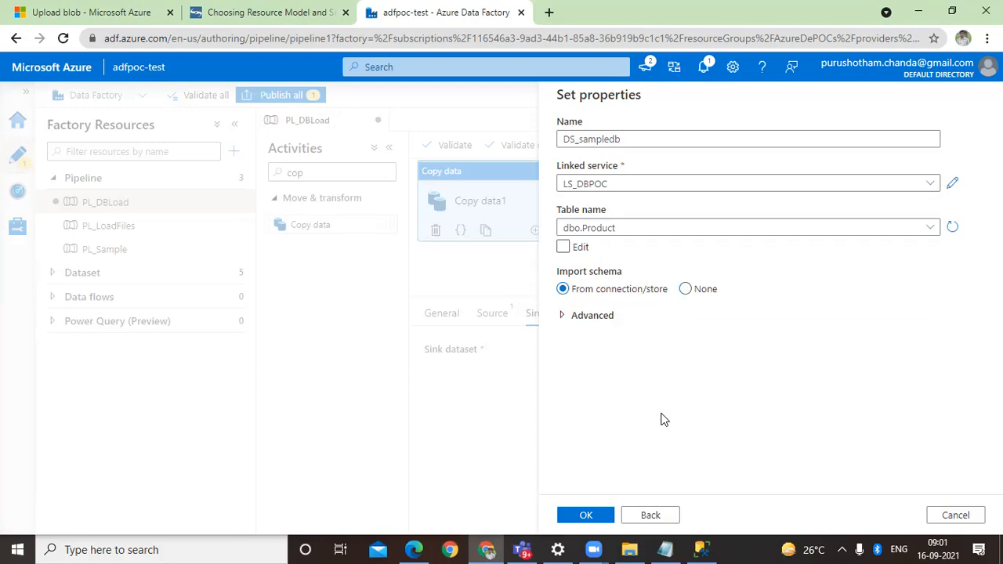
click(605, 517)
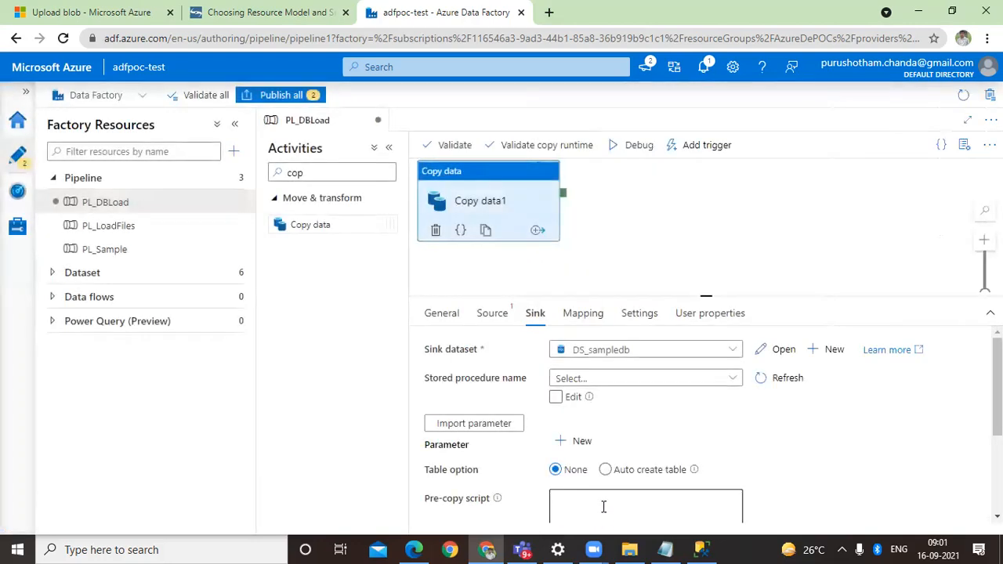
Step: Enlarge the Copy data1 settings area and check the stored procedure choices for the sink
drag(708, 293, 705, 262)
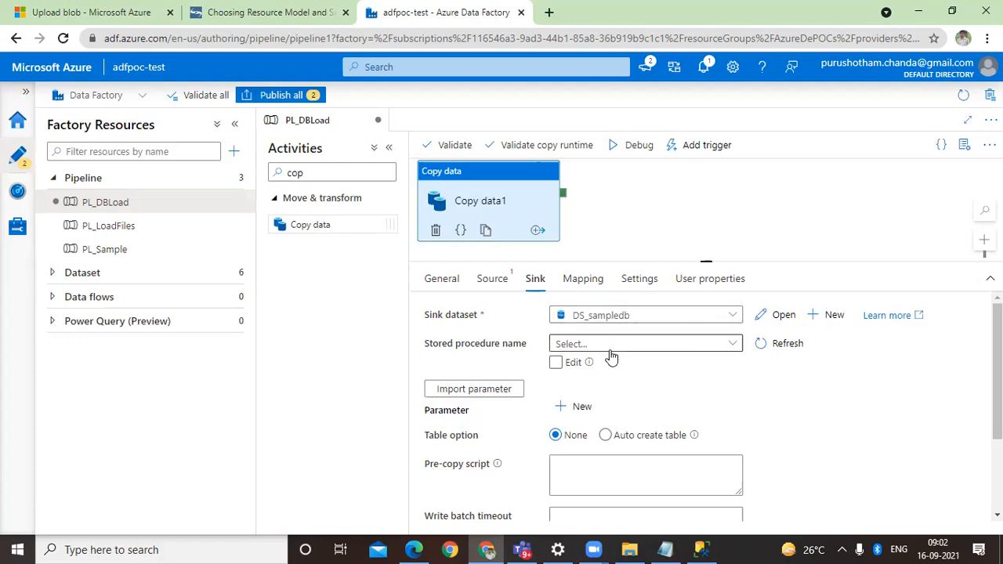
click(609, 346)
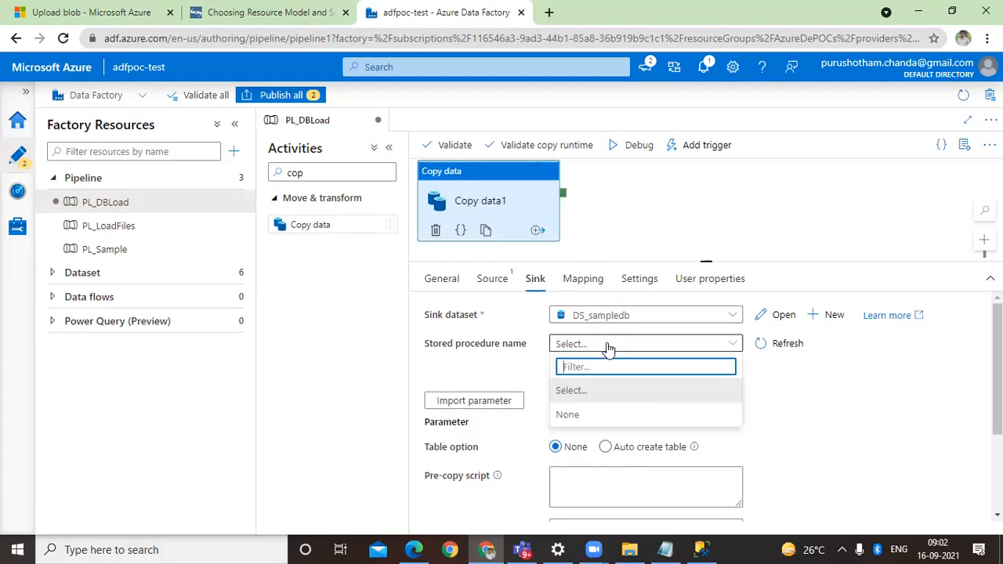
click(802, 394)
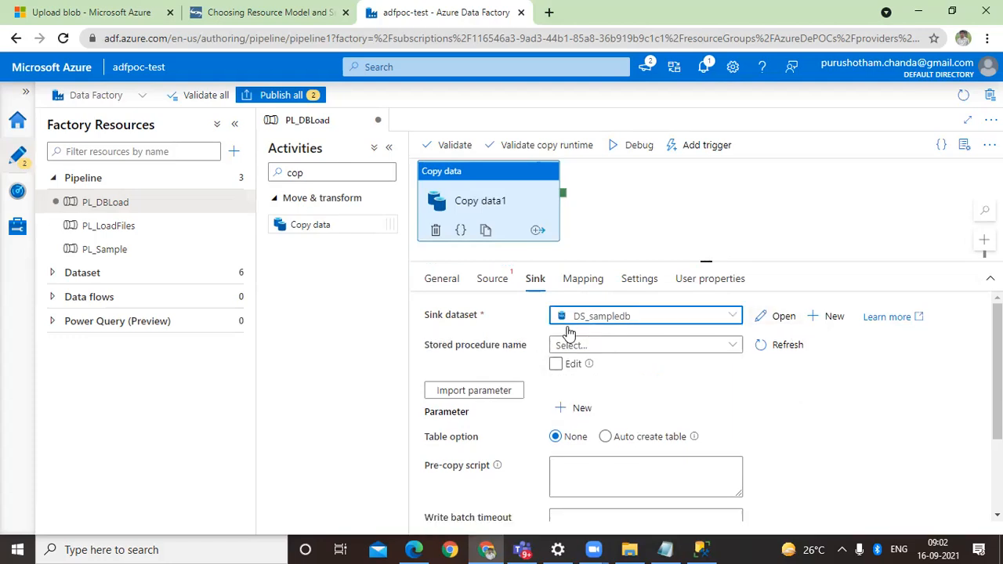
Step: Open the DS_sampledb dataset and review its table connection, schema columns and parameters
click(785, 322)
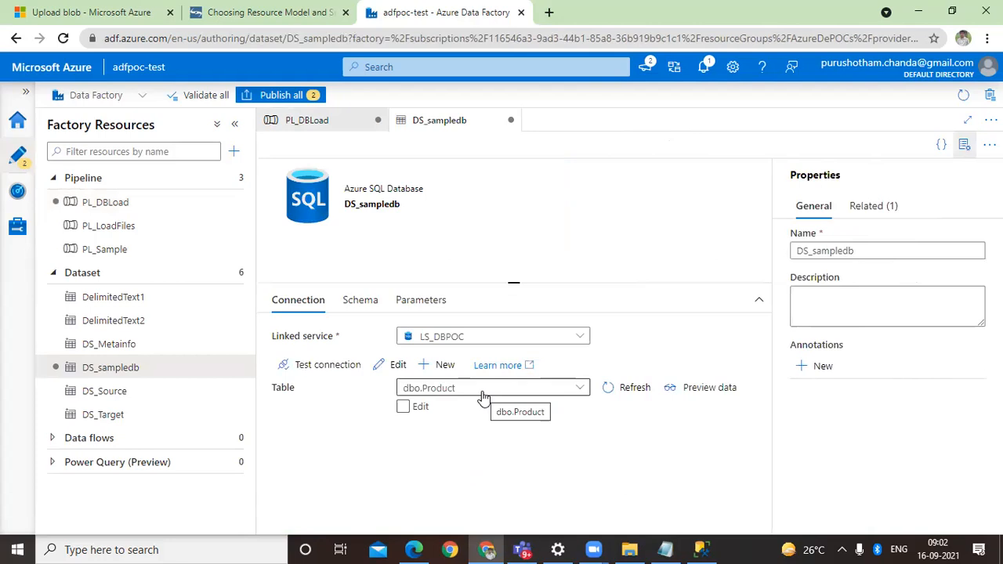
click(360, 300)
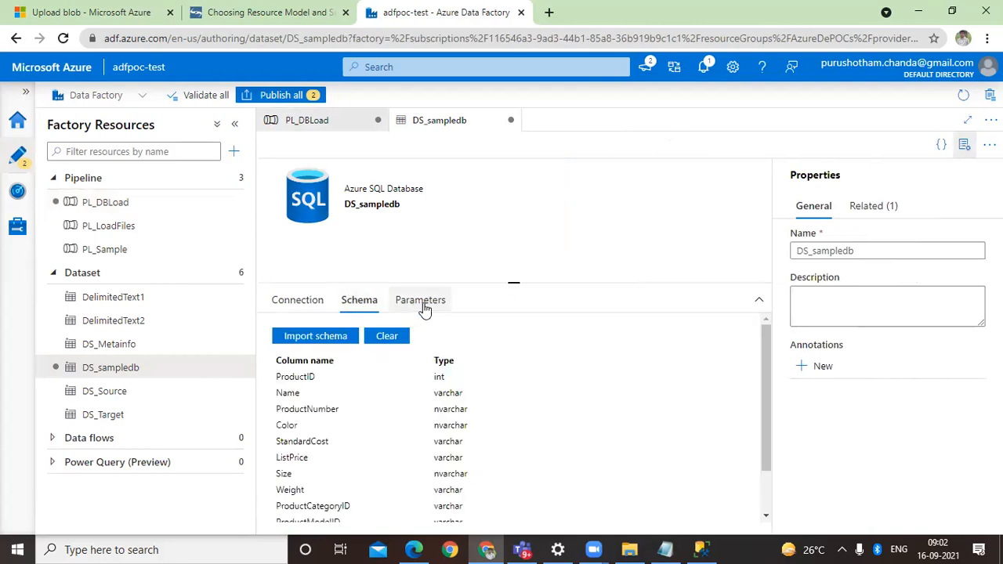
scroll(457, 421, down, 2)
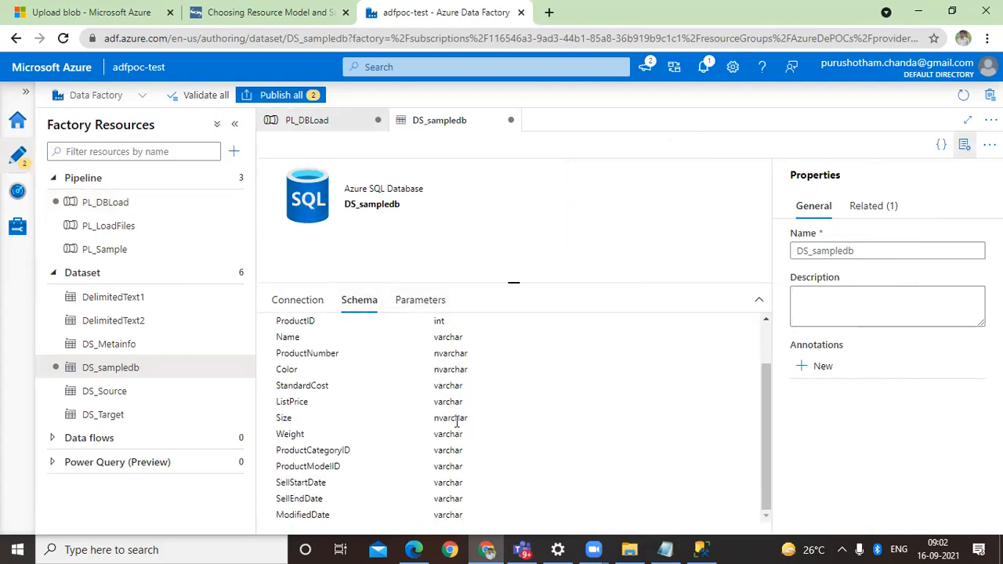
scroll(458, 465, up, 2)
click(427, 311)
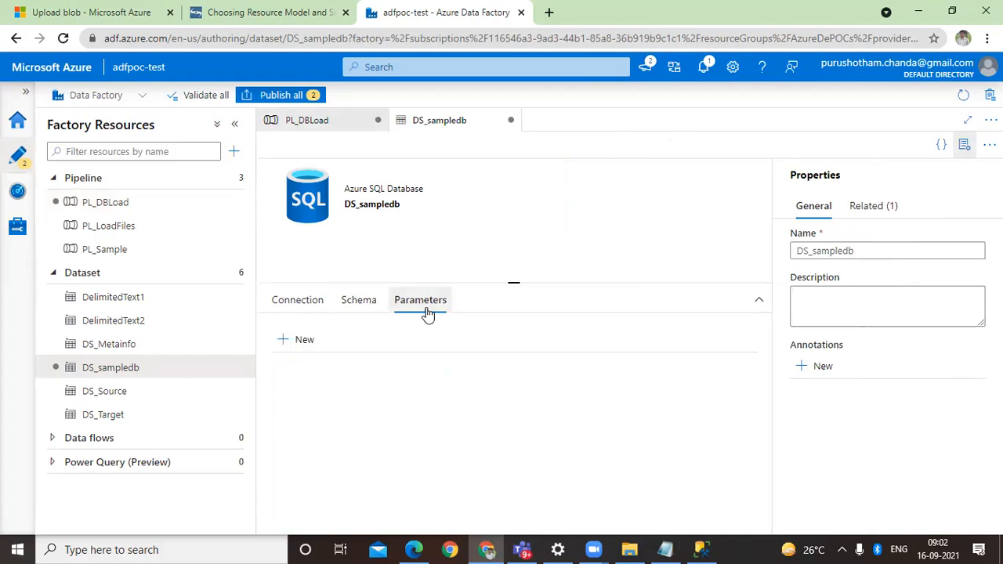
click(293, 304)
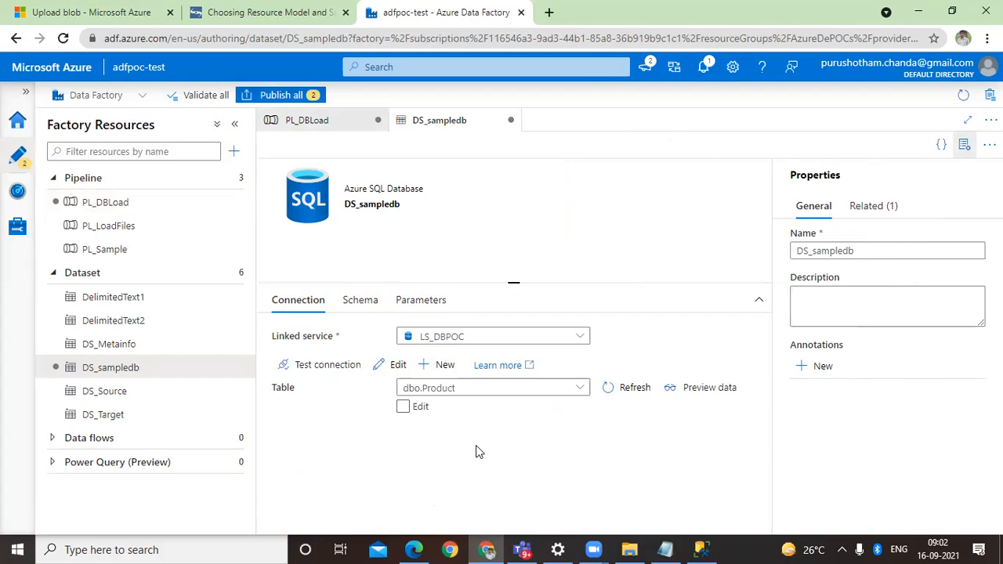
click(430, 407)
click(429, 408)
Step: Add a String parameter named Table to the DS_sampledb dataset
click(437, 307)
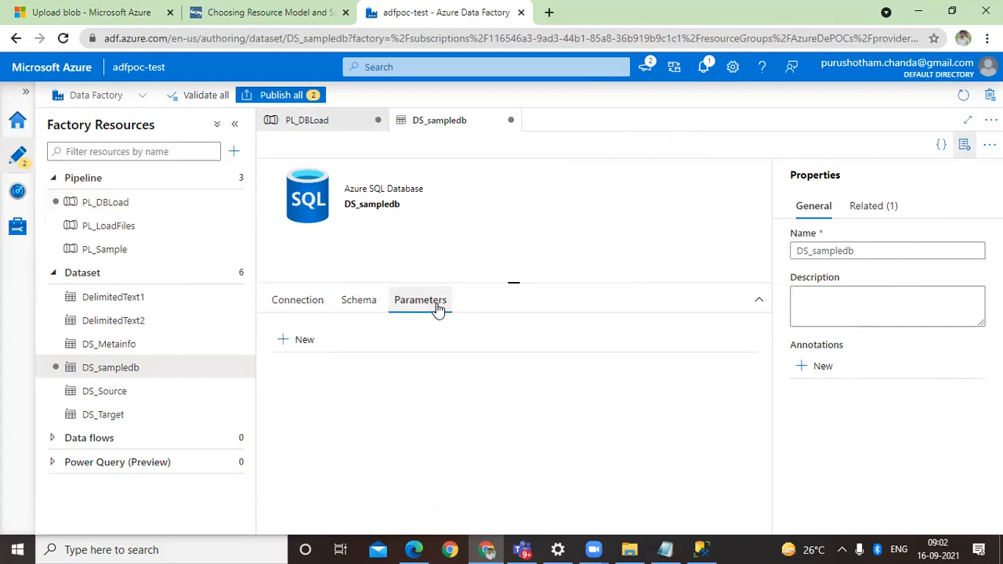
click(304, 339)
click(400, 399)
text(Table)
key(BackSpace)
key(BackSpace)
text(le)
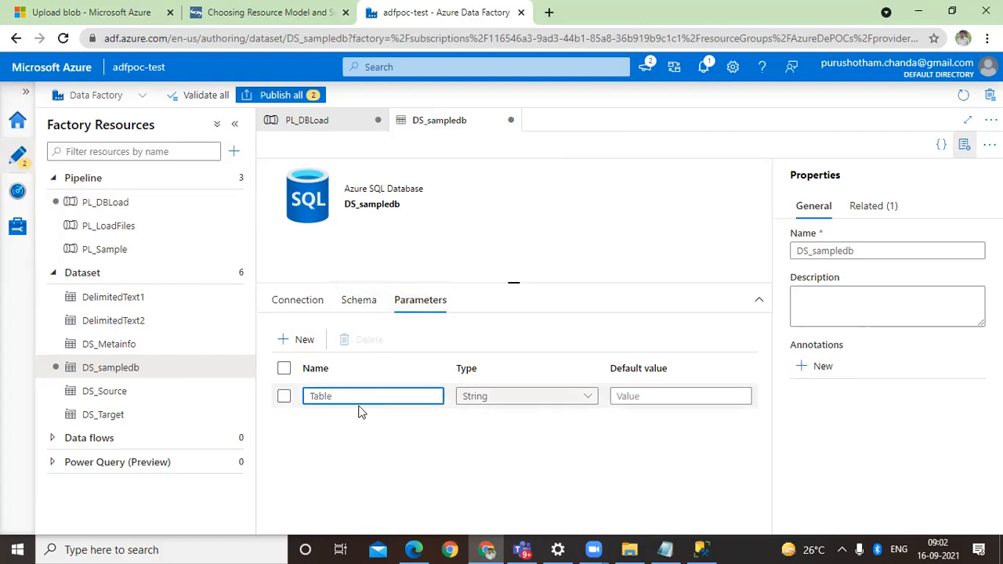
click(312, 304)
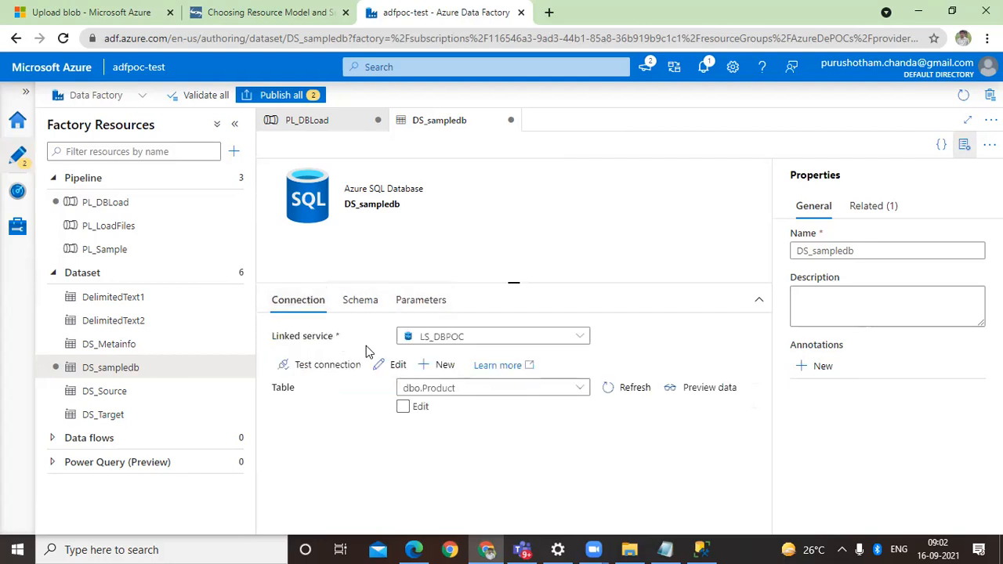
click(402, 409)
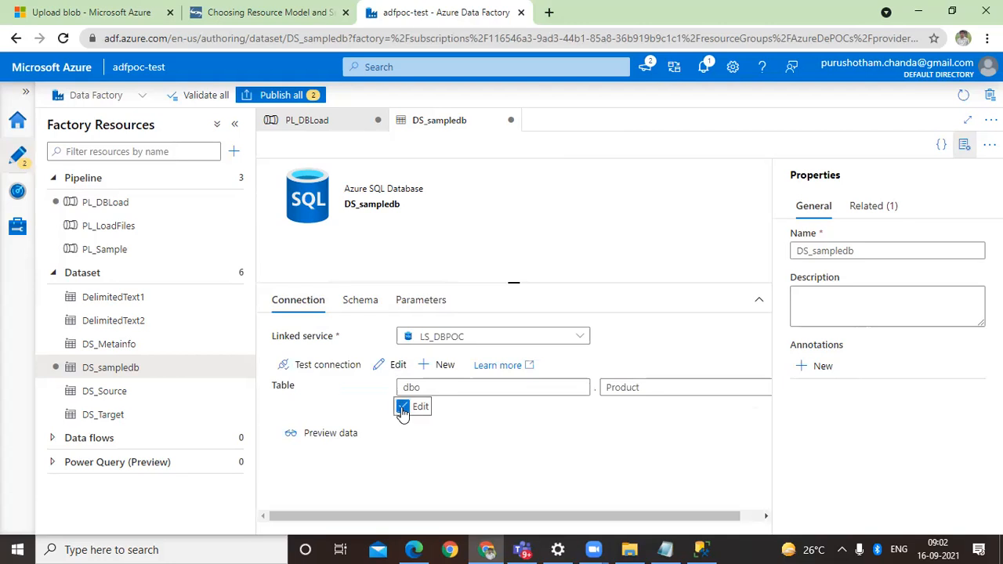
double_click(456, 390)
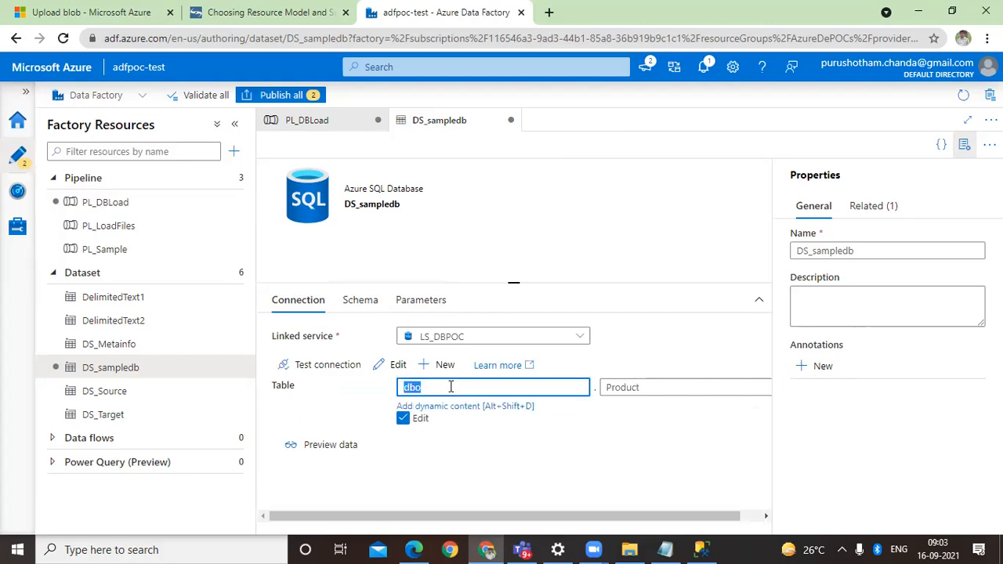
double_click(679, 395)
double_click(522, 387)
click(629, 387)
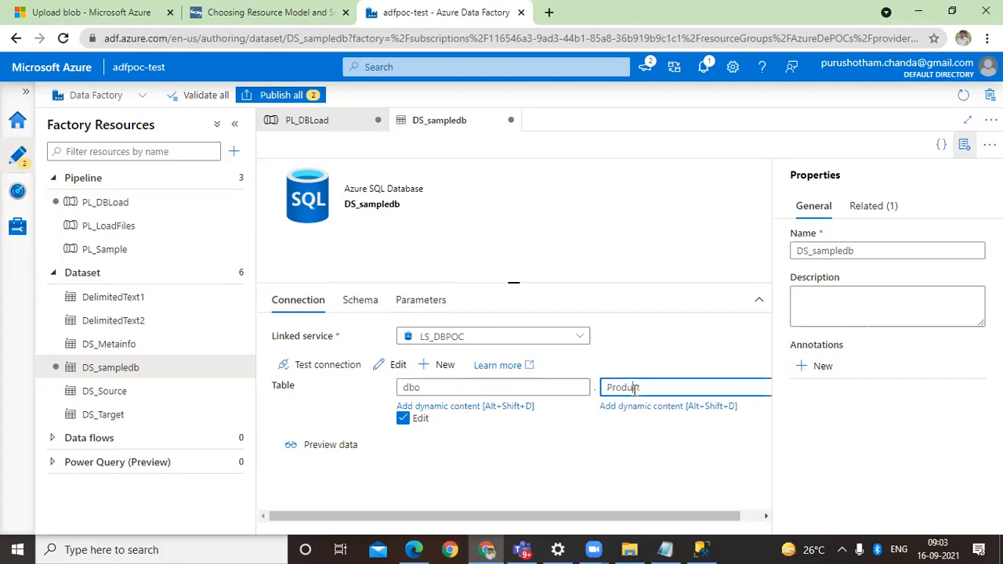
click(637, 407)
click(633, 410)
click(588, 516)
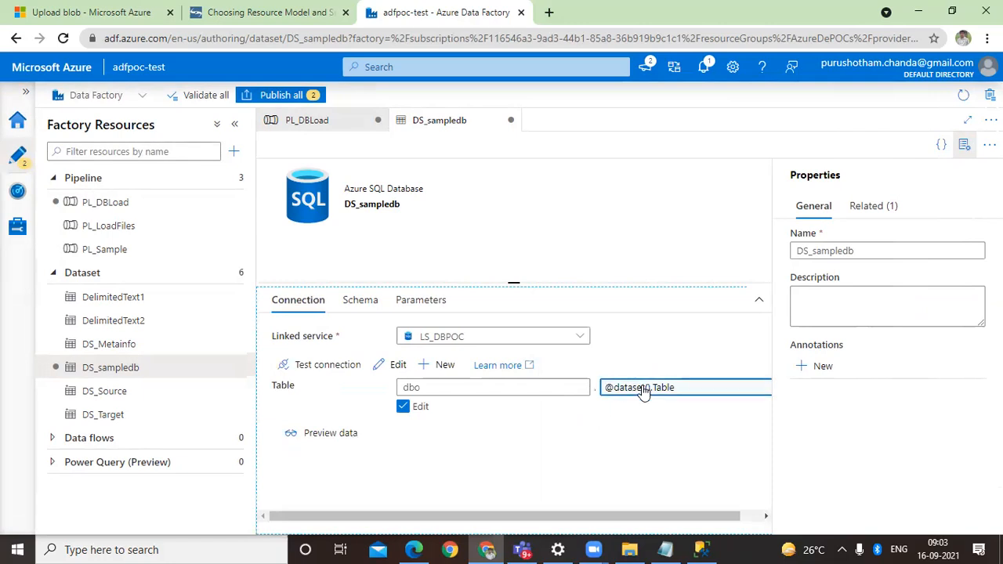
Step: Return to pipeline PL_DBLoad and review the Copy data1 sink's Table property, table option, pre-copy script and write batch settings
click(316, 123)
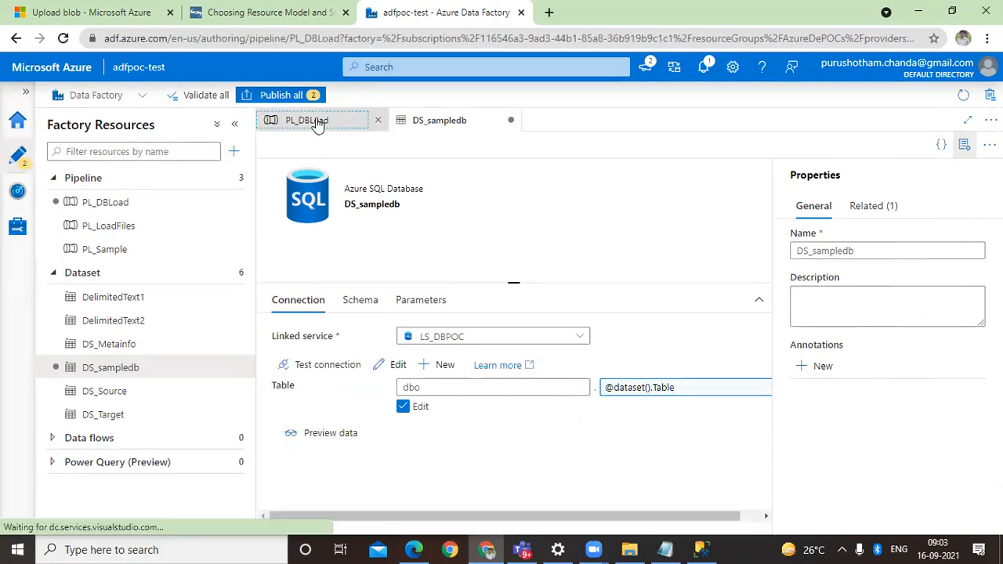
click(719, 389)
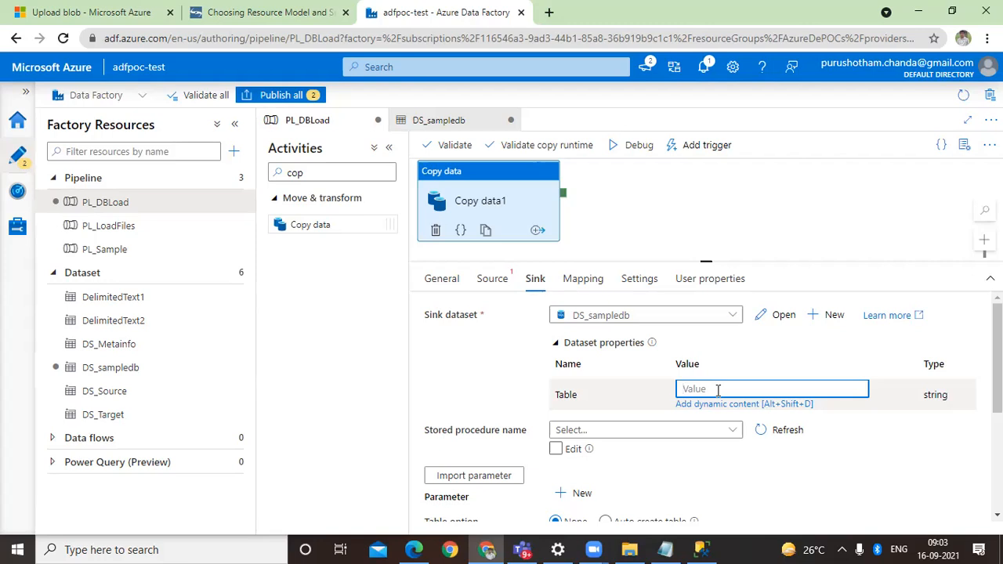
click(737, 364)
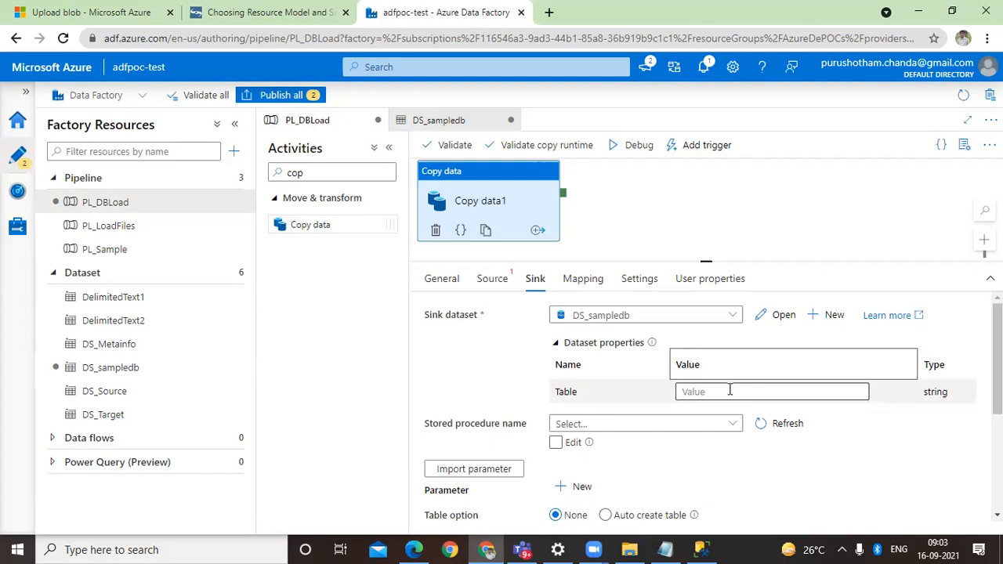
scroll(466, 357, down, 3)
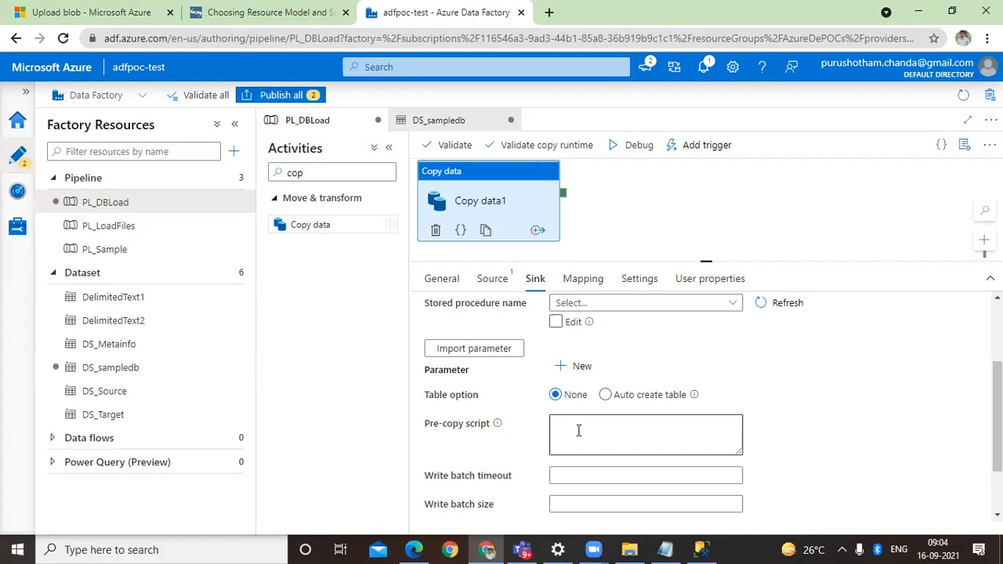
scroll(578, 430, down, 1)
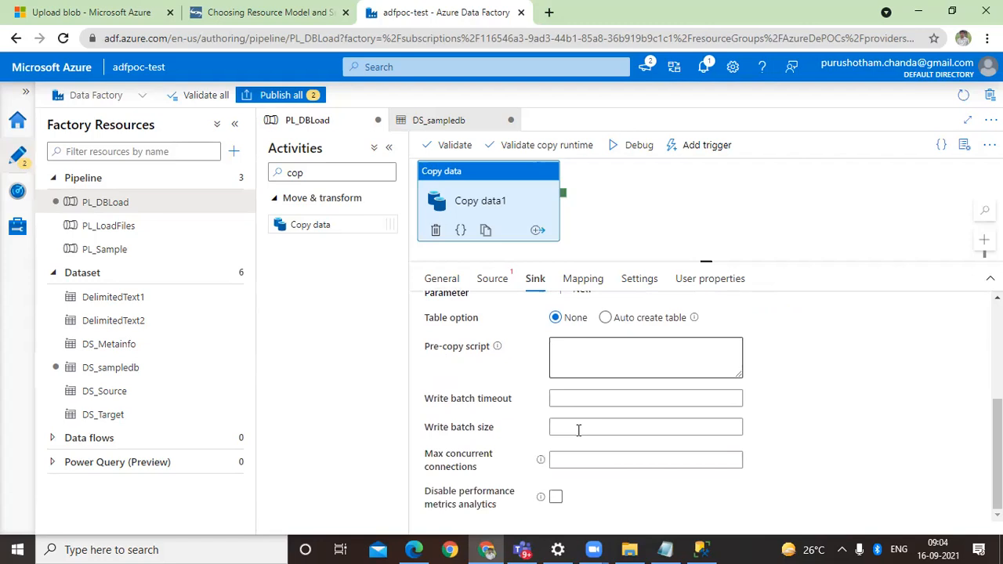
click(577, 430)
scroll(577, 428, up, 2)
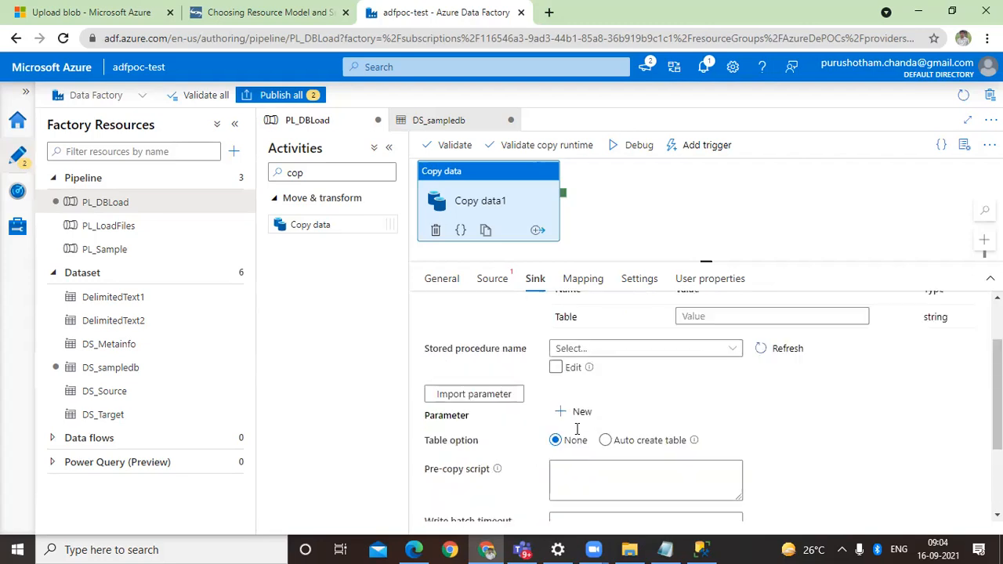
scroll(576, 429, up, 1)
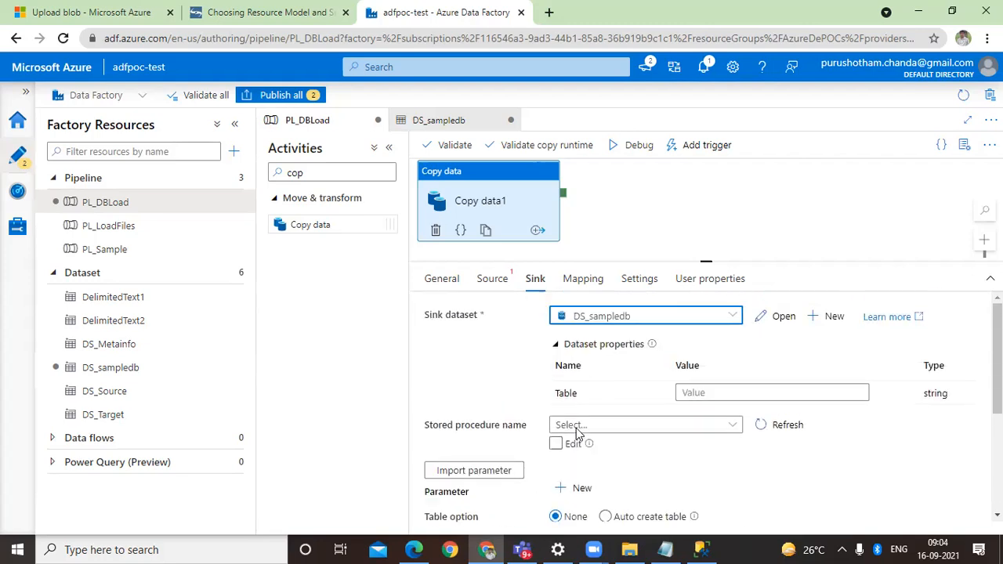